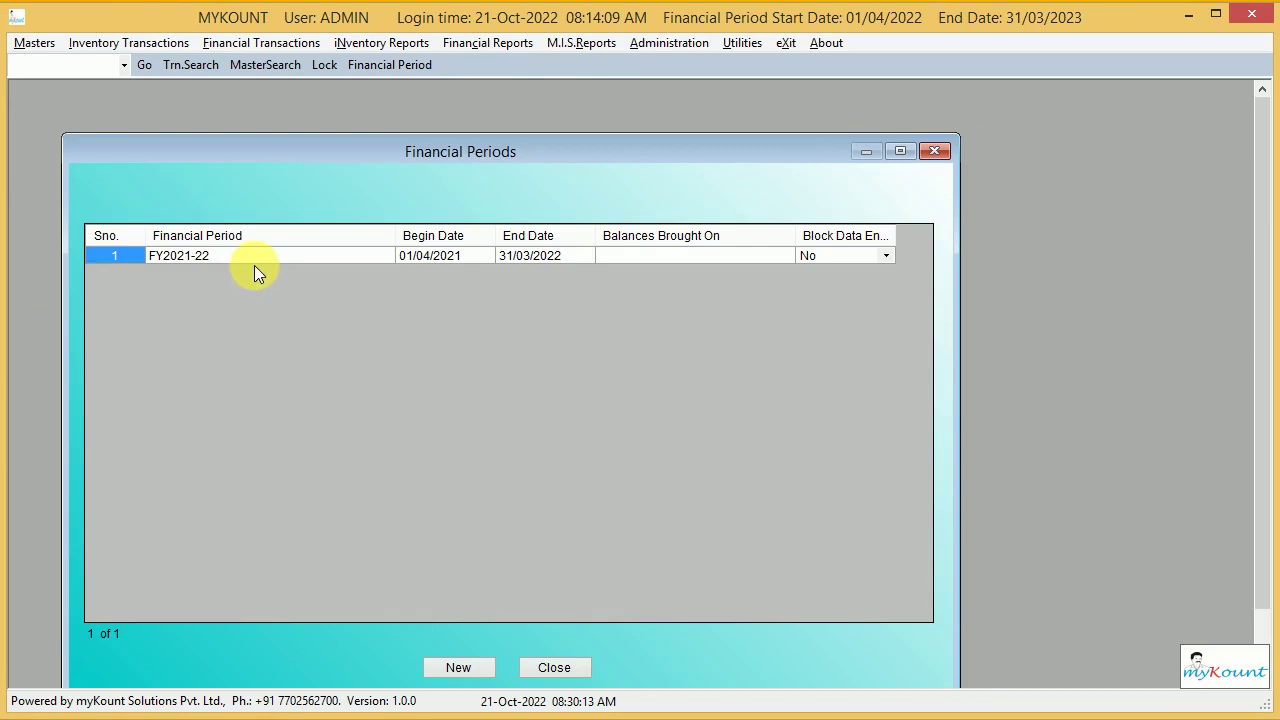
Rename the existing financial period as FY2022-23
click(249, 258)
click(228, 257)
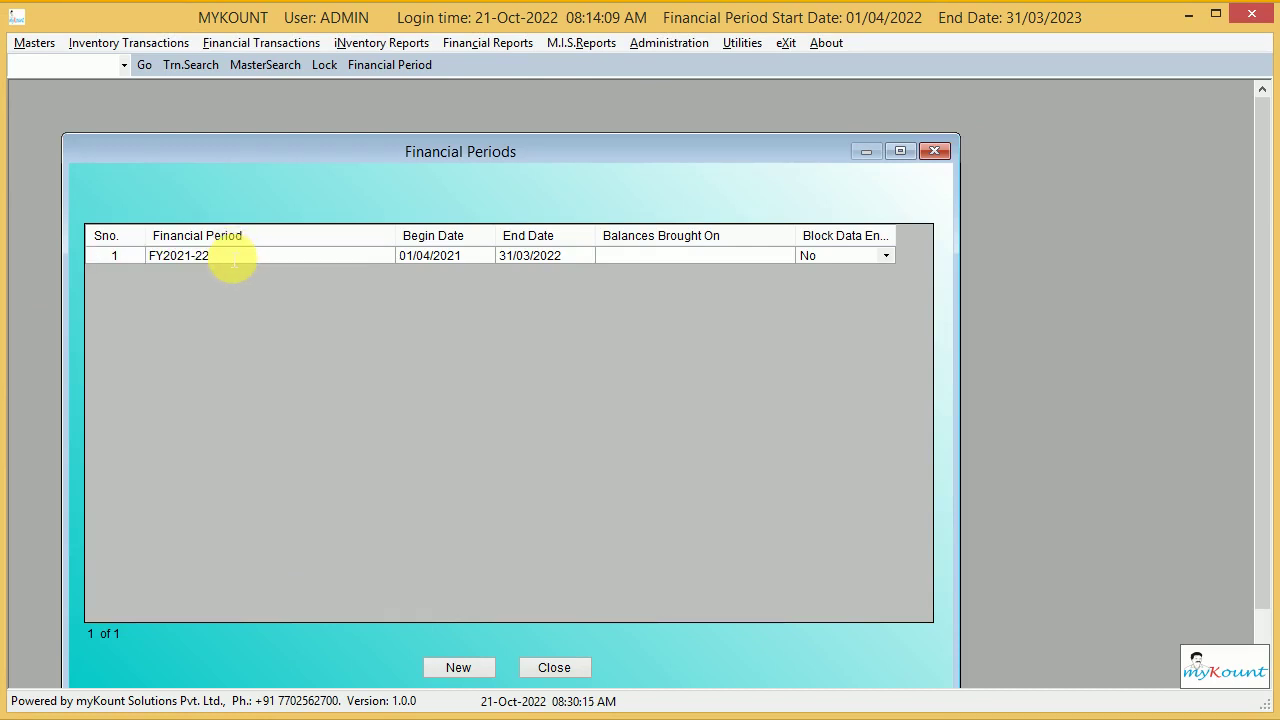
key(BackSpace)
text(2)
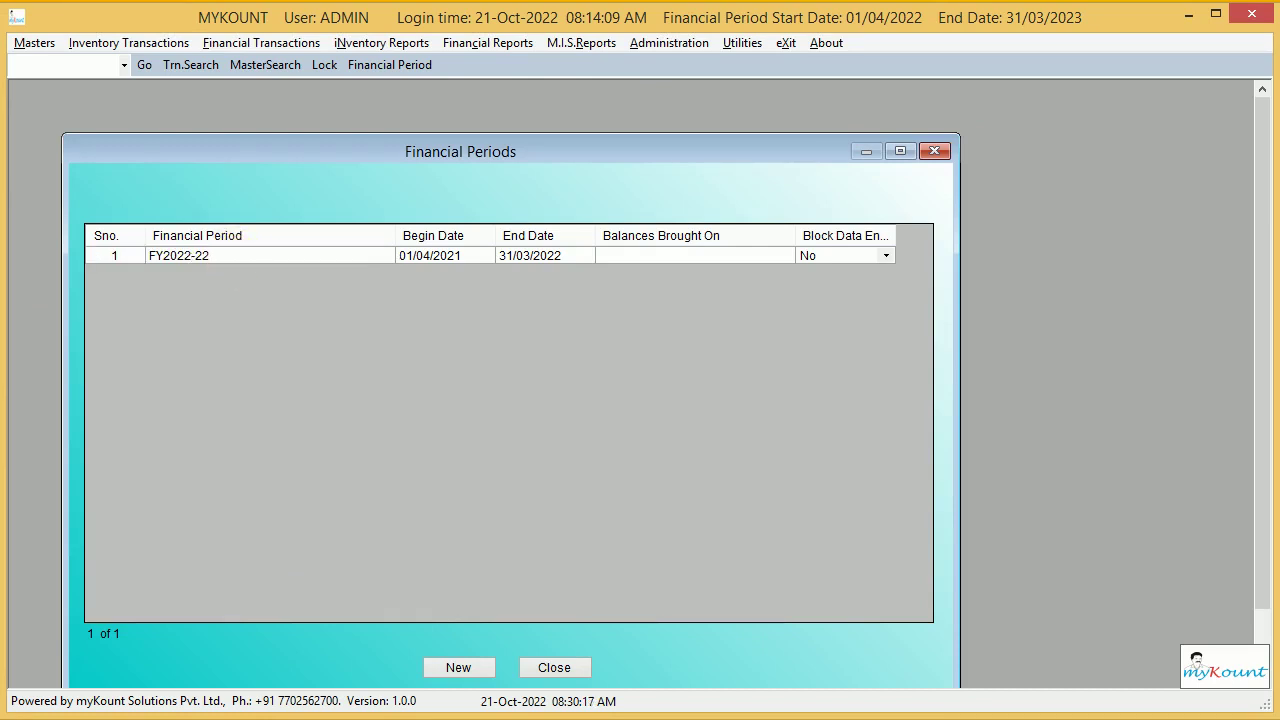
key(End)
key(BackSpace)
text(3)
key(Tab)
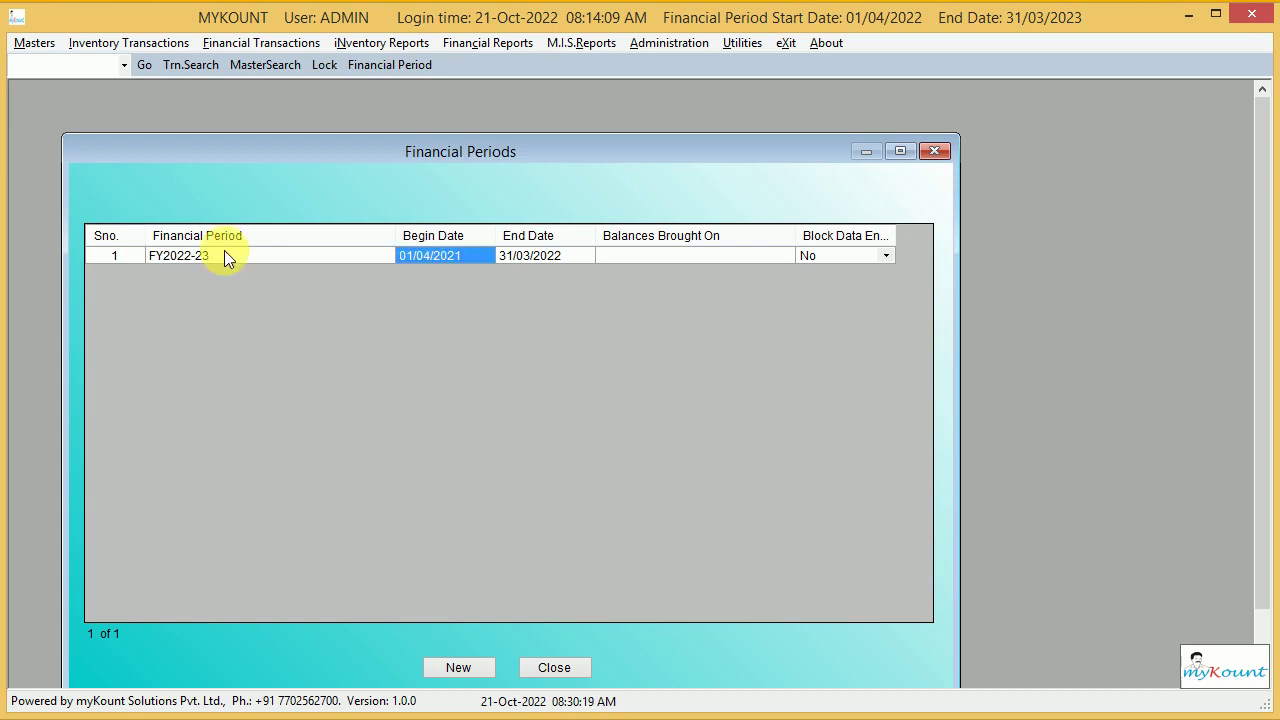
Set the financial period's begin date to 01/04/2022 and end date to 31/03/2023, and save the changes
click(462, 259)
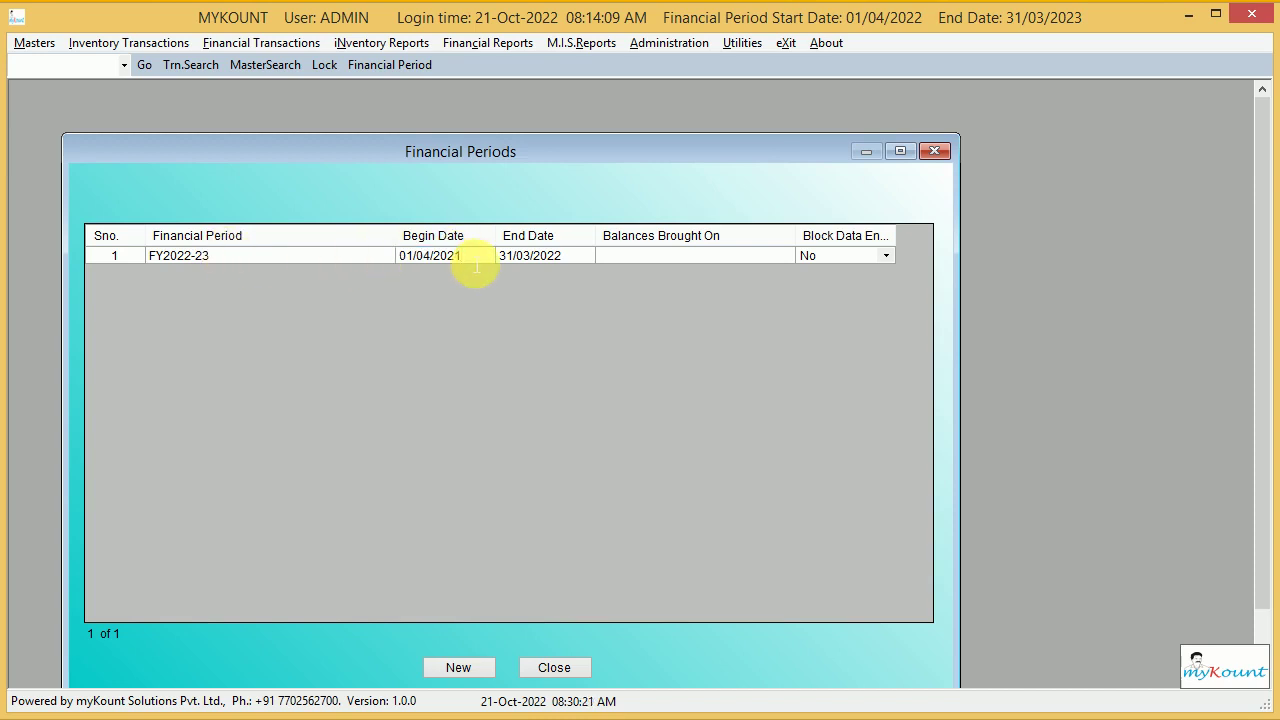
key(BackSpace)
text(2)
click(579, 261)
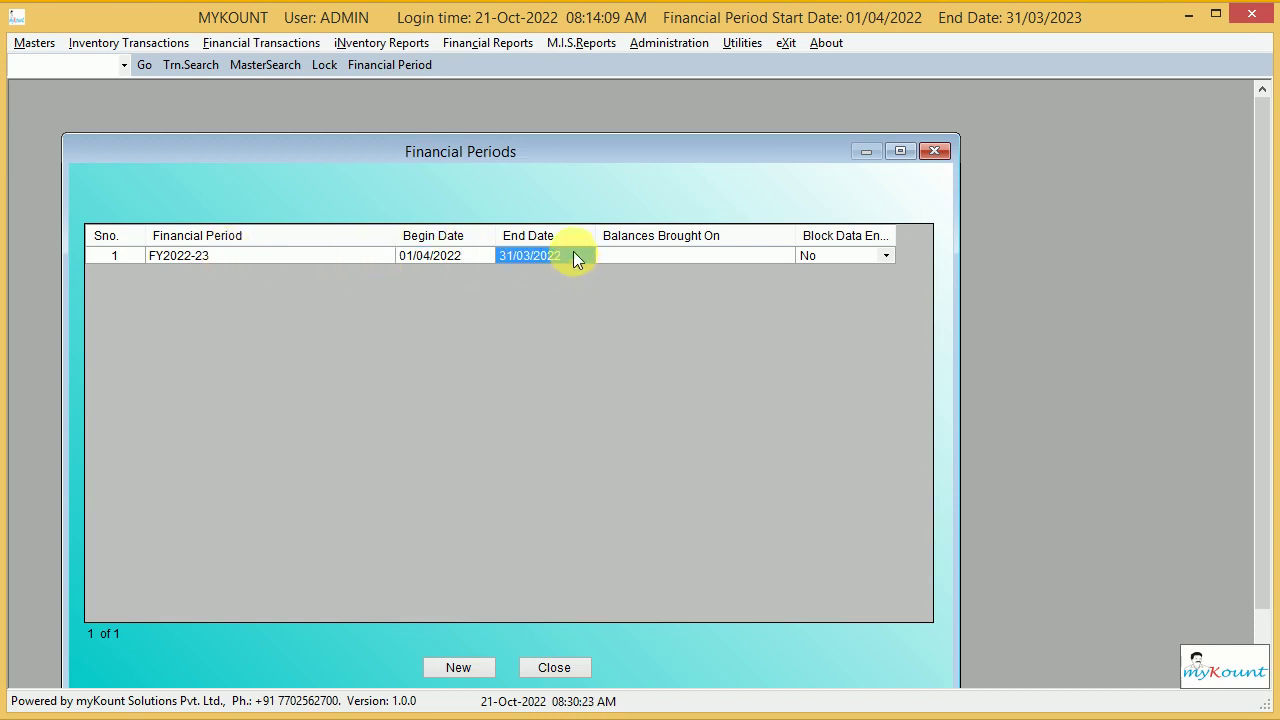
click(575, 259)
key(BackSpace)
text(3)
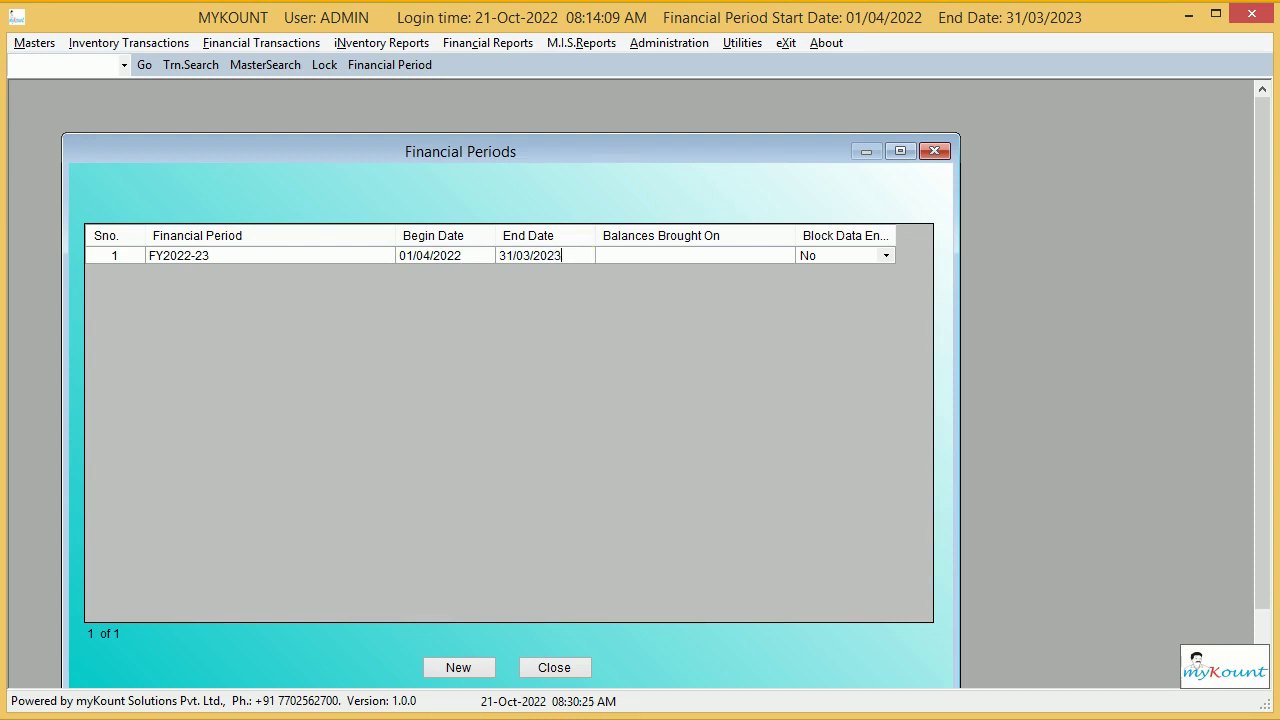
key(Return)
key(Return)
key(Return)
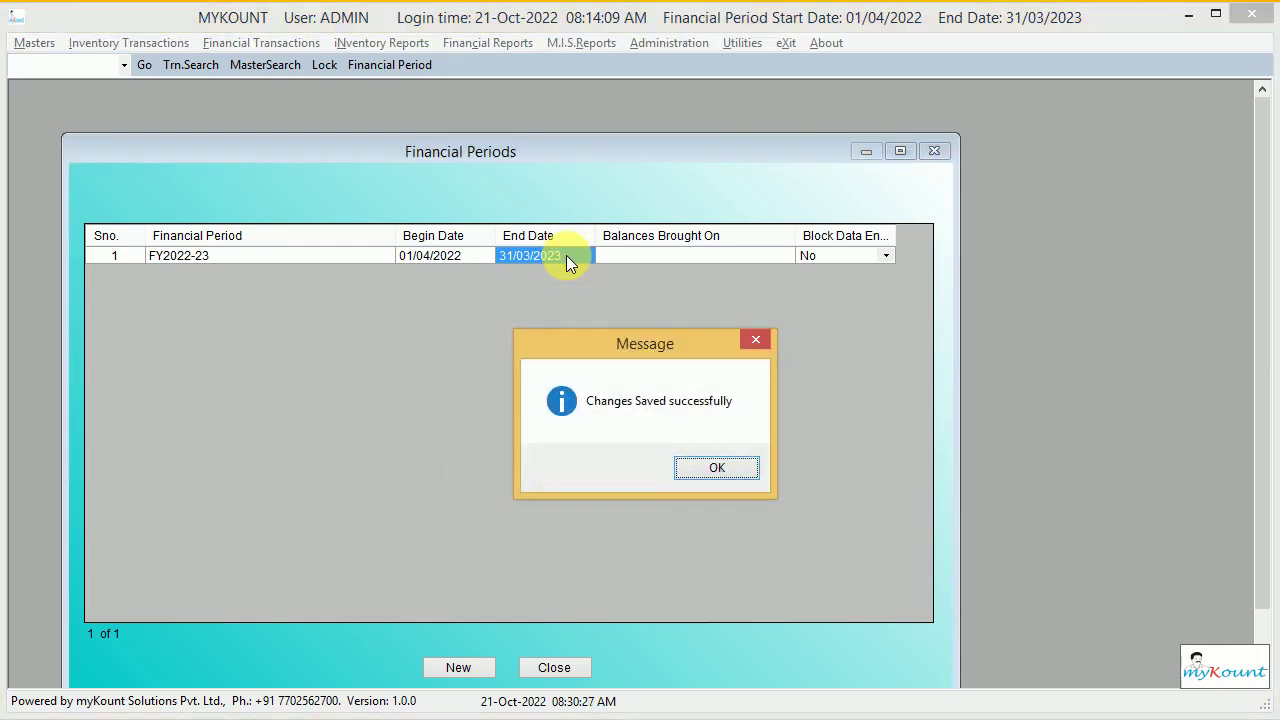
key(Return)
Close the Financial Periods window and confirm closing it
drag(623, 168, 635, 122)
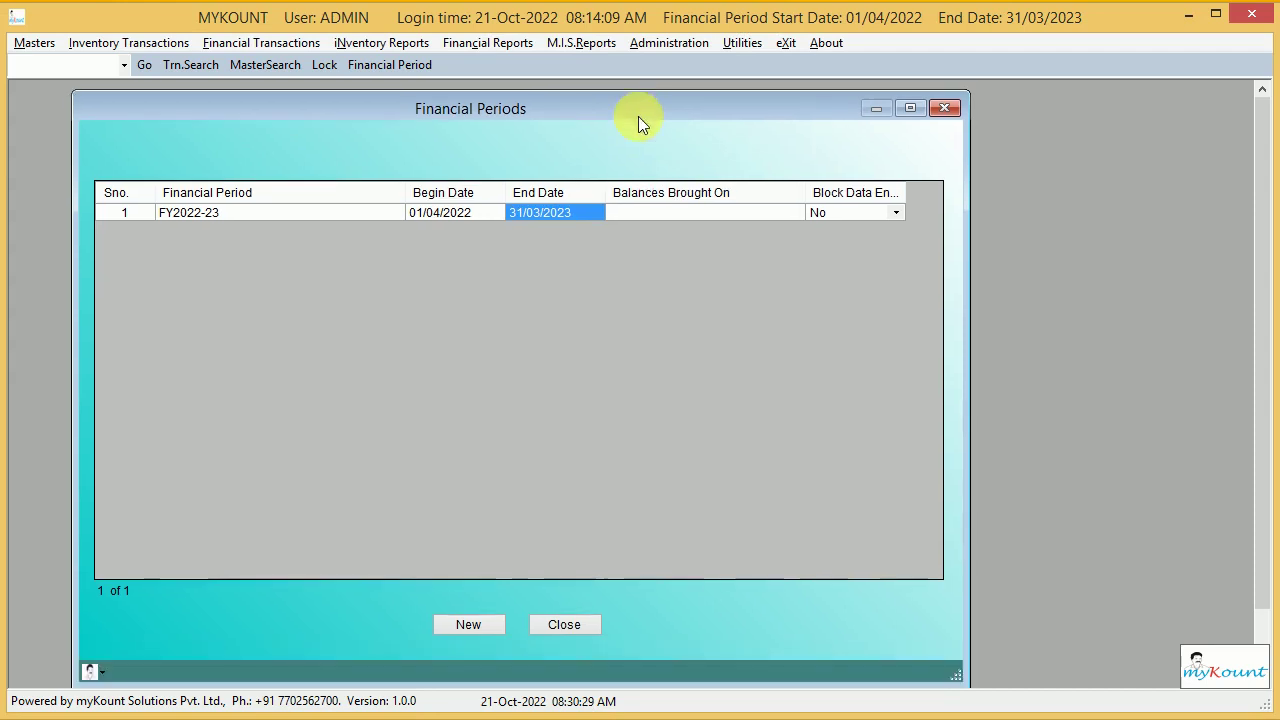
click(567, 624)
click(630, 468)
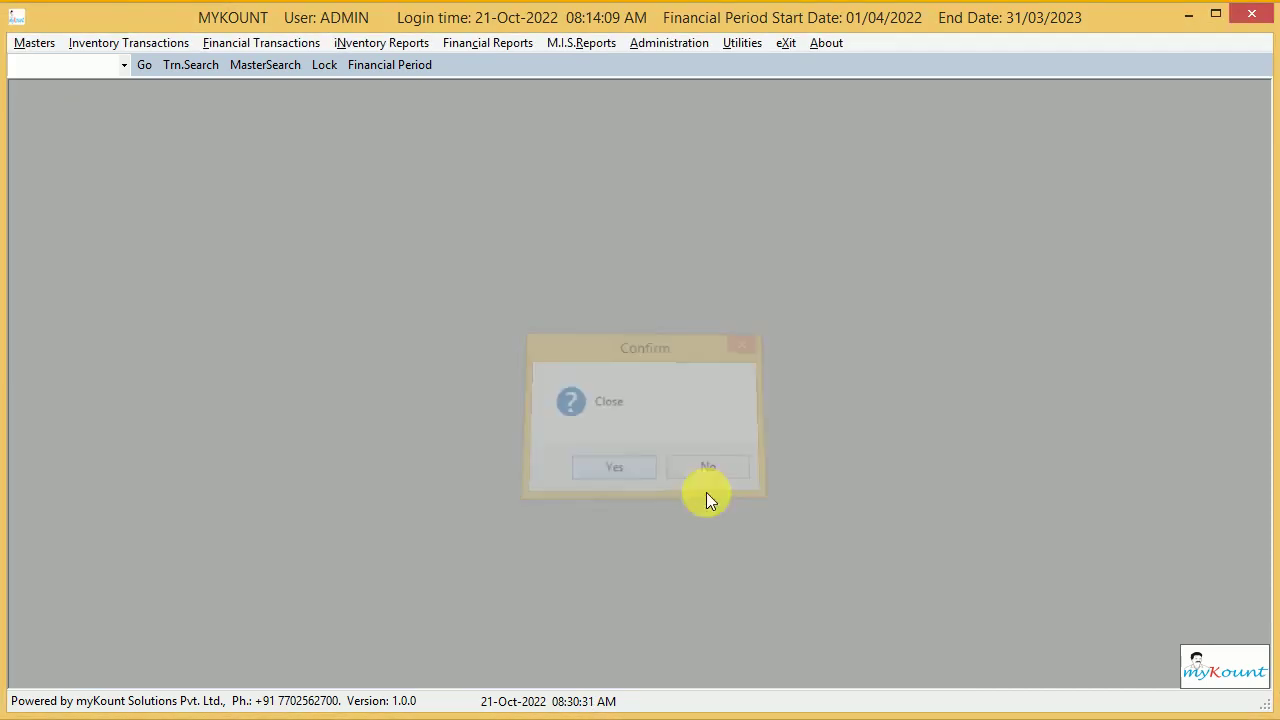
Open the branch master for editing and load the branch with code HO
click(20, 46)
mouse_move(40, 64)
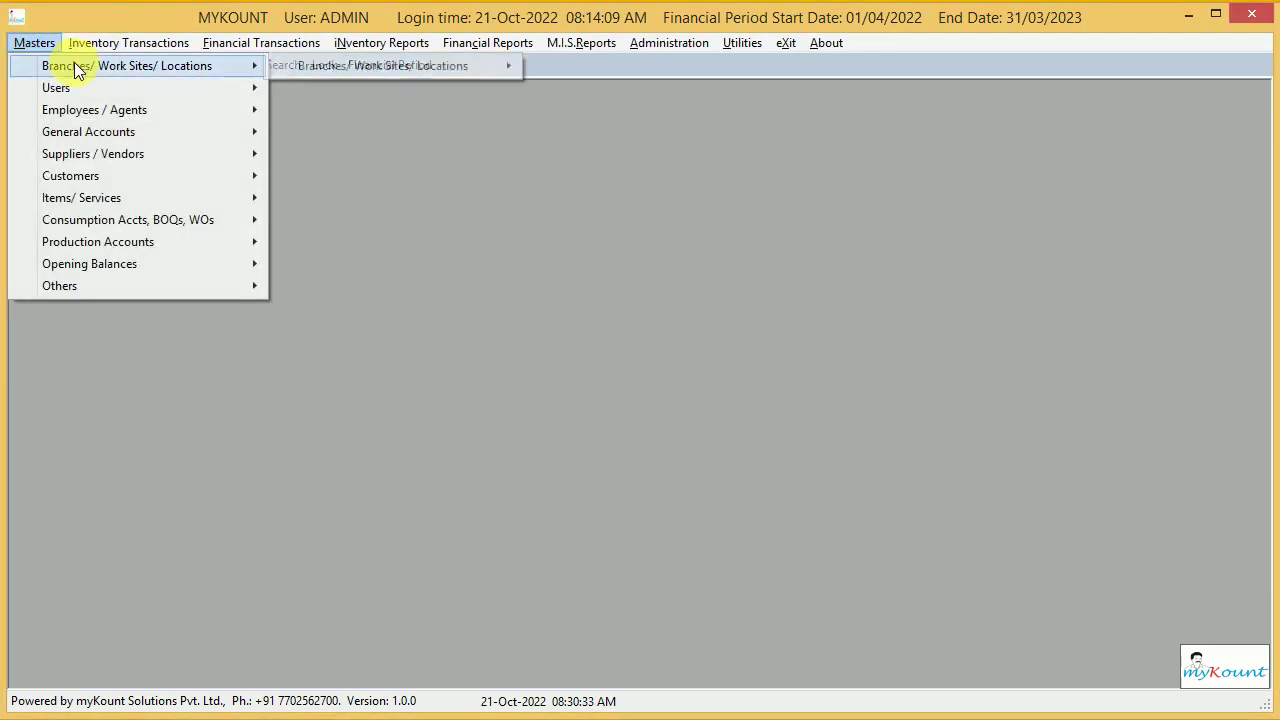
mouse_move(368, 68)
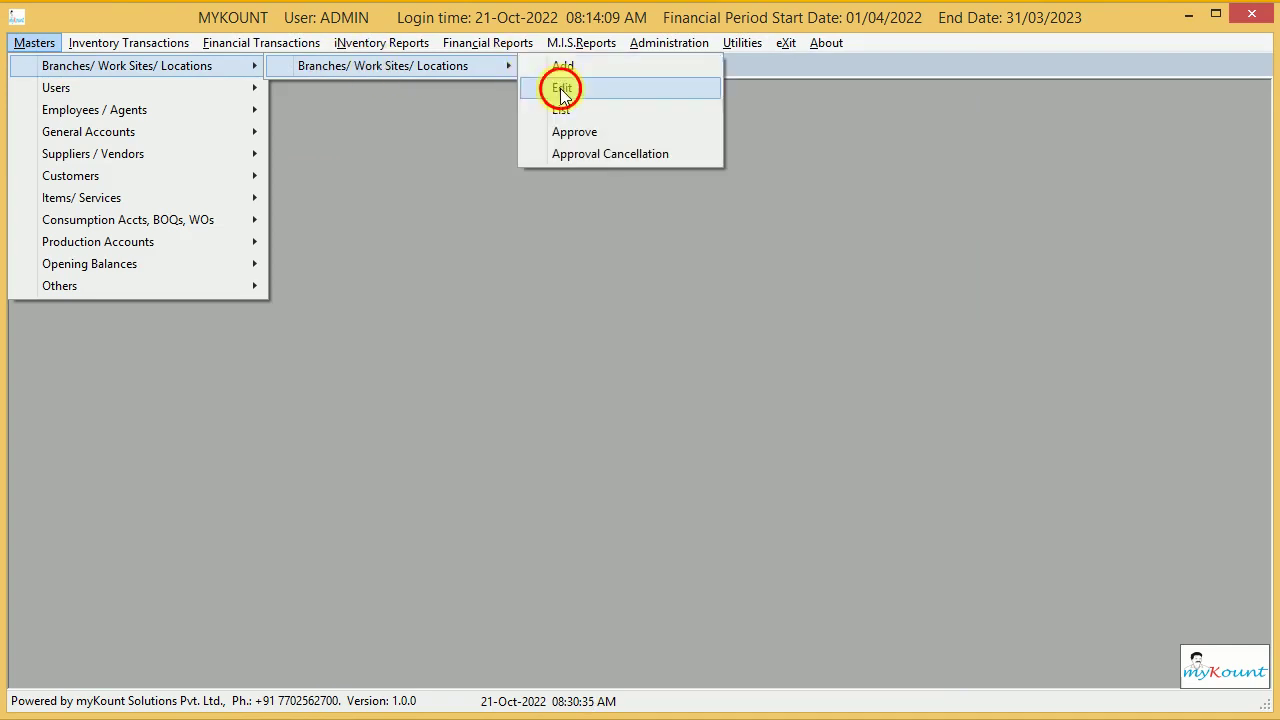
click(561, 88)
text(HO.)
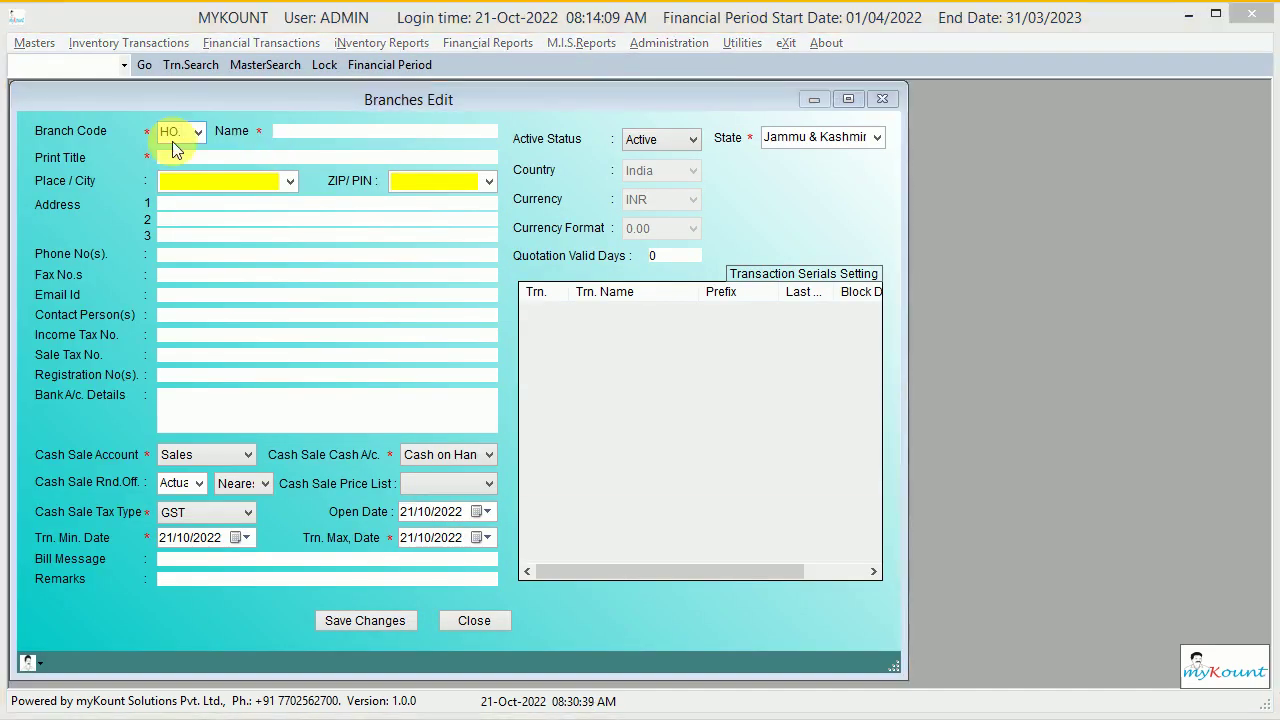
key(Return)
key(Return)
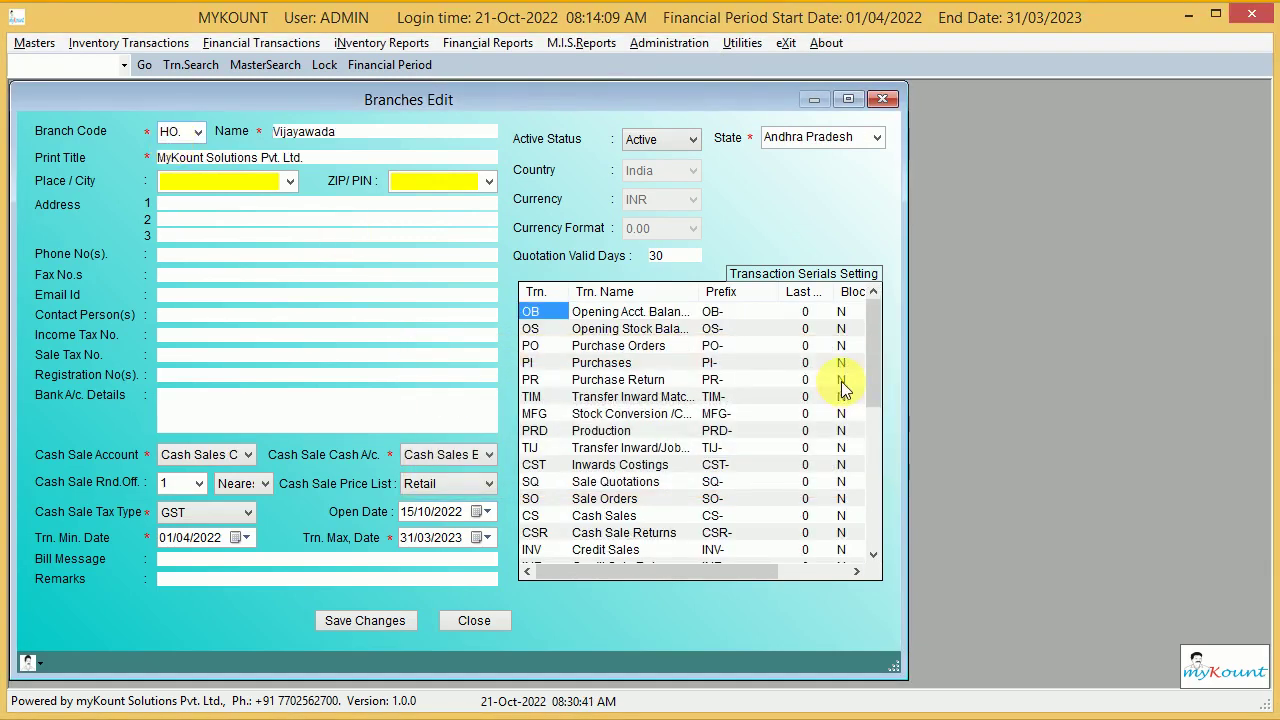
Widen the Branches Edit window and the transaction serials columns so the full transaction names fit
click(726, 345)
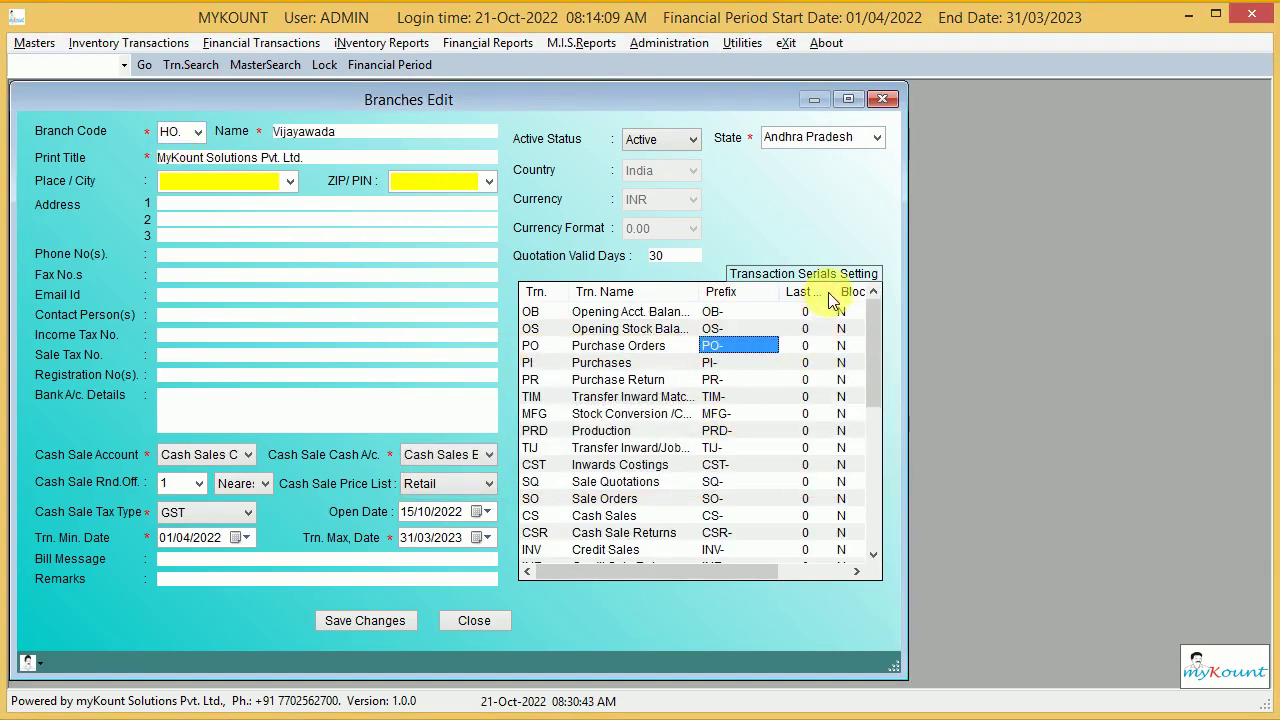
drag(829, 300, 1097, 280)
drag(698, 292, 770, 305)
drag(572, 292, 590, 292)
click(811, 362)
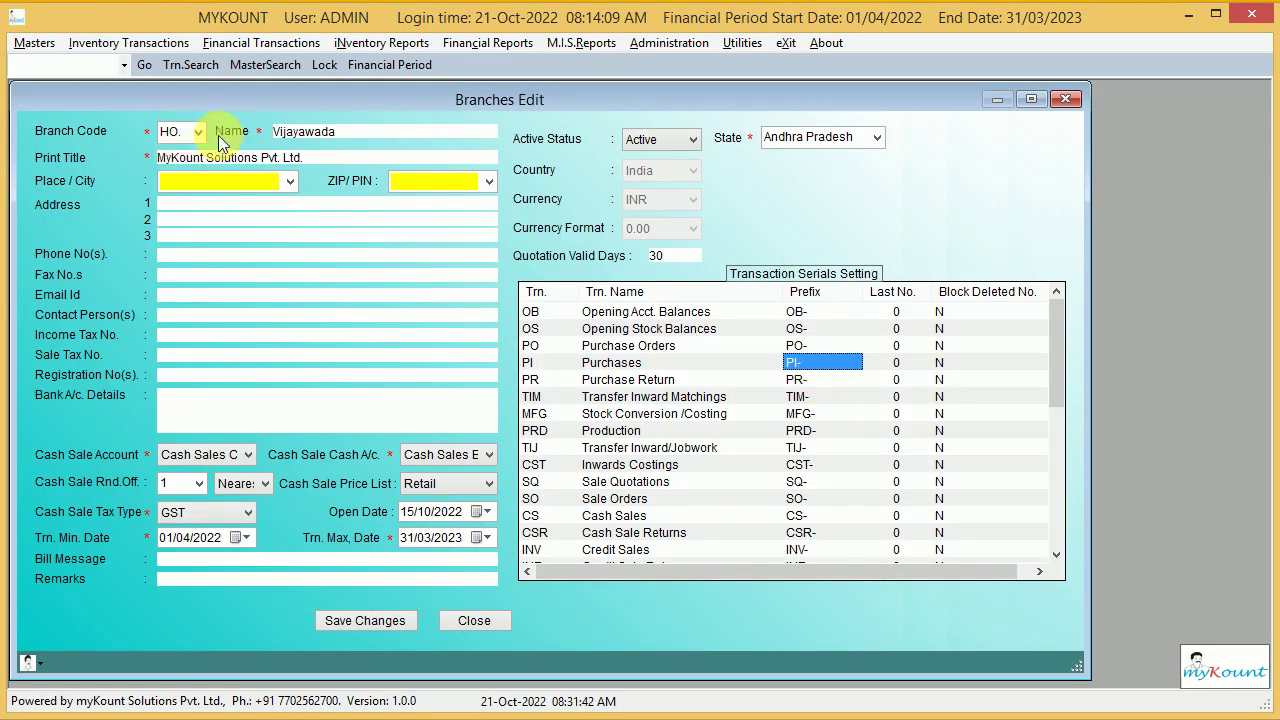
click(830, 447)
click(798, 348)
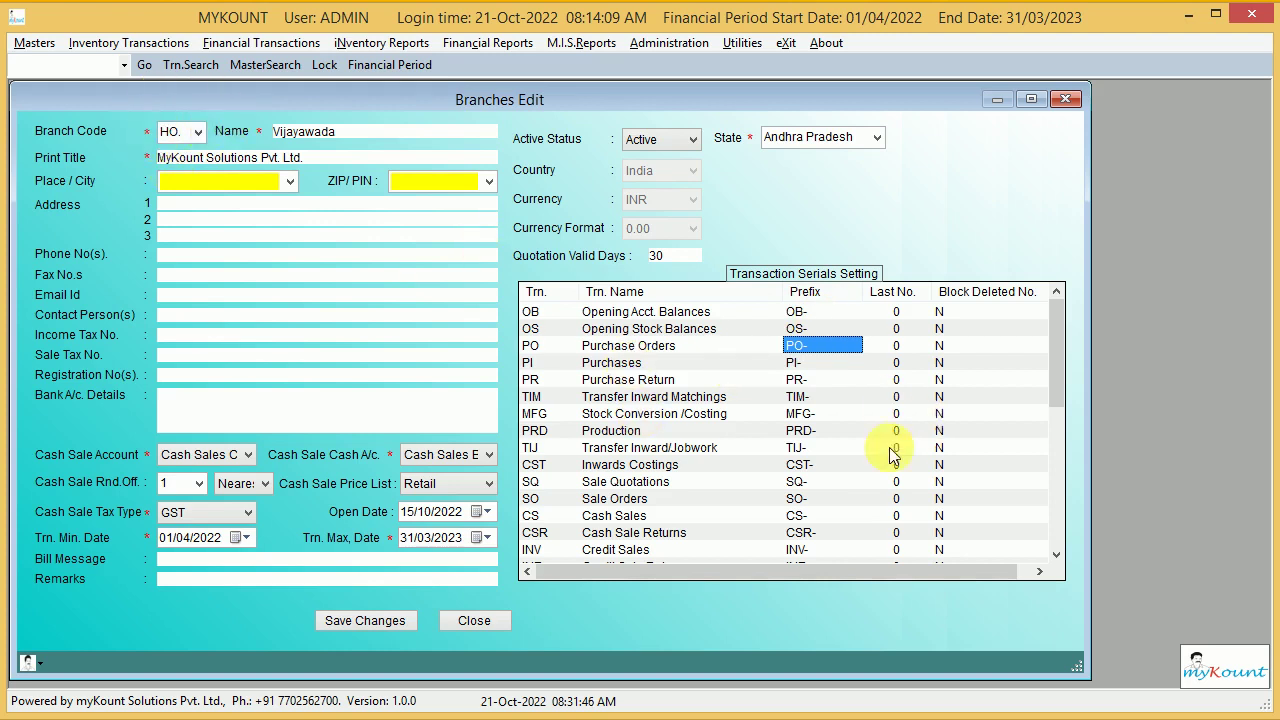
click(818, 449)
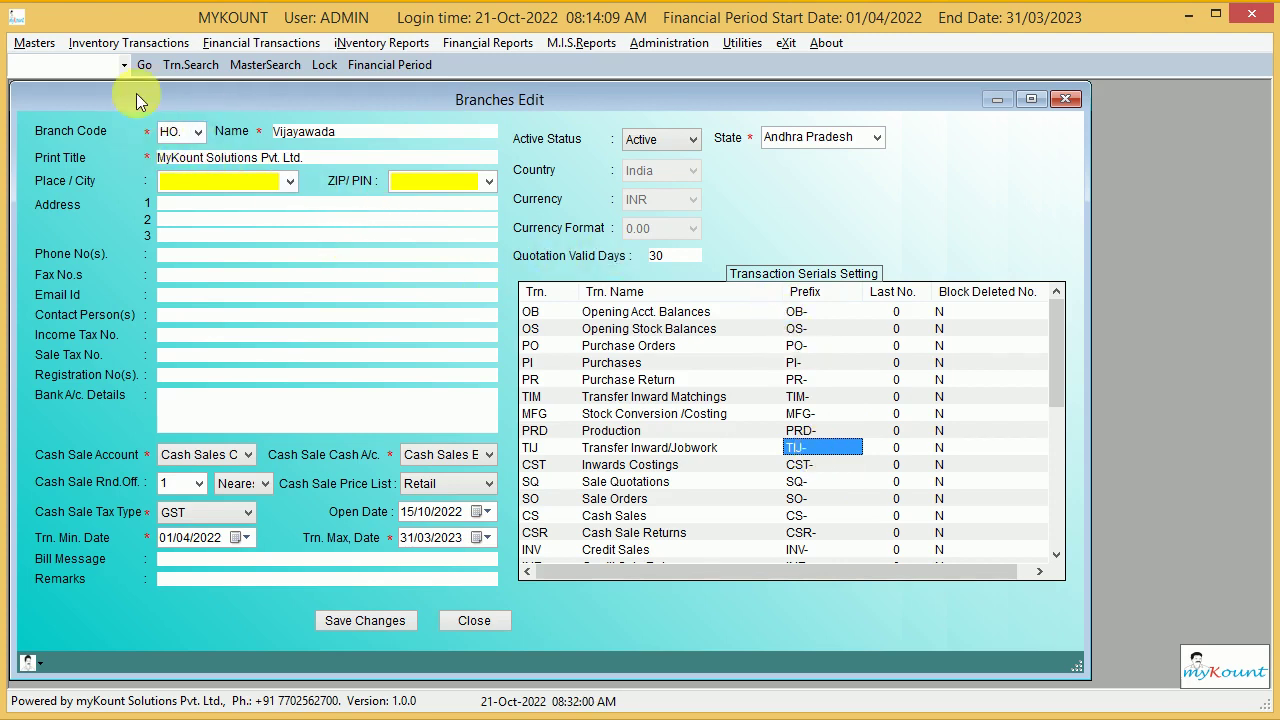
click(805, 329)
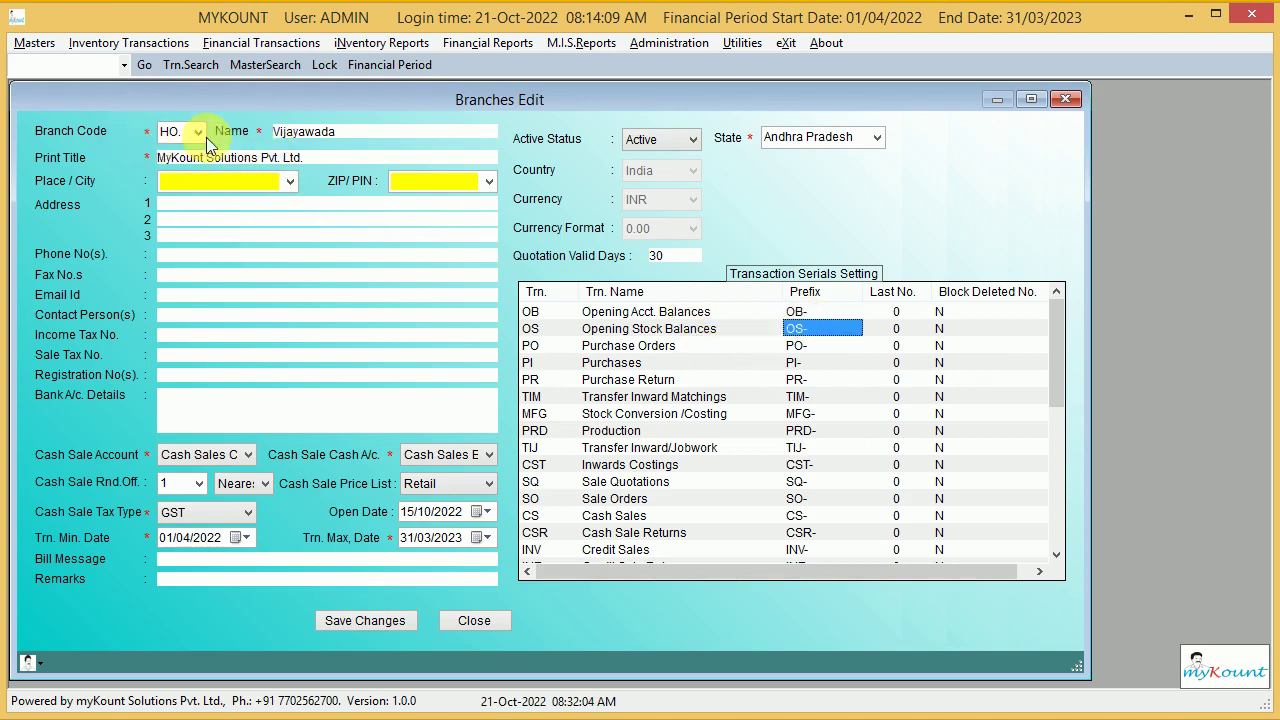
click(832, 414)
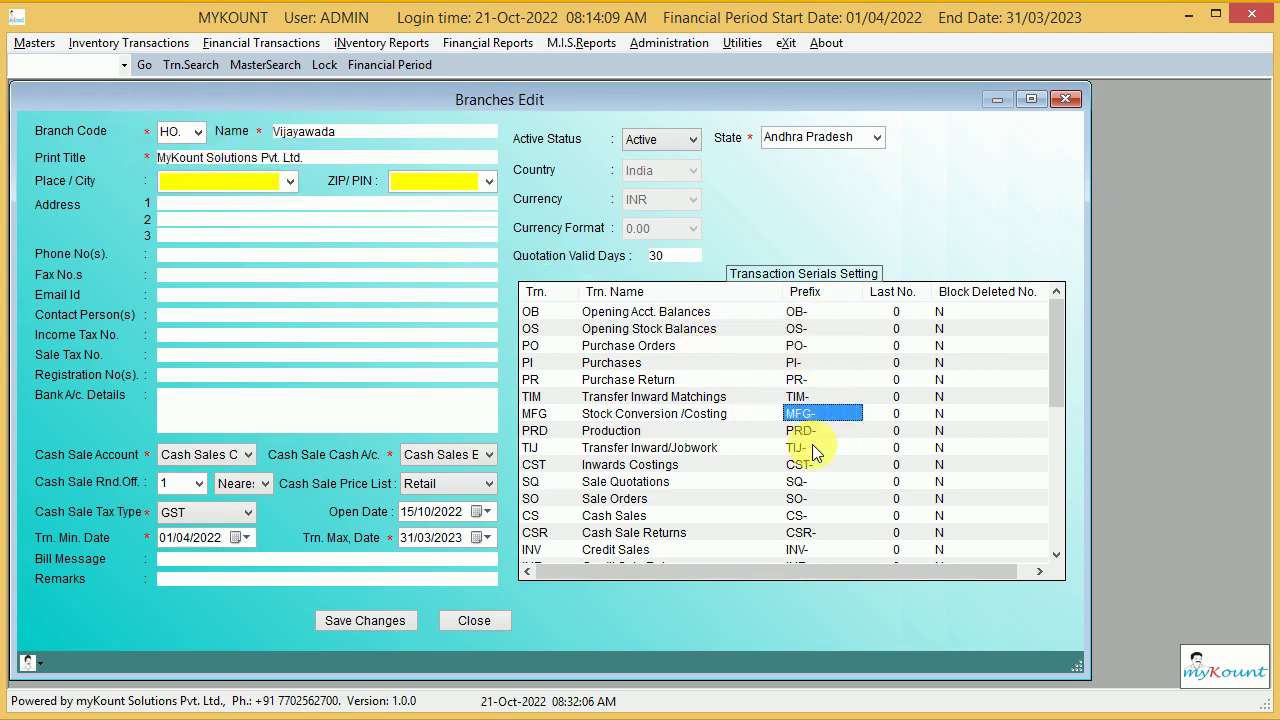
Set the Purchases serial prefix to HO.PI22-23/ in the transaction serials settings
scroll(805, 445, down, 1)
click(806, 318)
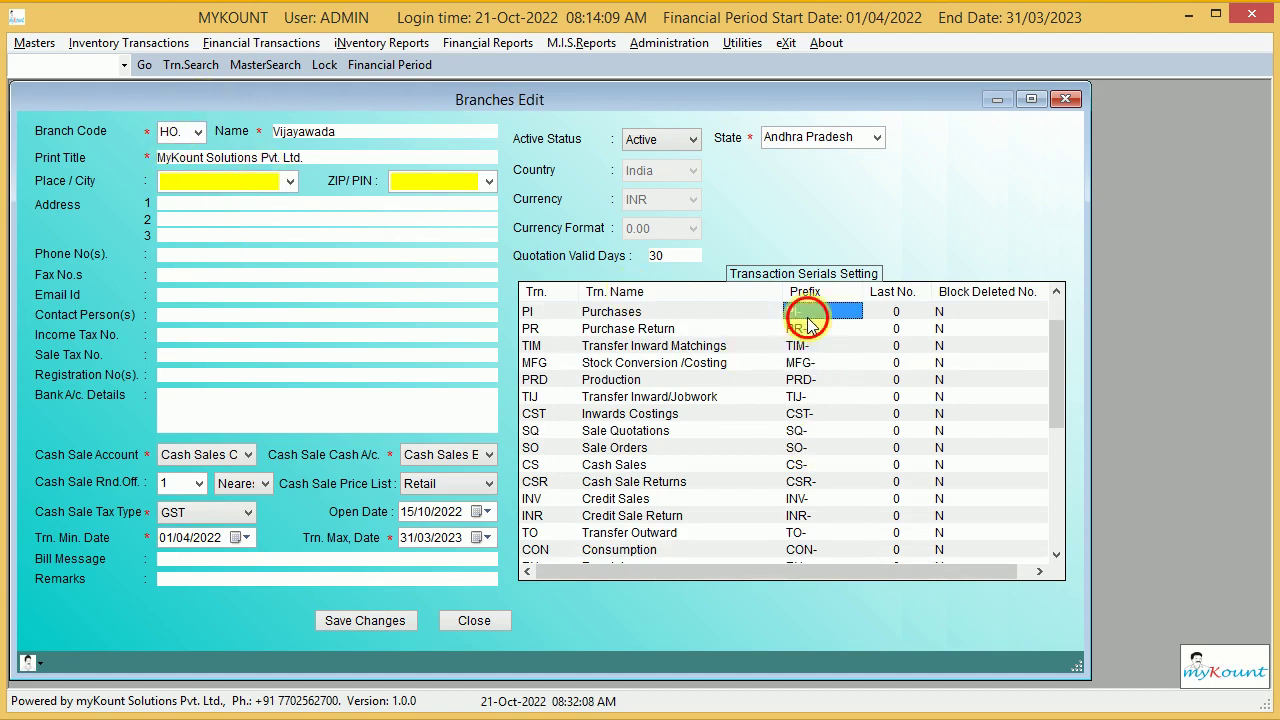
key(Home)
text(ho.PI22-23)
key(Delete)
click(790, 313)
click(790, 311)
key(Delete)
key(Delete)
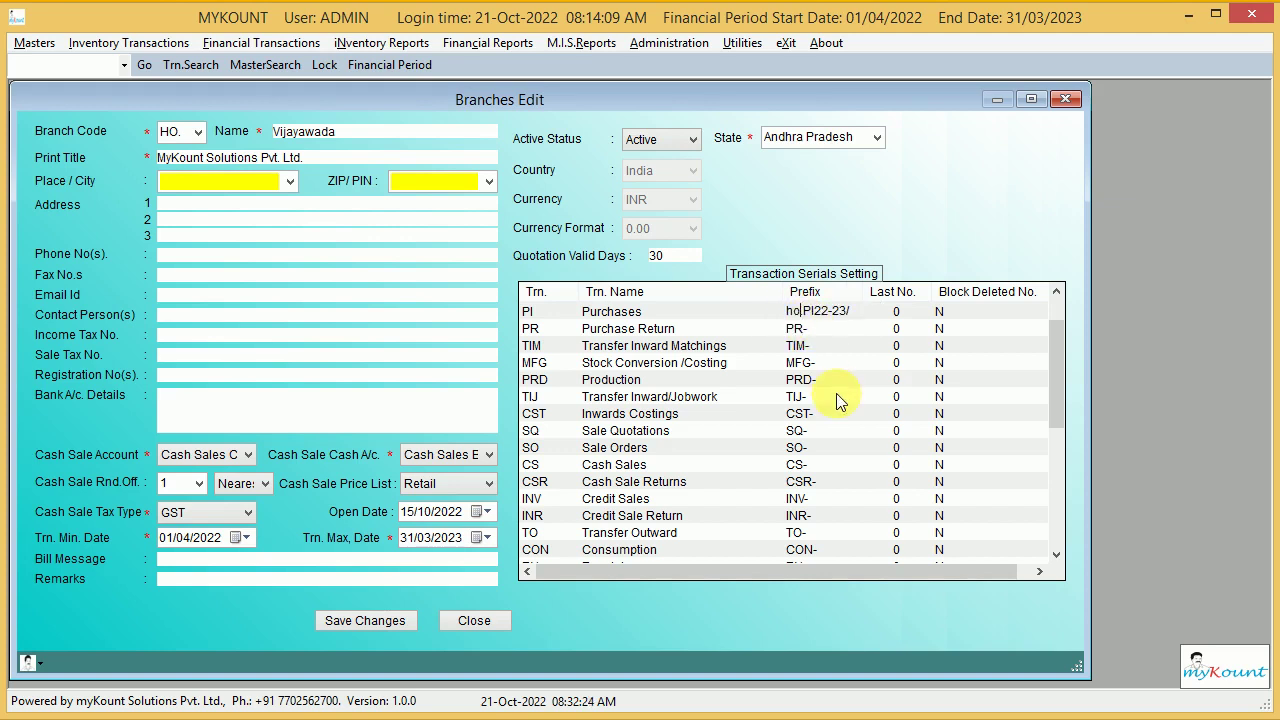
key(BackSpace)
text(H)
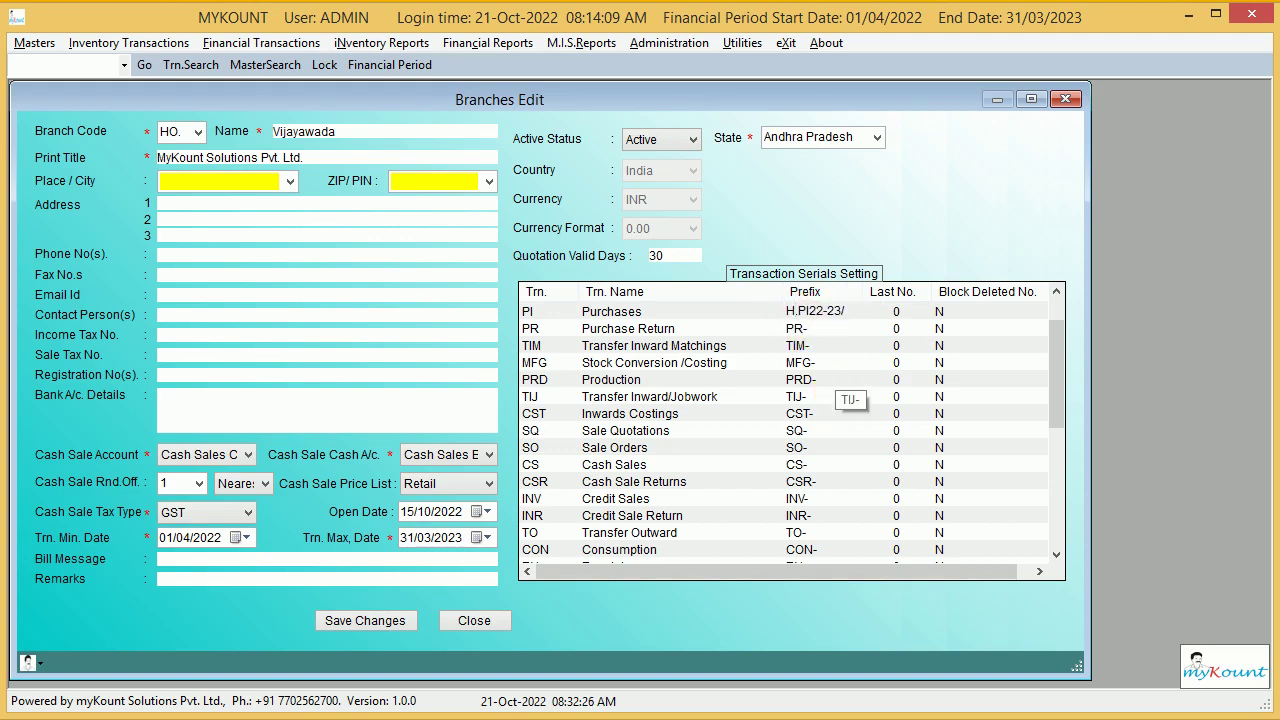
text(O)
key(Return)
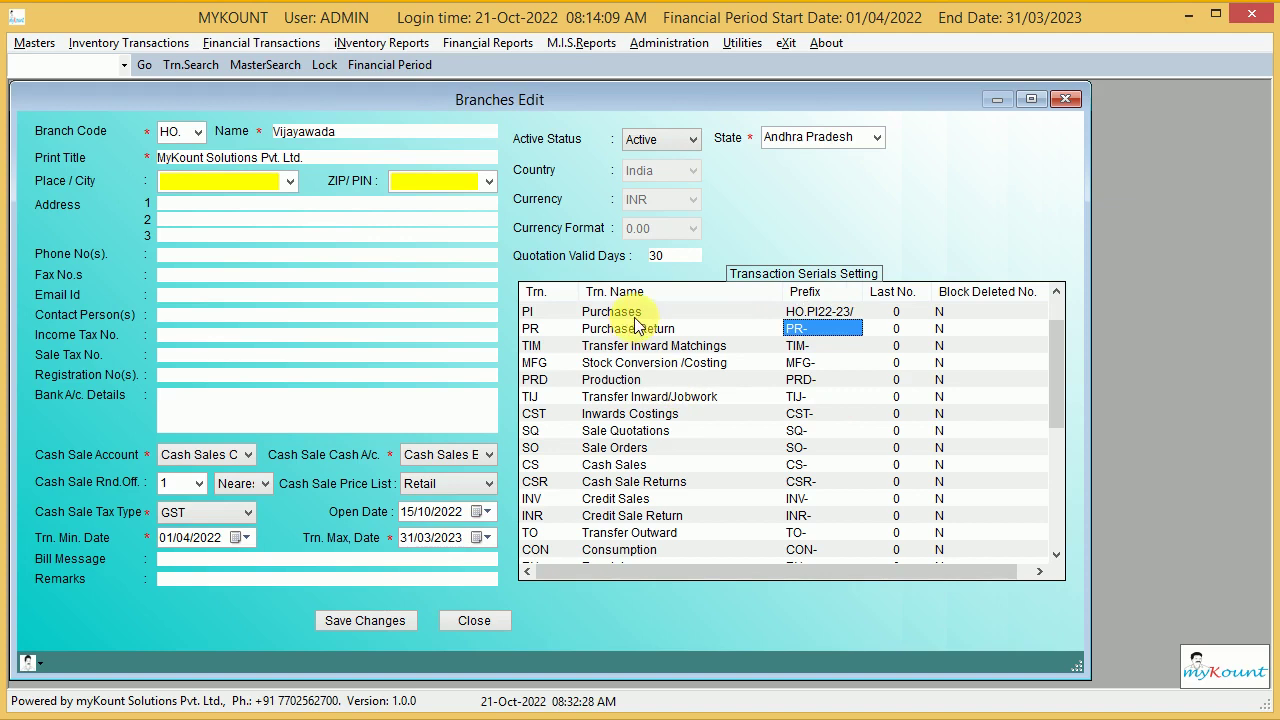
Set the Purchase Return serial prefix to HO.PR22-23/
click(818, 336)
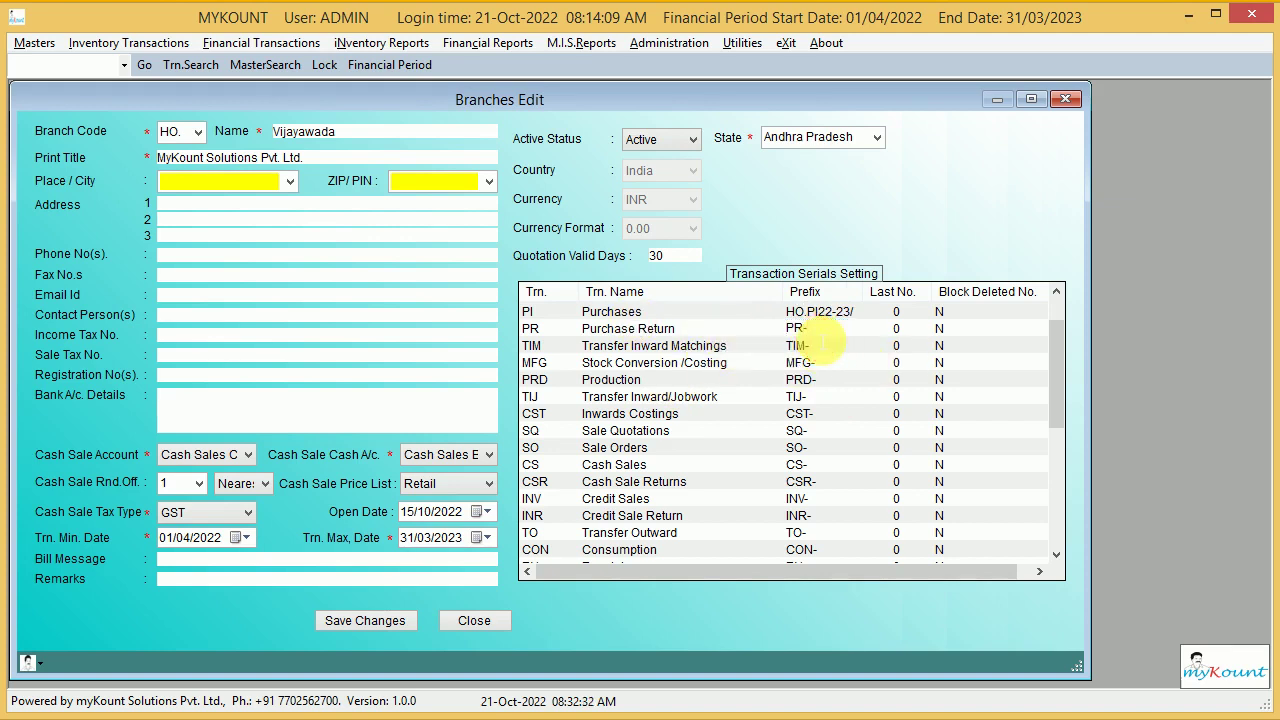
key(Home)
text(HO.PR)
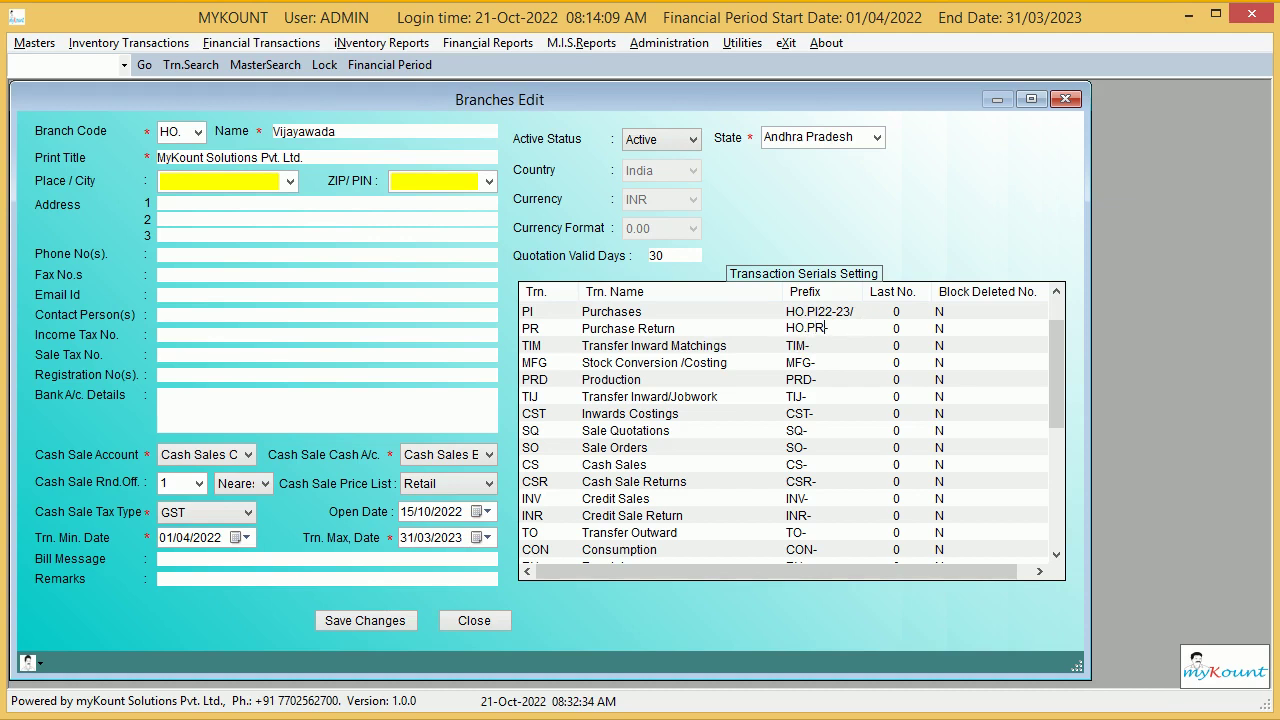
text(22-23/)
click(815, 343)
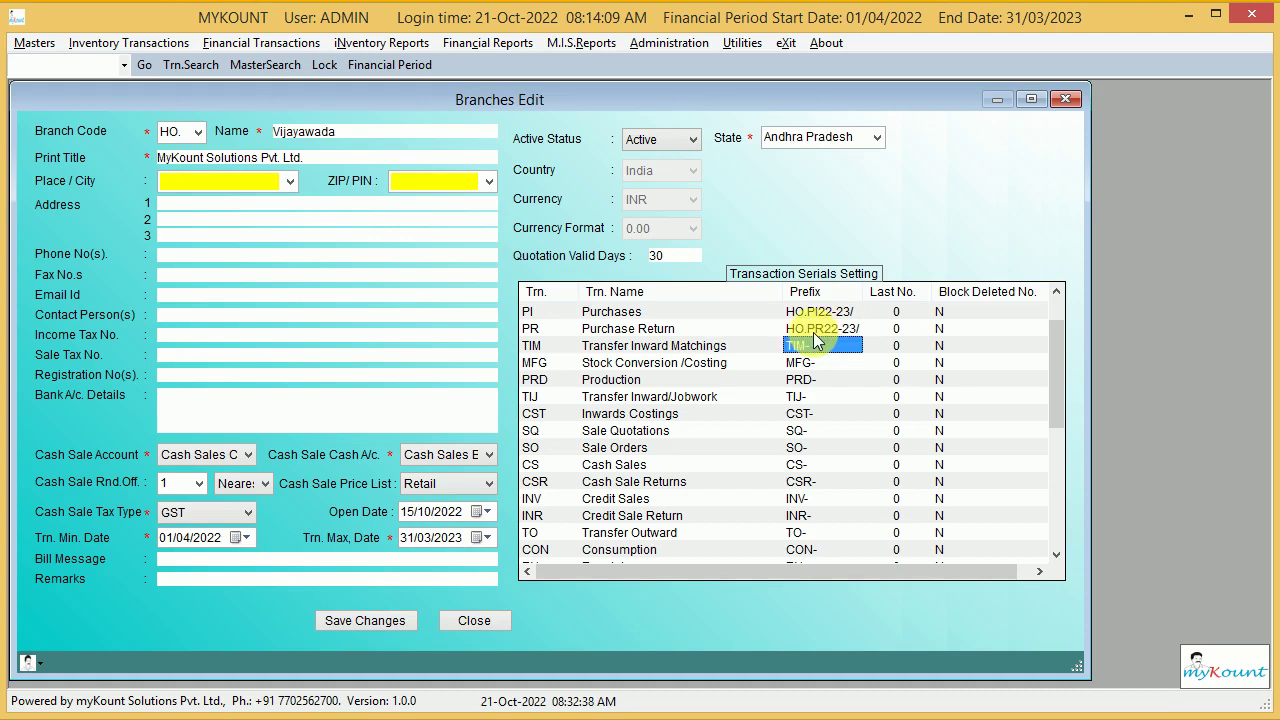
scroll(797, 405, up, 1)
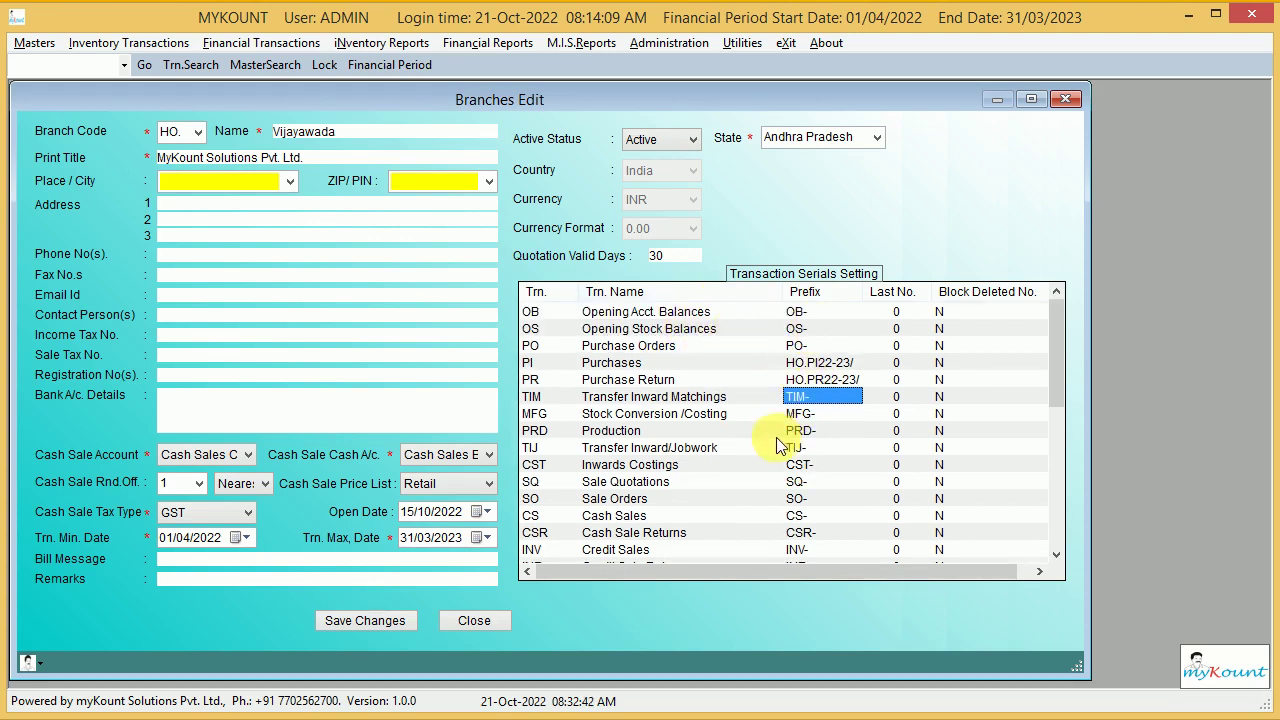
scroll(757, 463, down, 5)
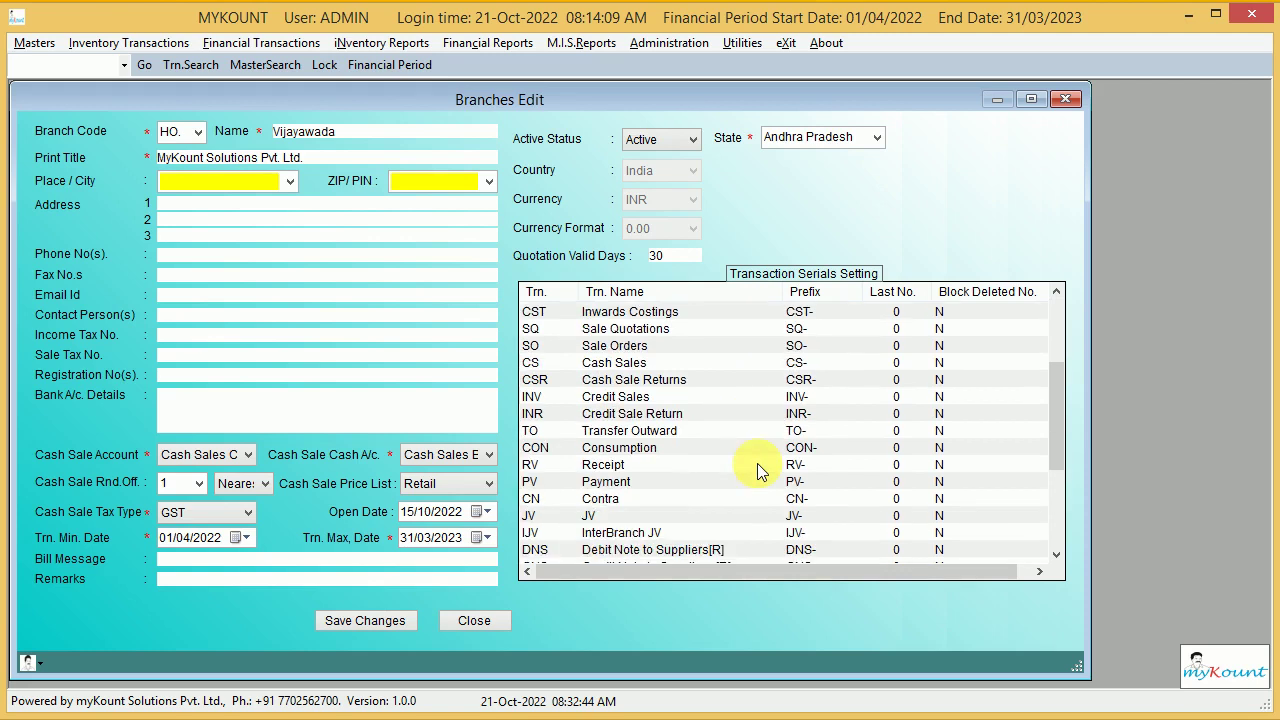
scroll(757, 463, down, 2)
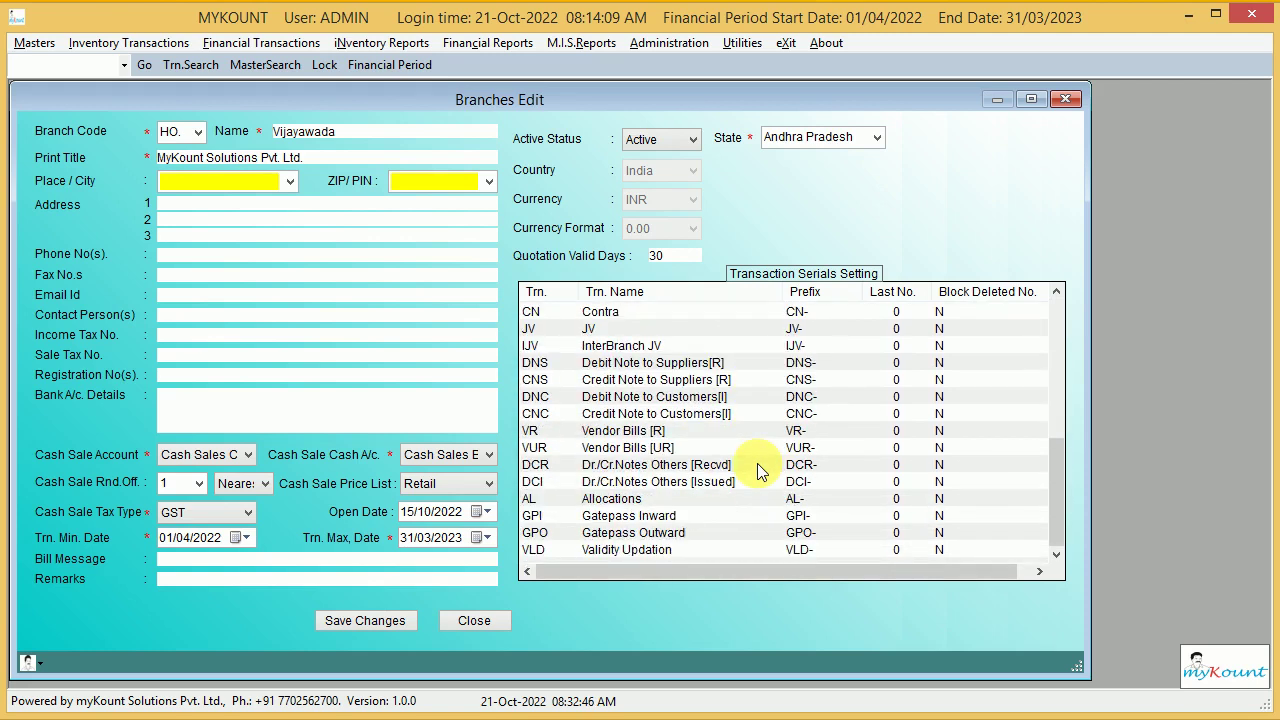
scroll(765, 533, up, 7)
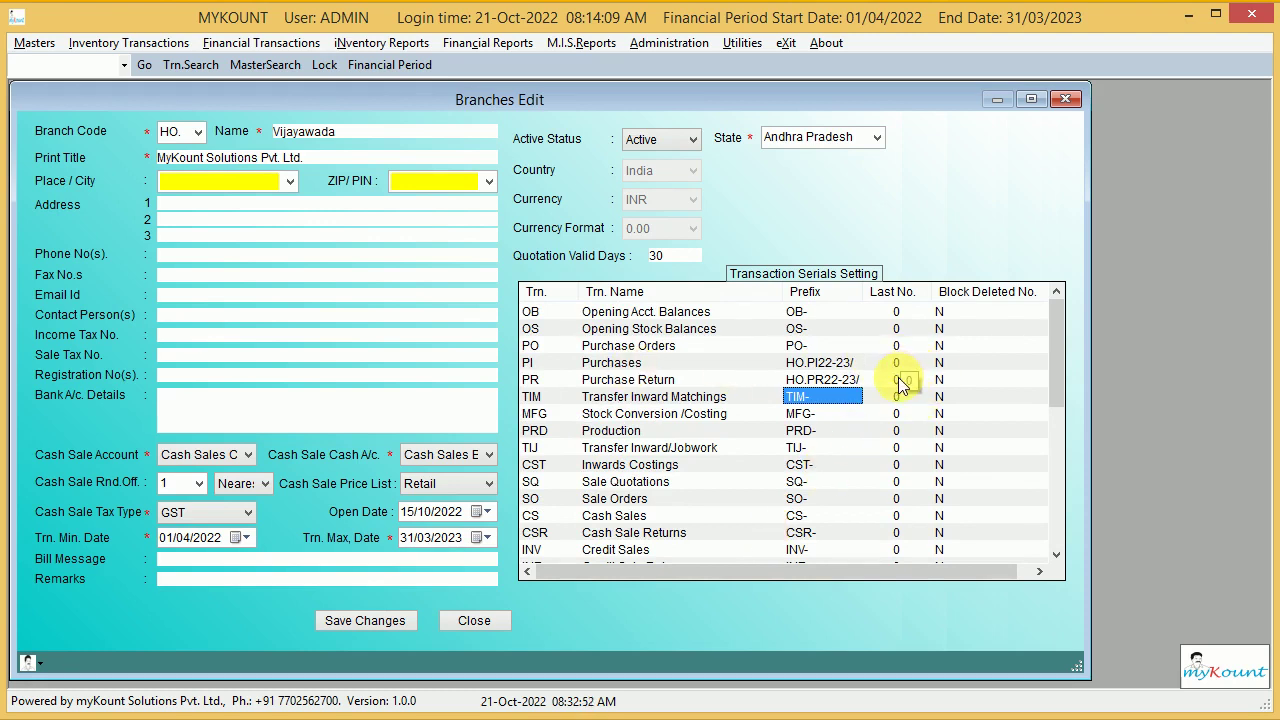
Widen the Branches Edit window further and set Block Deleted No. to Y for Purchases
click(953, 314)
click(943, 381)
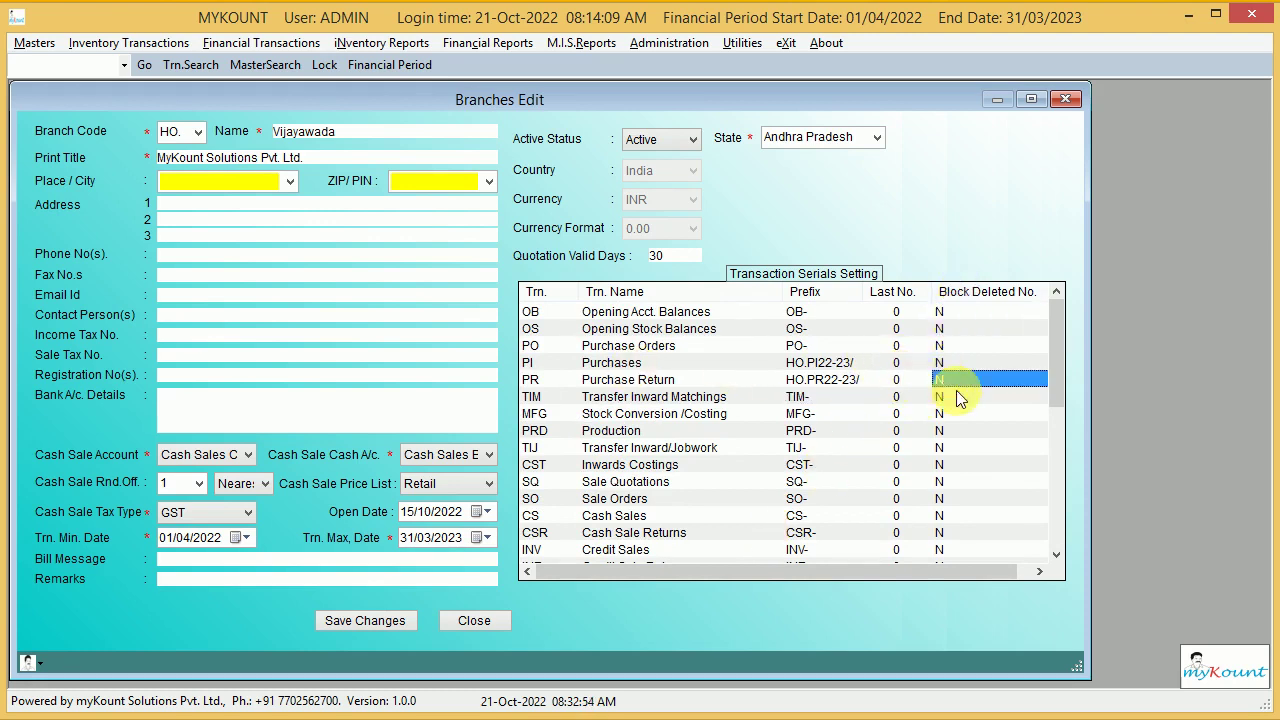
drag(1091, 288, 1157, 288)
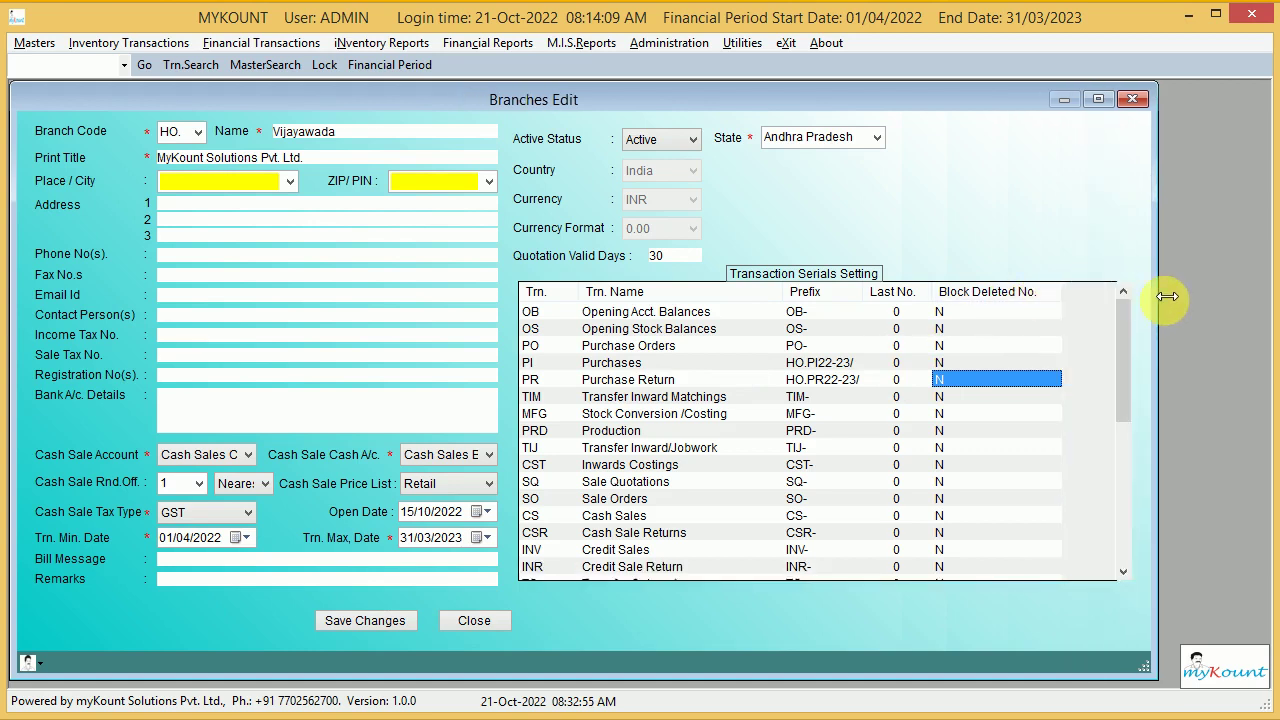
click(948, 384)
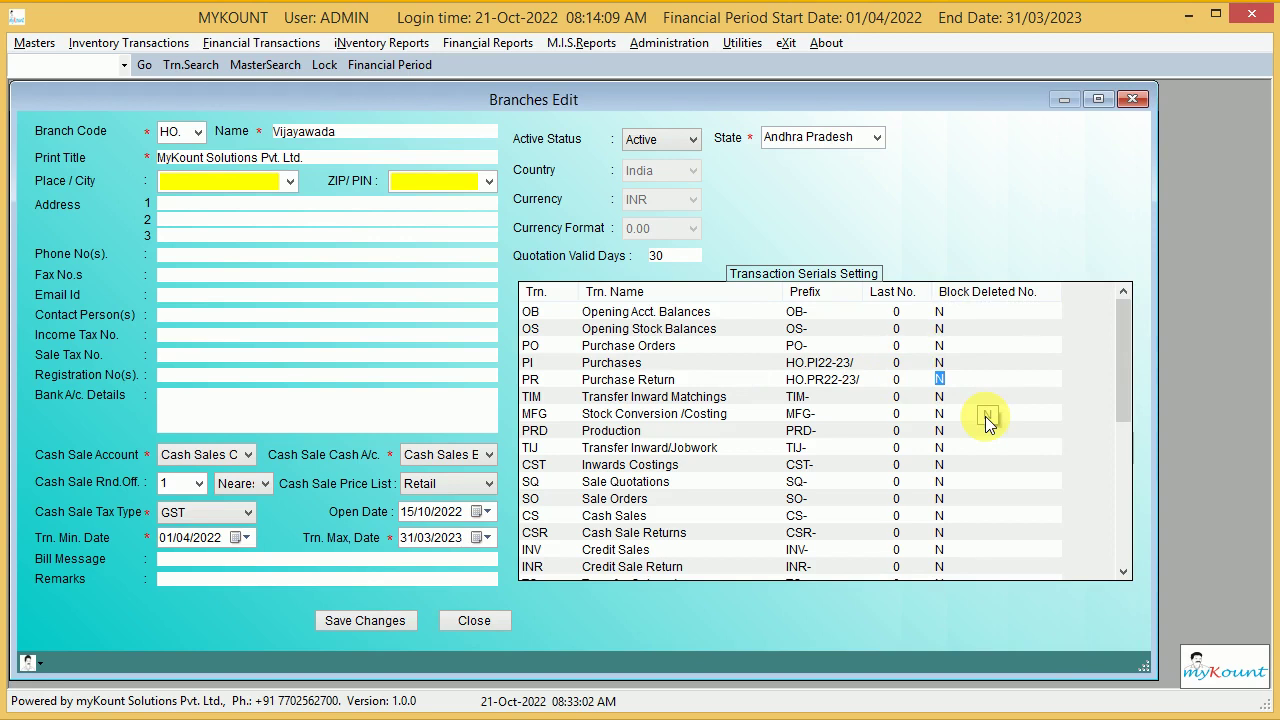
click(943, 363)
text(y)
key(Return)
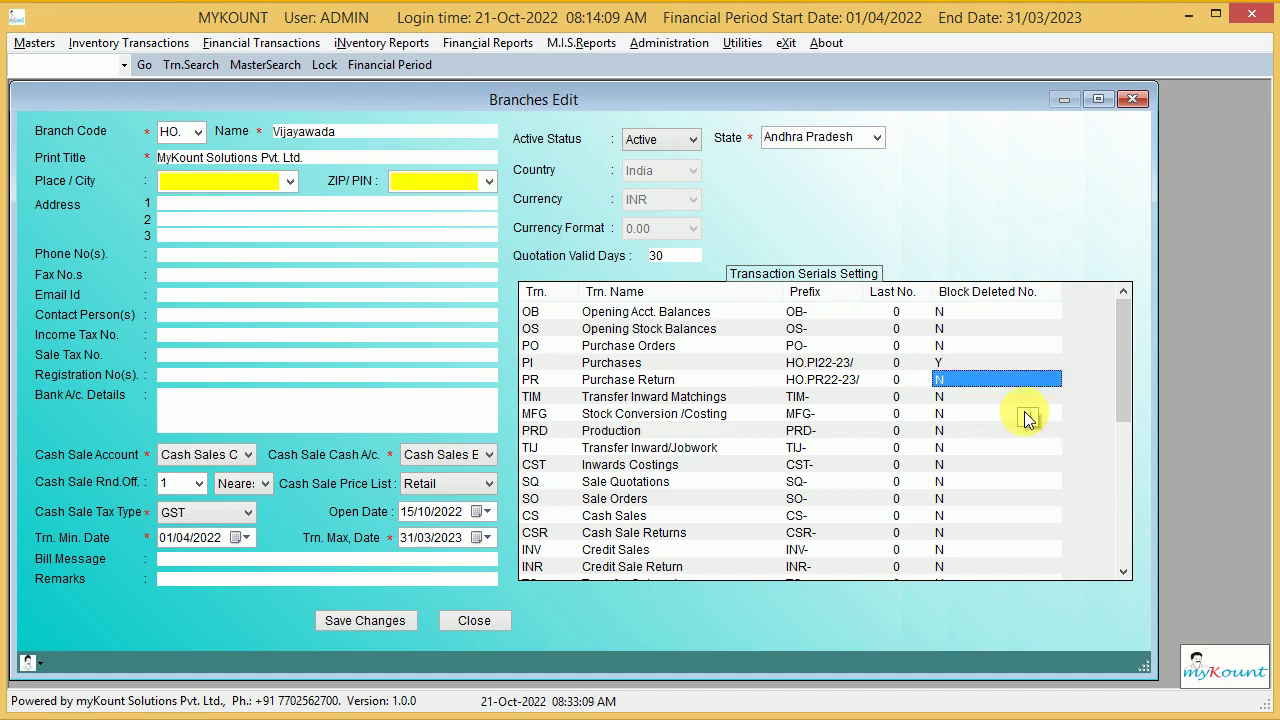
click(946, 362)
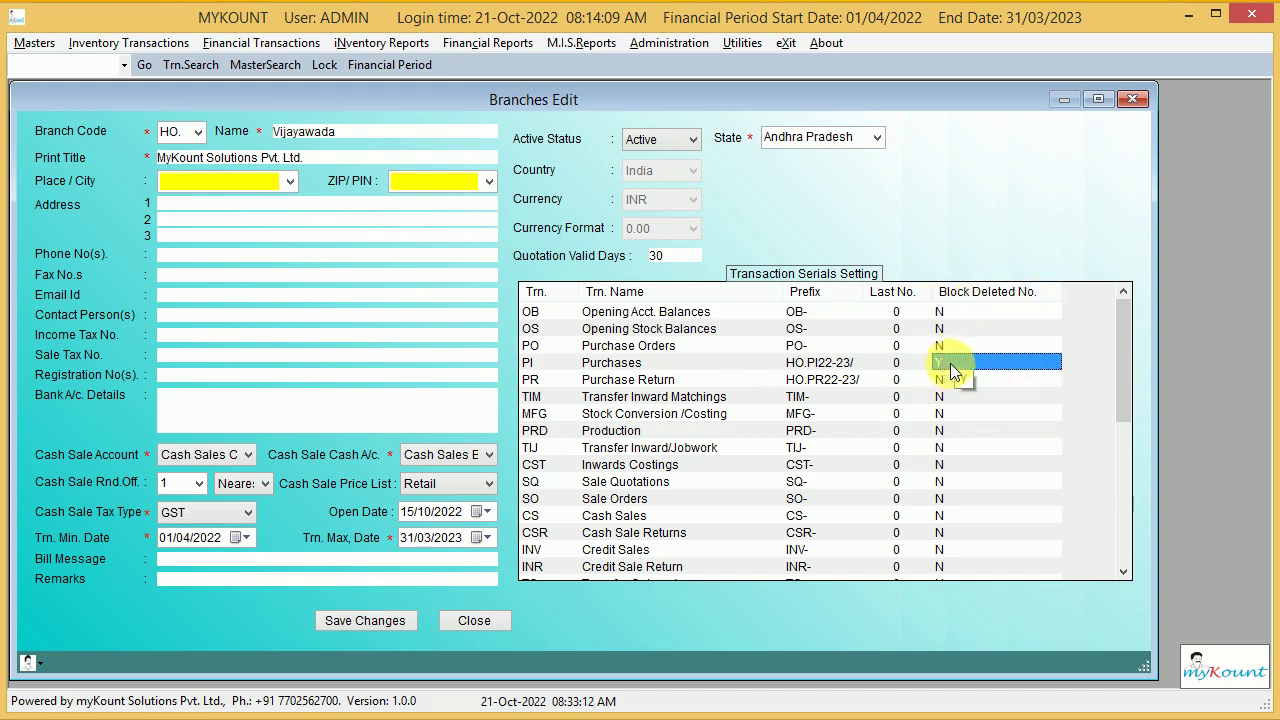
Set Block Deleted No. to N for Purchases in the transaction serials settings
click(950, 364)
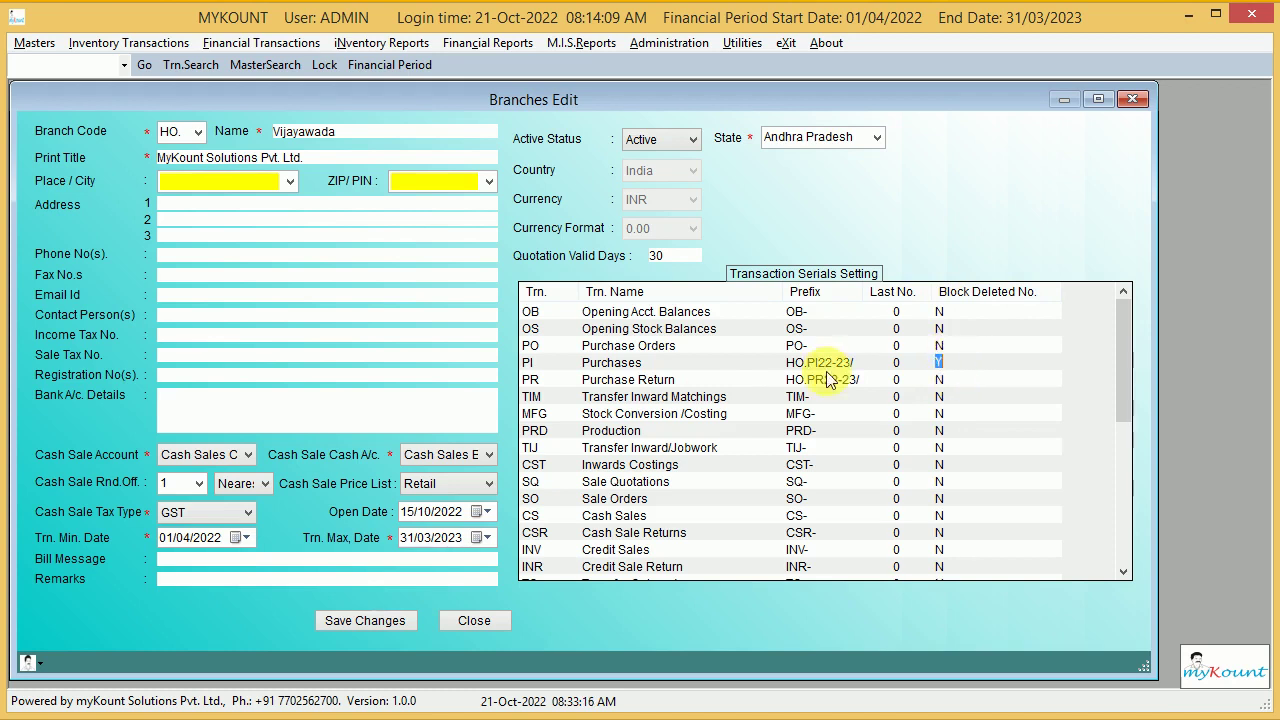
click(632, 364)
click(953, 362)
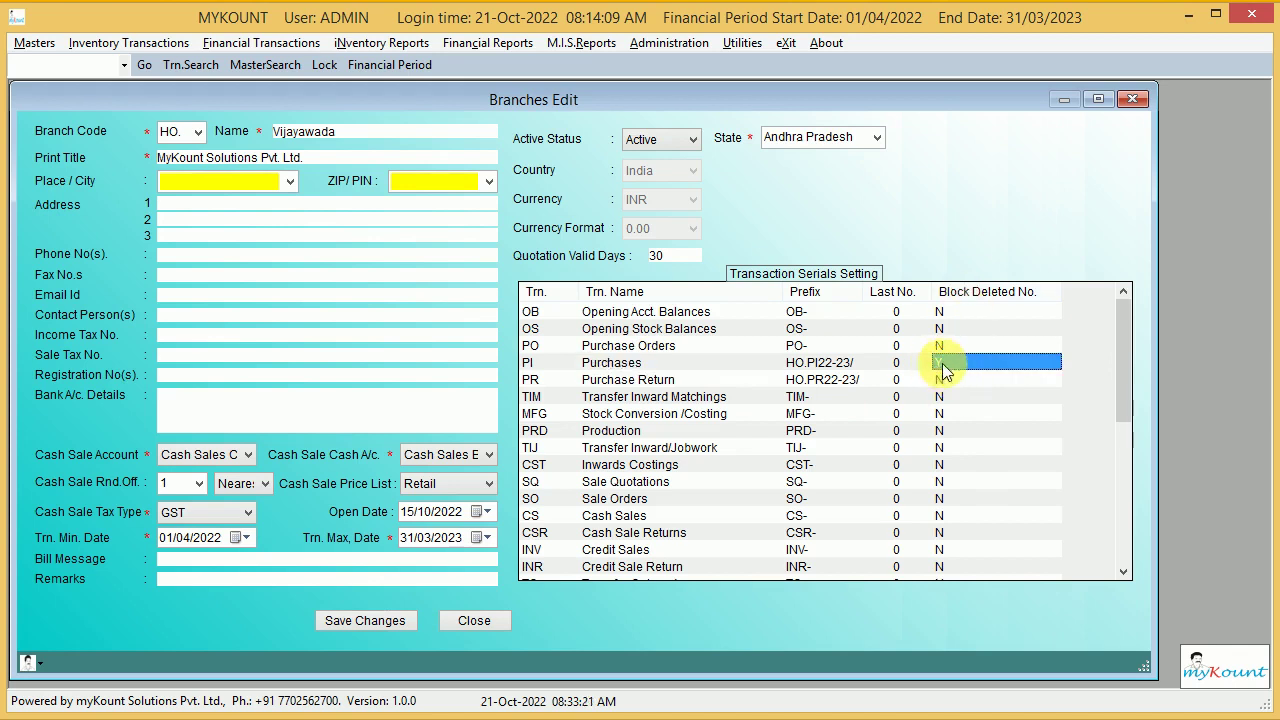
click(948, 364)
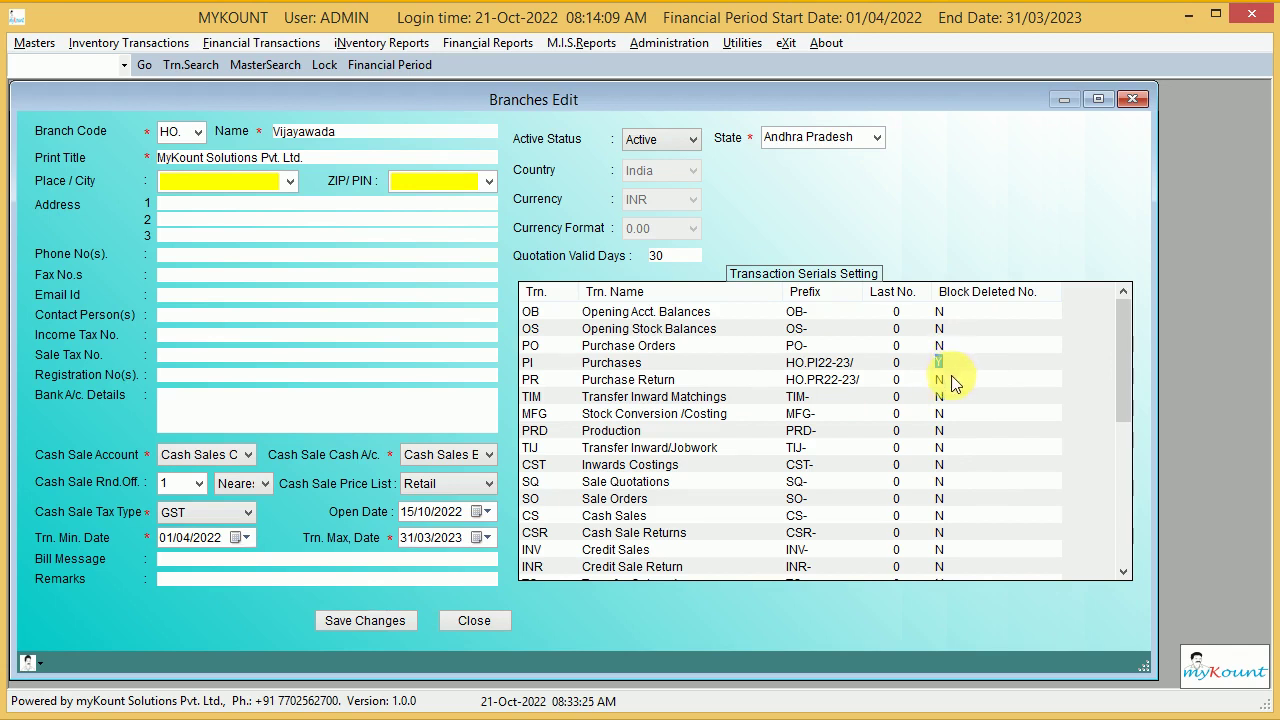
click(948, 378)
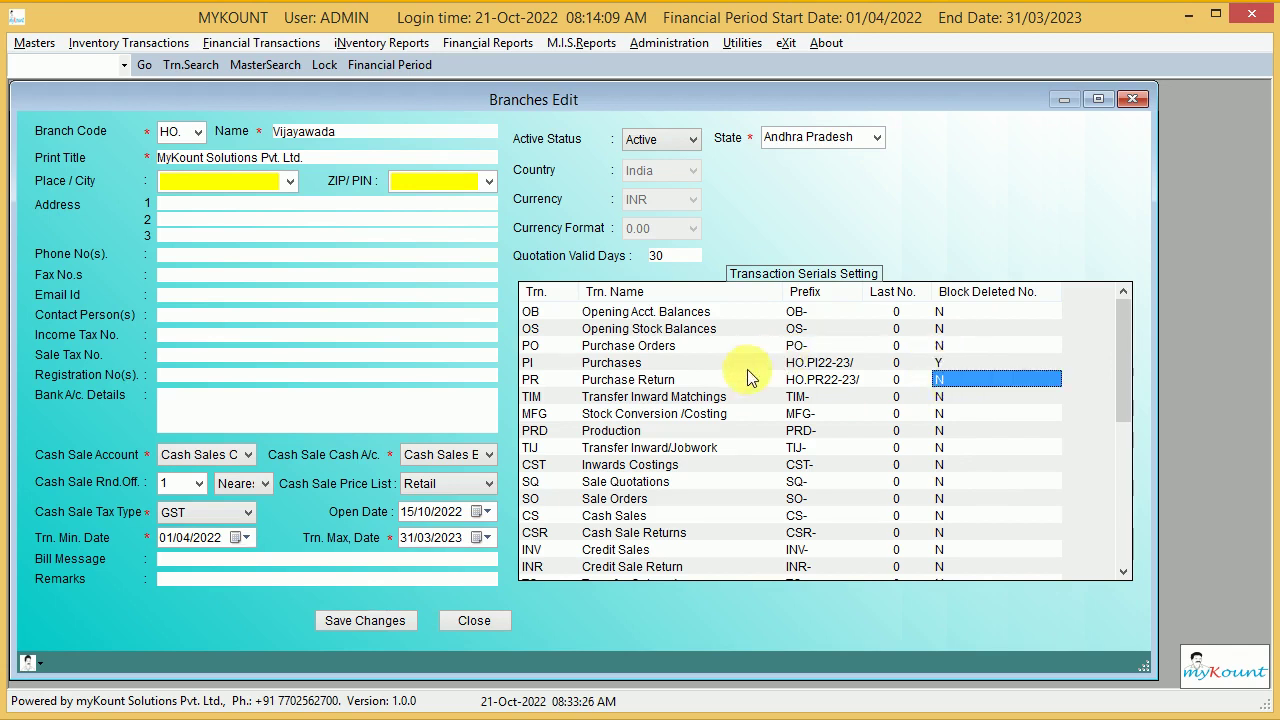
click(943, 362)
text(N)
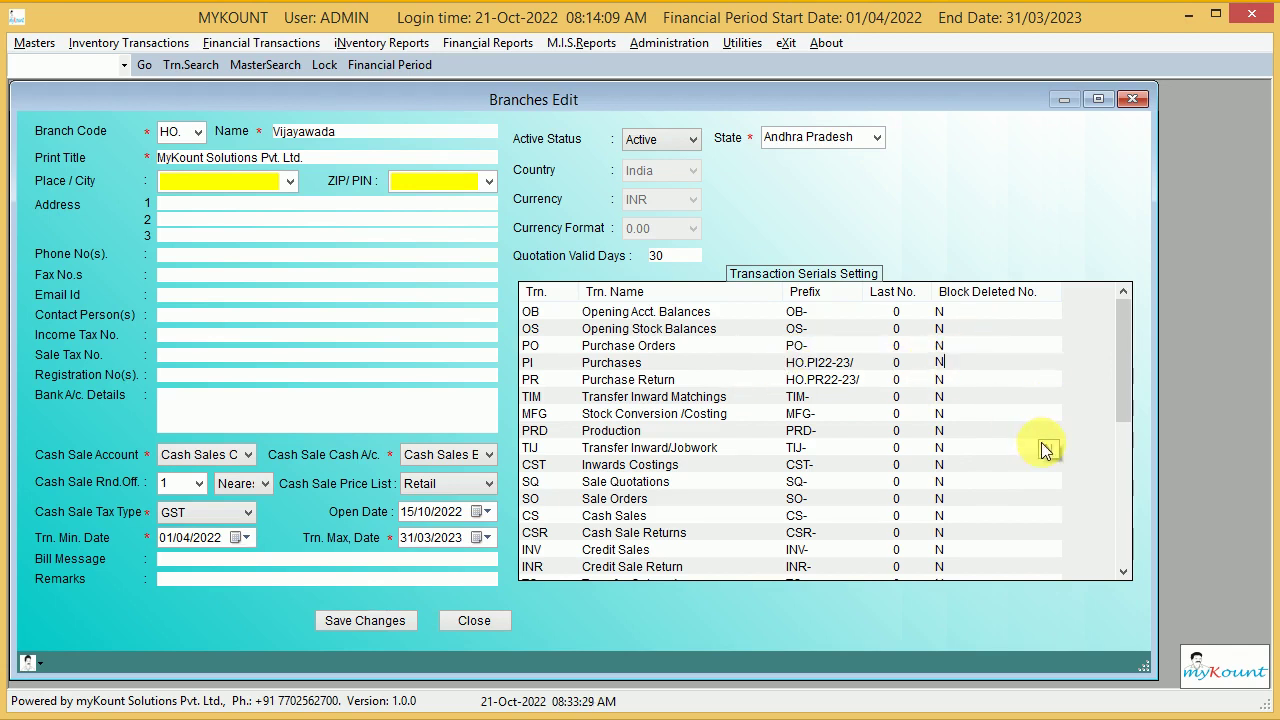
key(Down)
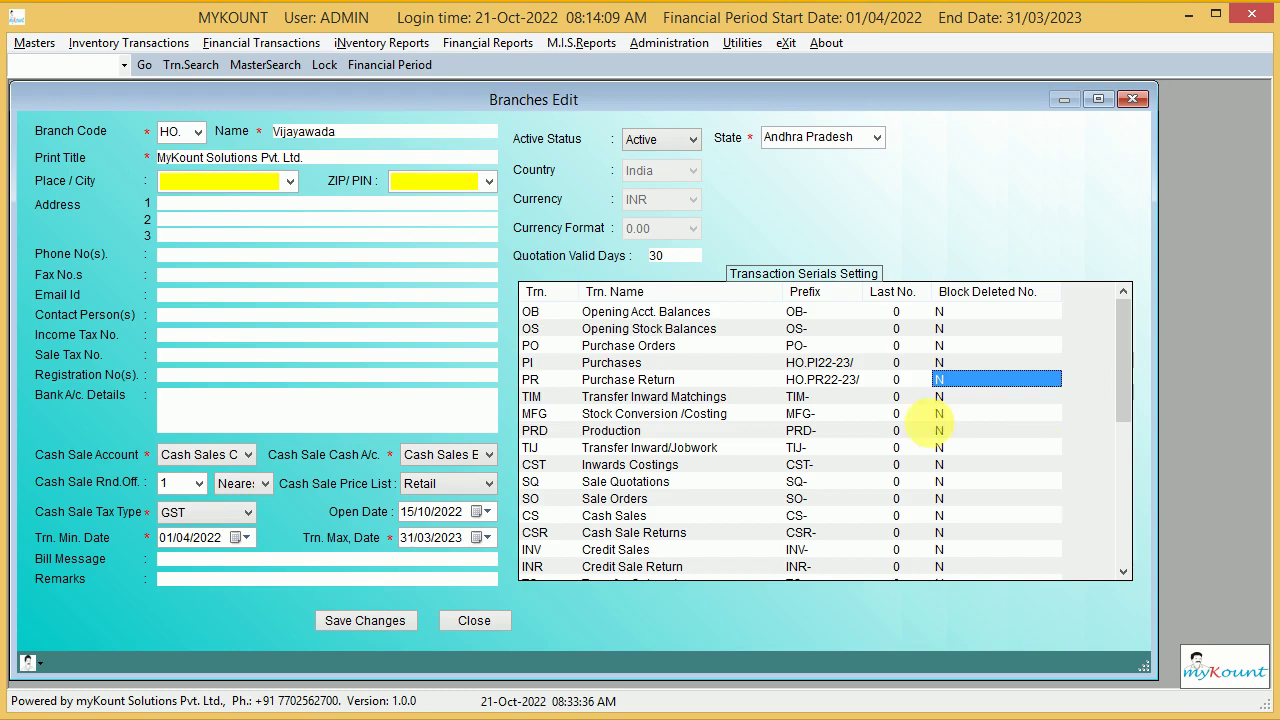
Enter 1000 as the last serial number for Purchases
click(978, 375)
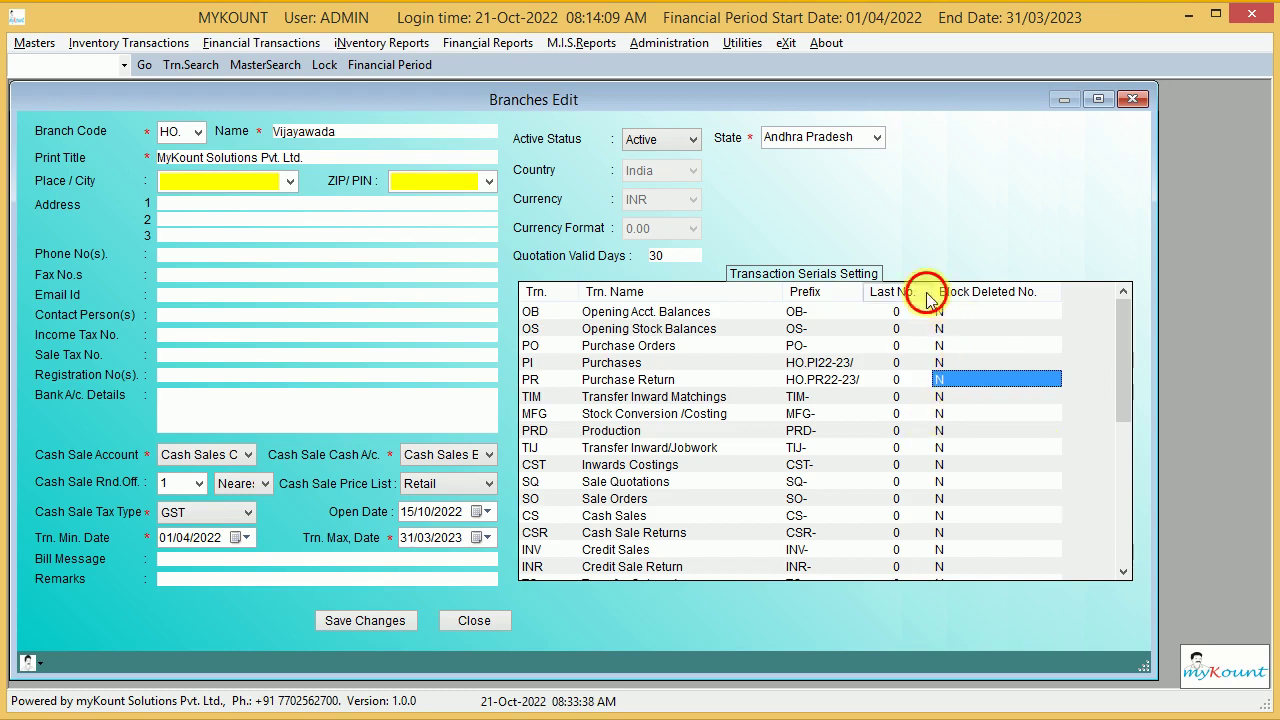
click(896, 363)
text(1000)
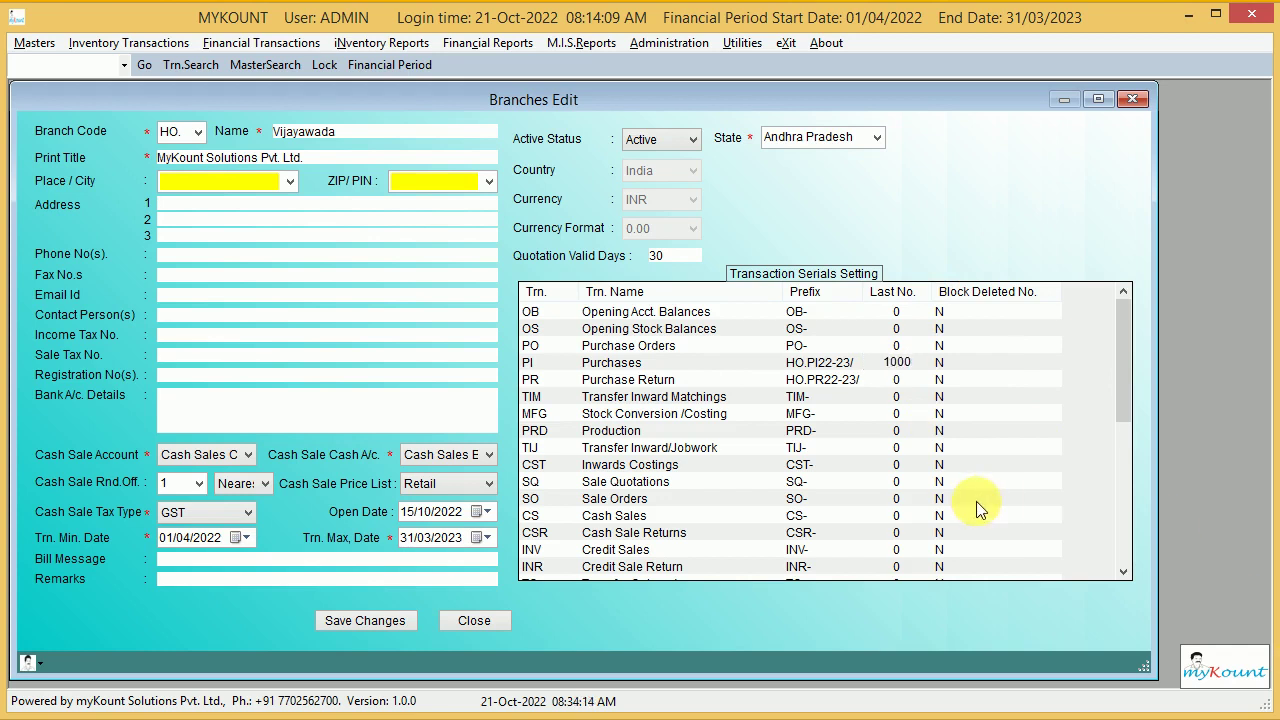
click(821, 383)
click(821, 363)
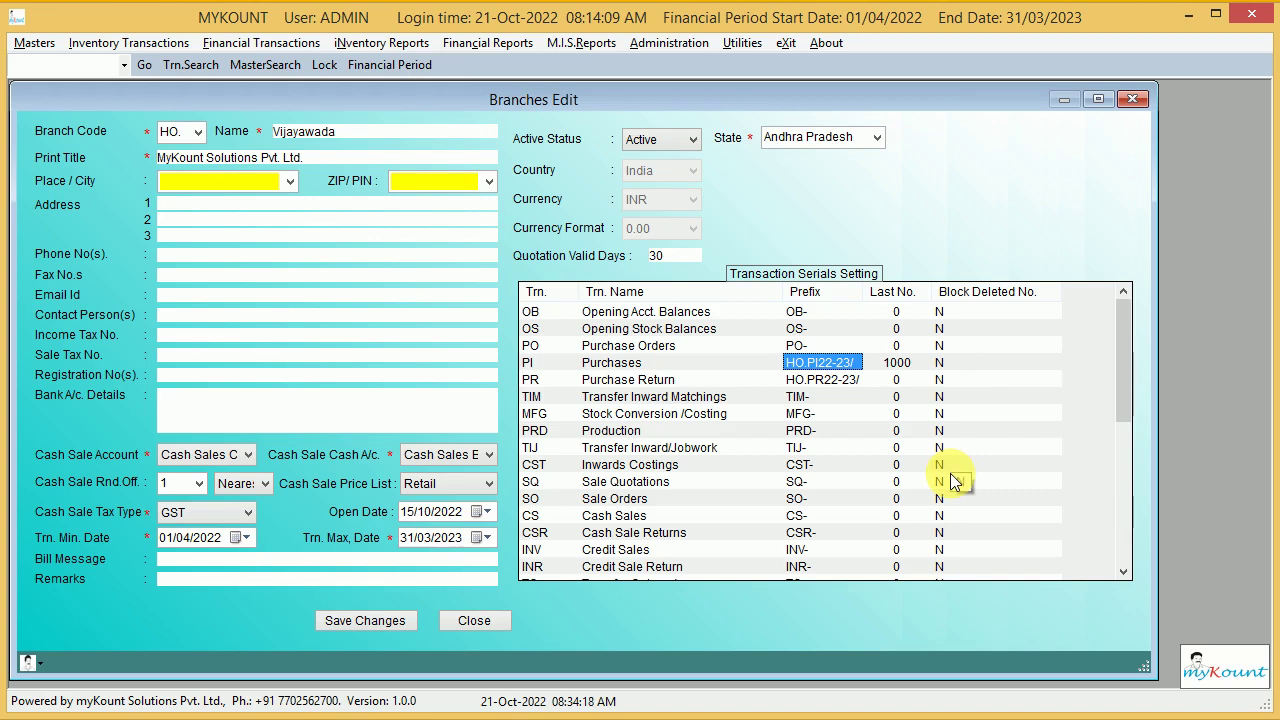
Change the Purchases last serial number to 99
click(903, 364)
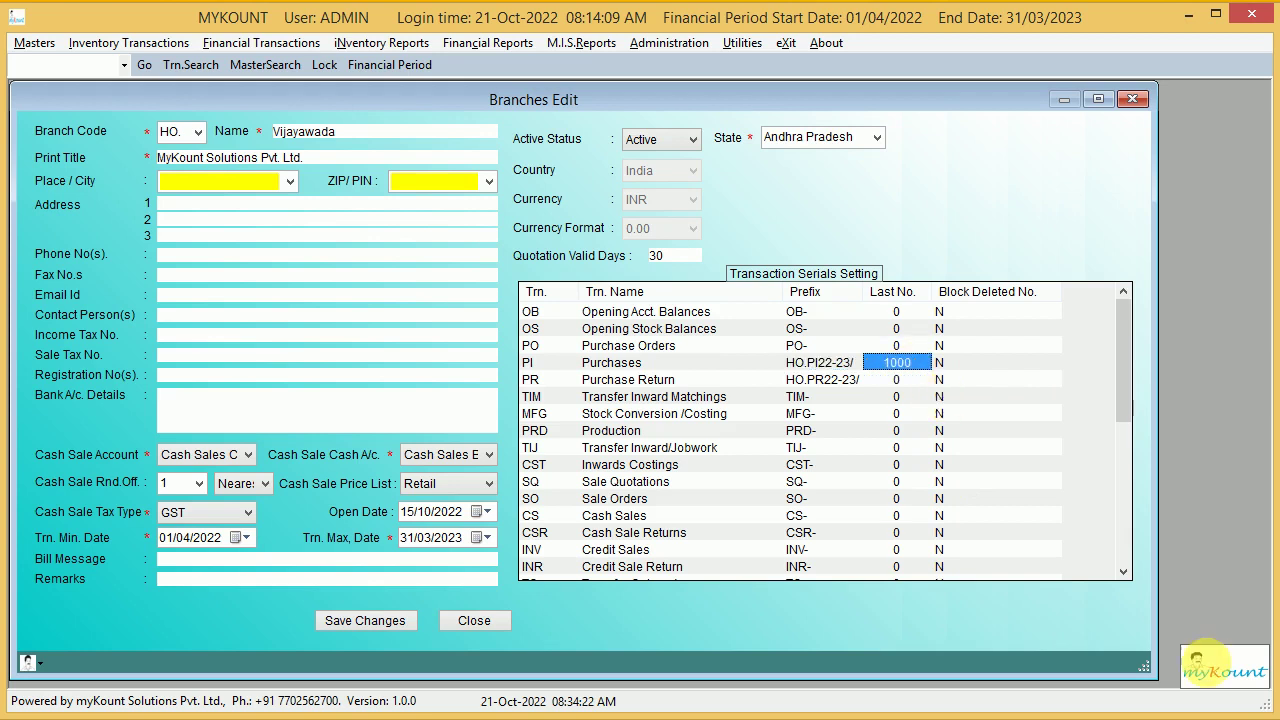
text(99)
key(Return)
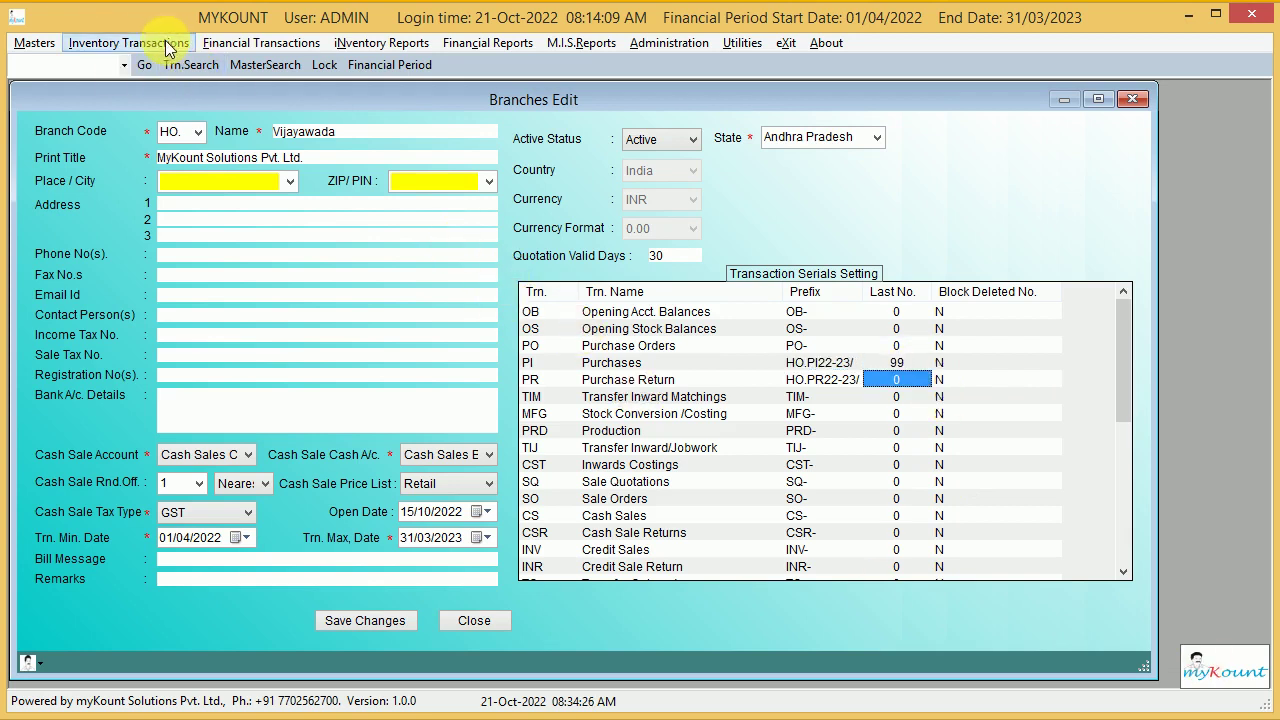
Set the last serial number for Purchases to 1000
click(907, 364)
text(000)
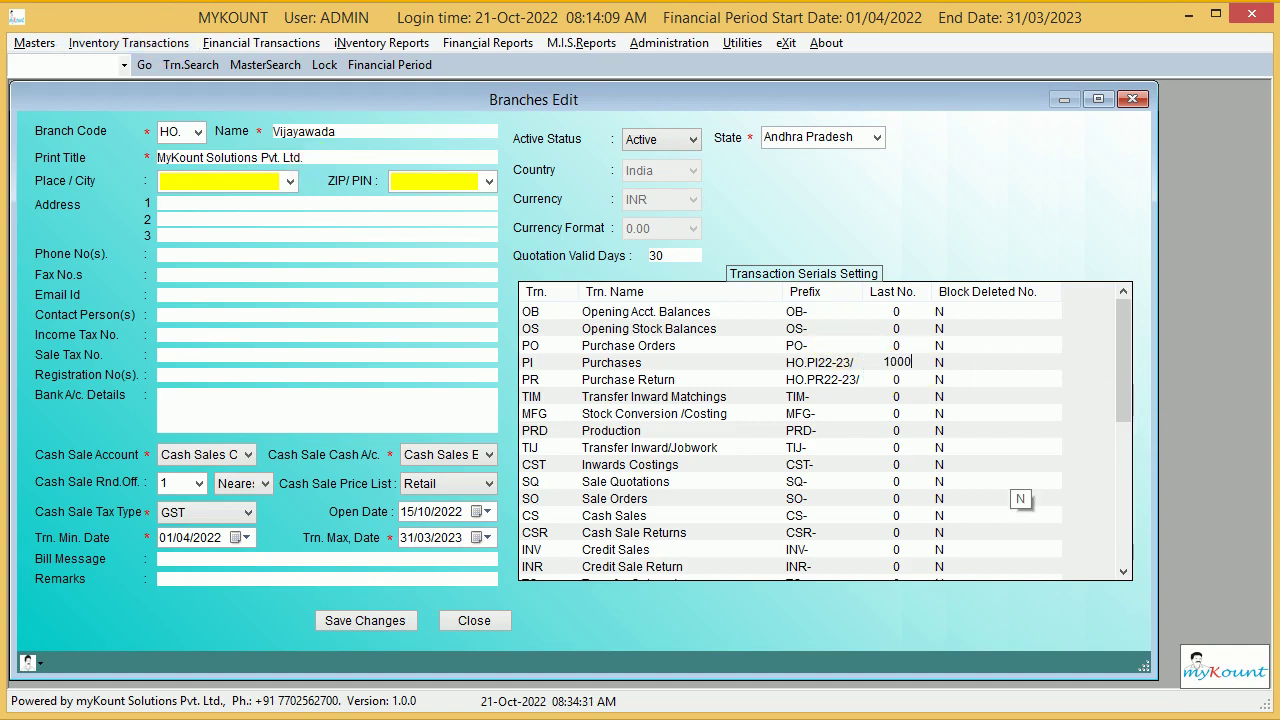
key(Down)
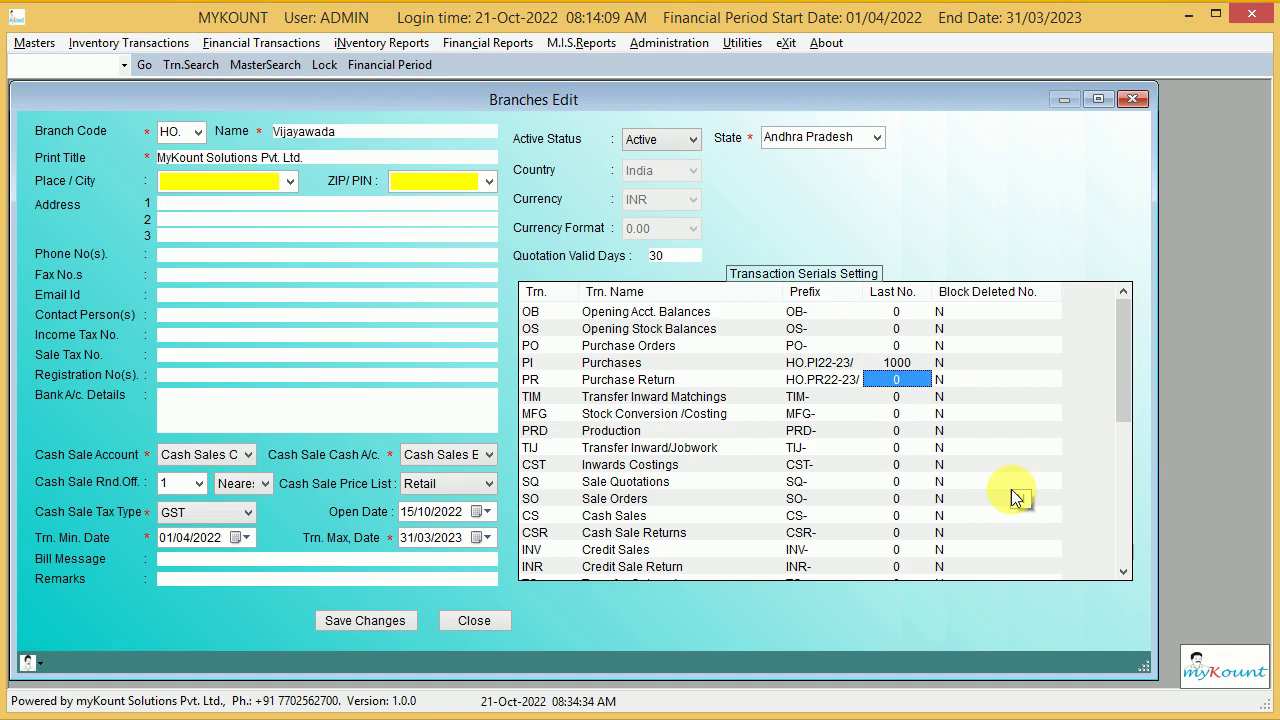
Set Block Deleted No. to Y for Purchase Return
click(958, 381)
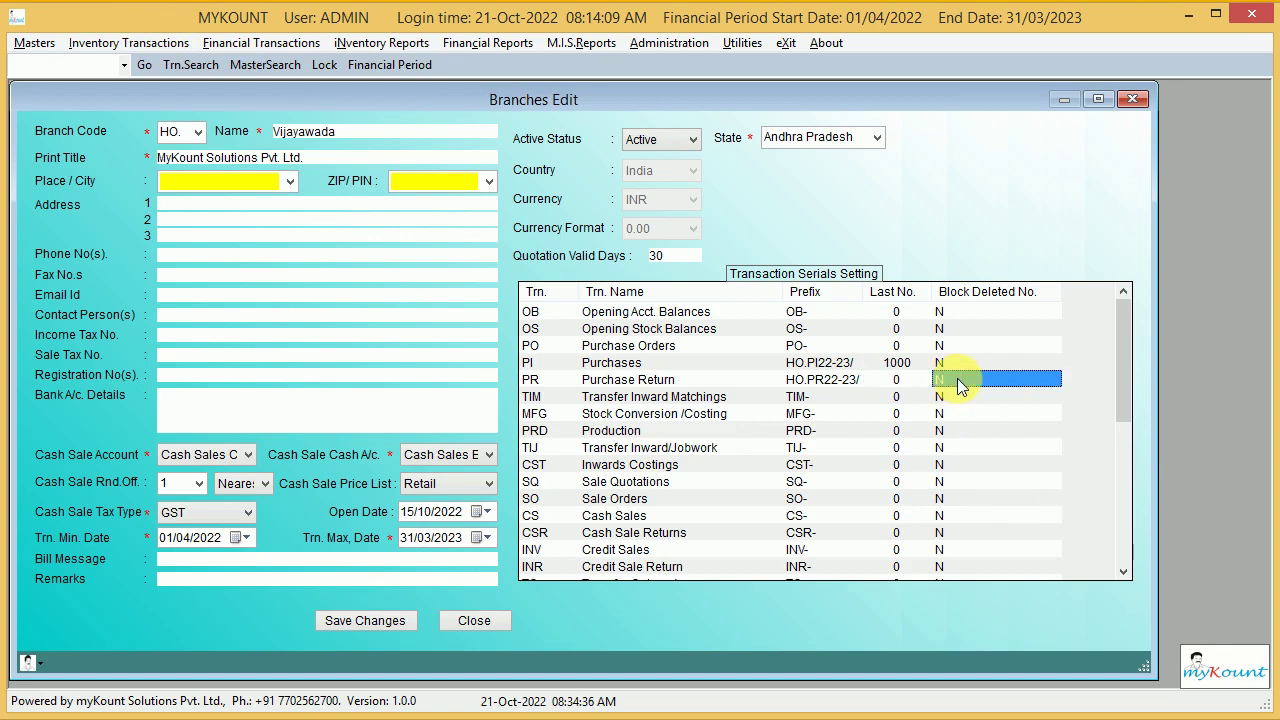
text(Y)
key(Down)
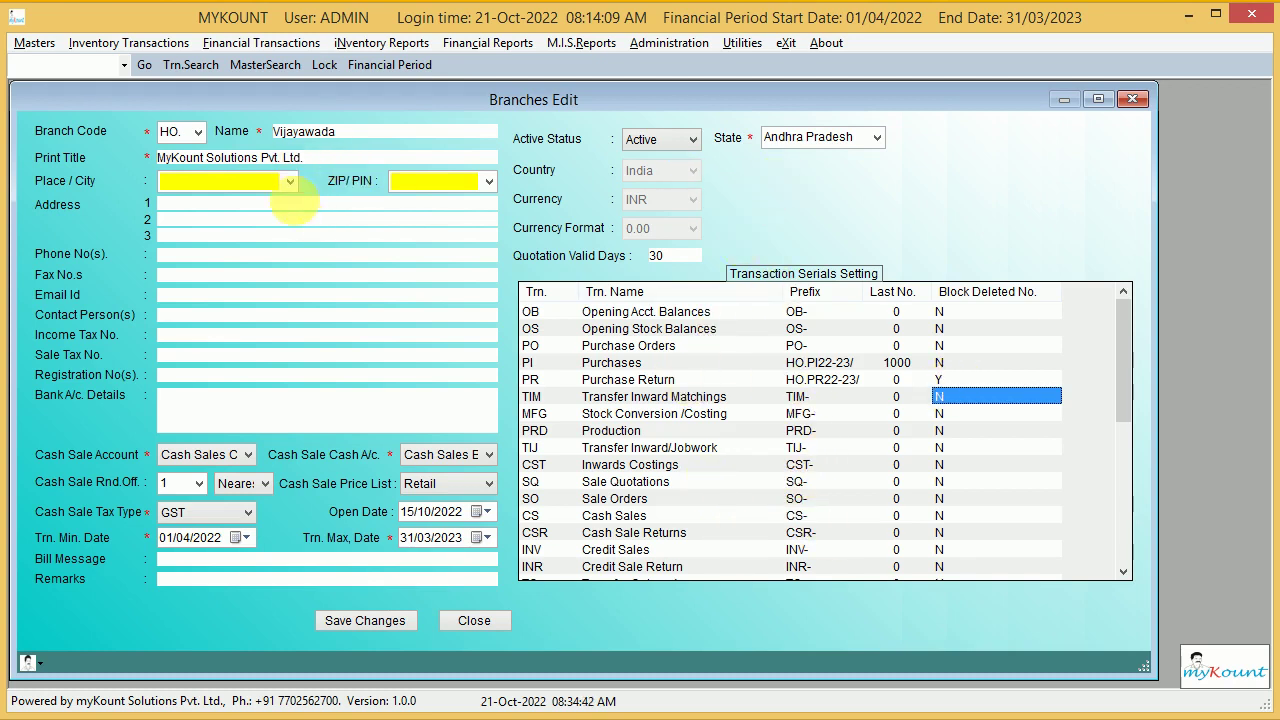
Save the HO branch changes, confirm the save, and close the Branches Edit window
click(362, 620)
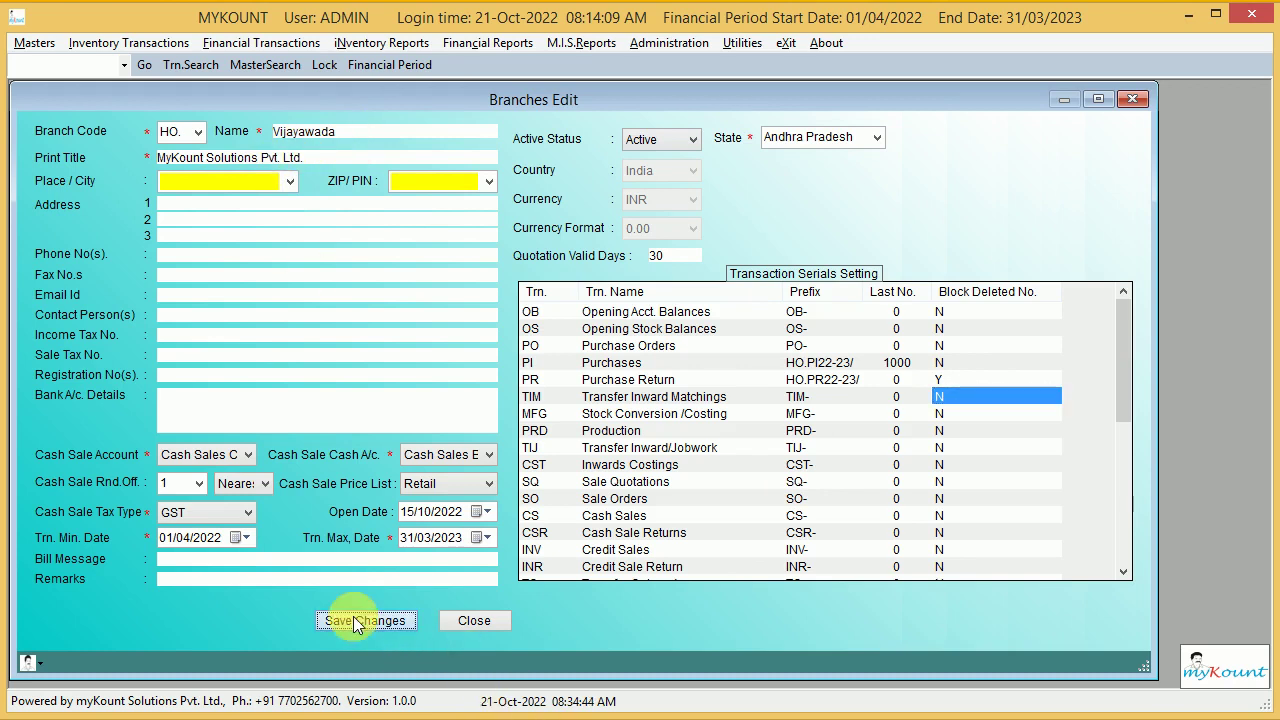
click(587, 455)
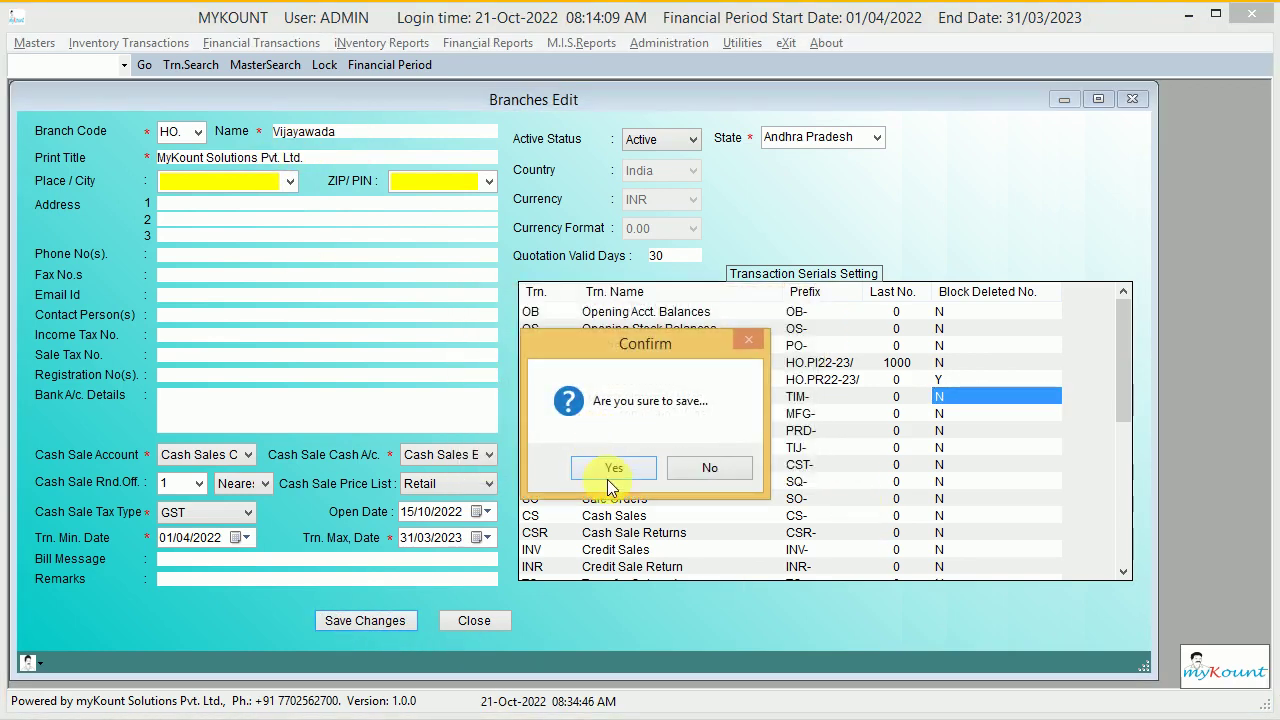
click(612, 470)
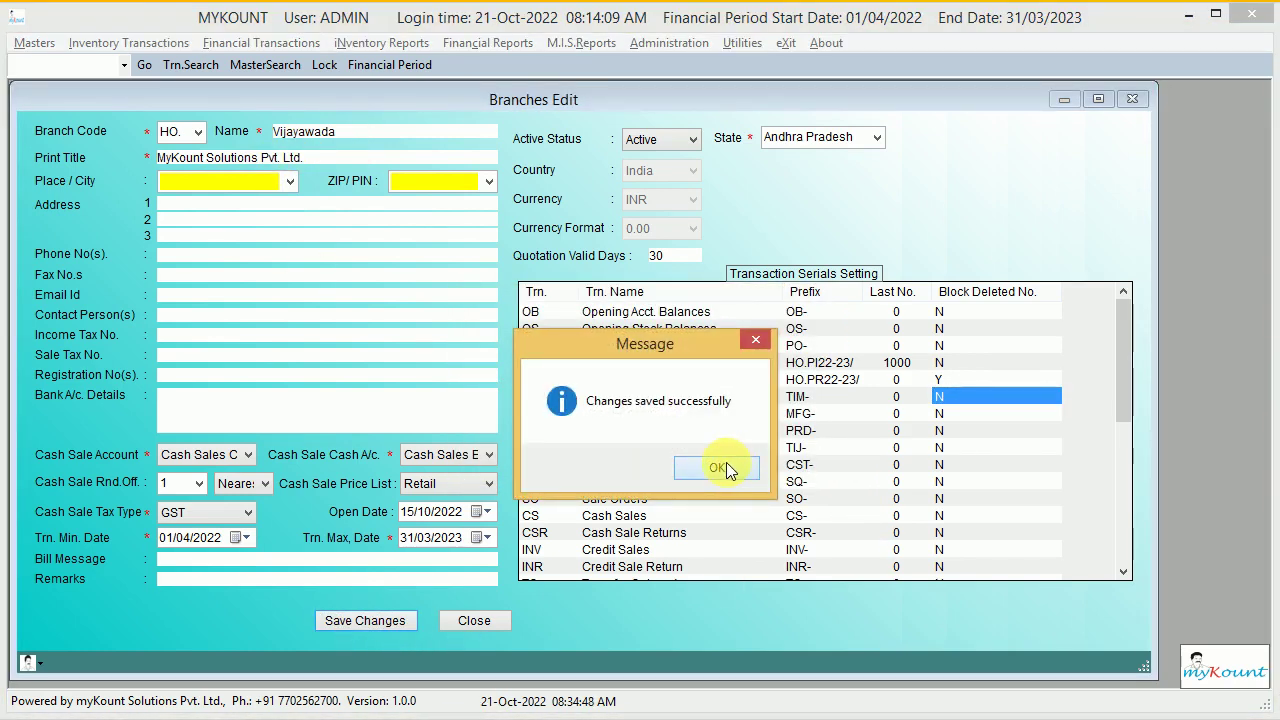
click(726, 462)
click(1130, 100)
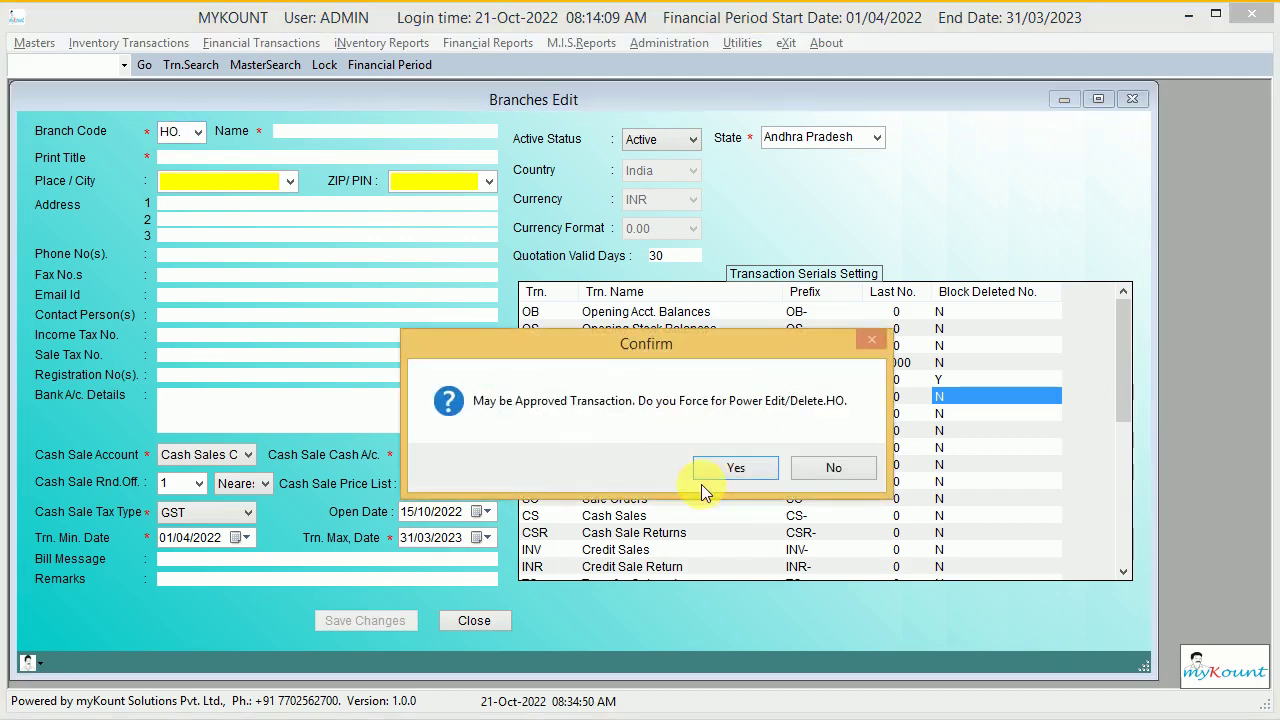
click(716, 470)
click(614, 467)
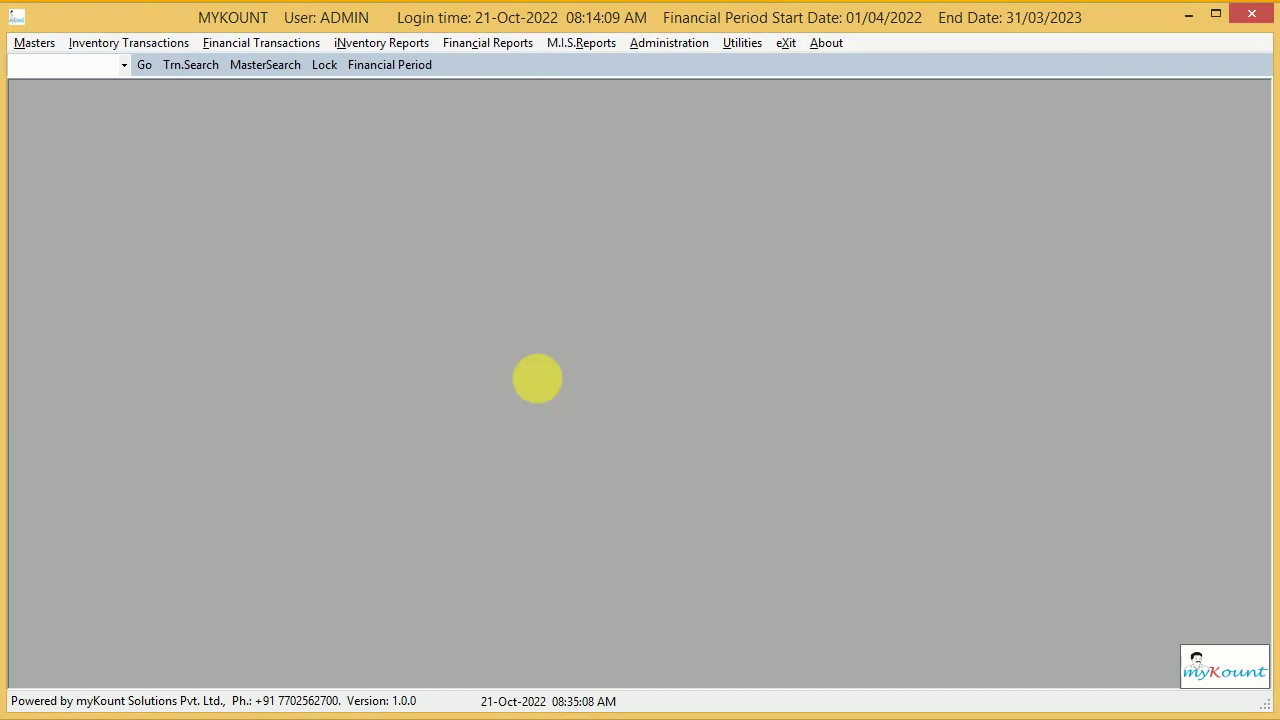
Check the list of financial periods and close it without selecting one
click(393, 66)
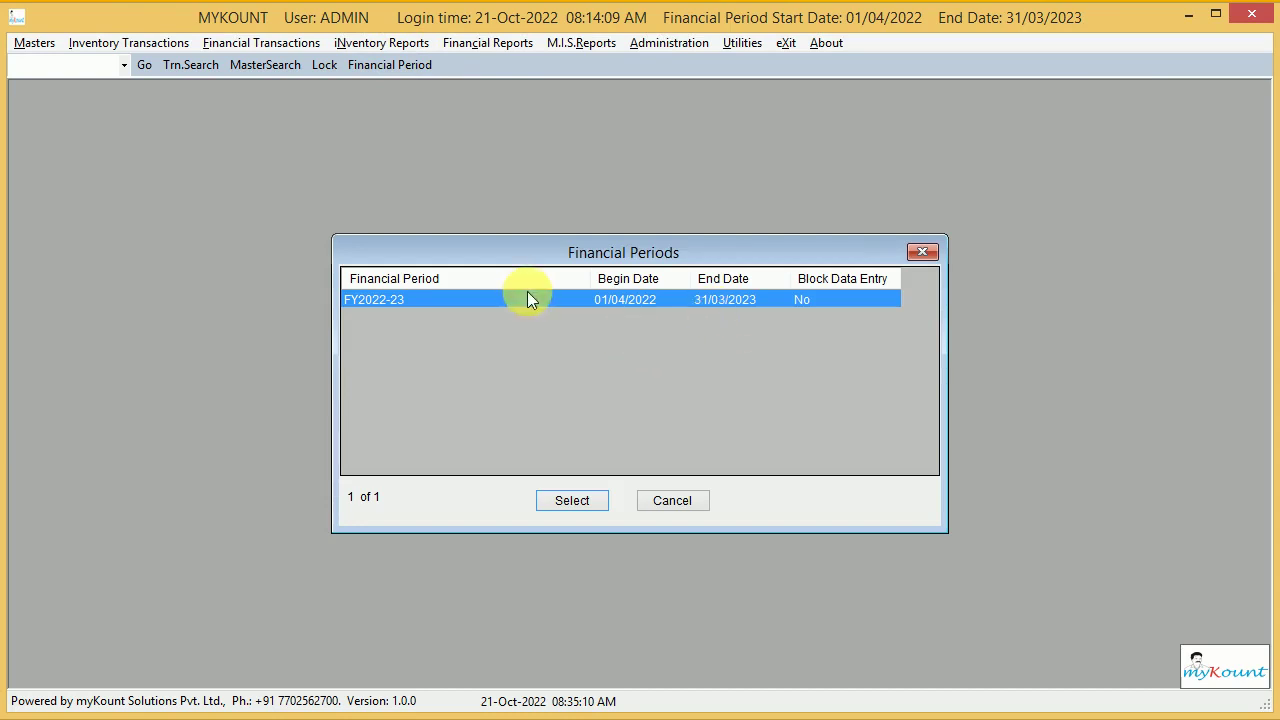
click(920, 252)
Start adding a new branch and acknowledge the alert about transaction serial numbers
click(34, 45)
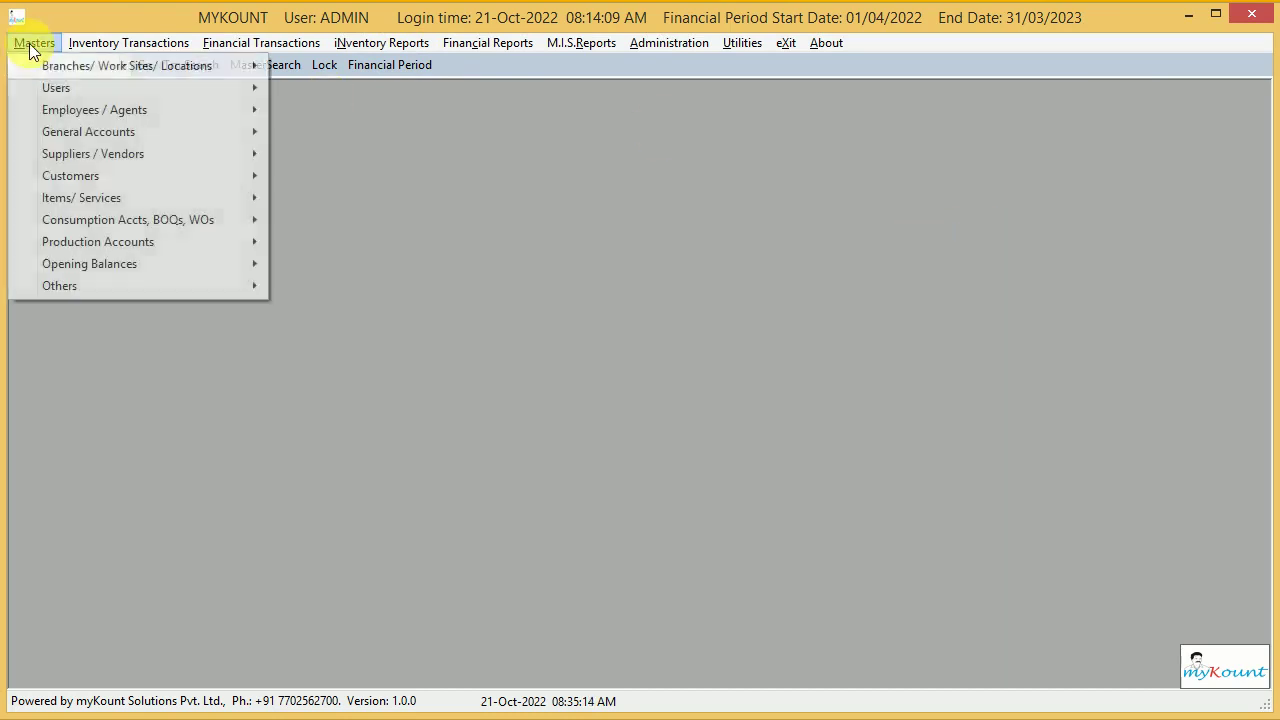
mouse_move(65, 72)
mouse_move(323, 64)
click(582, 64)
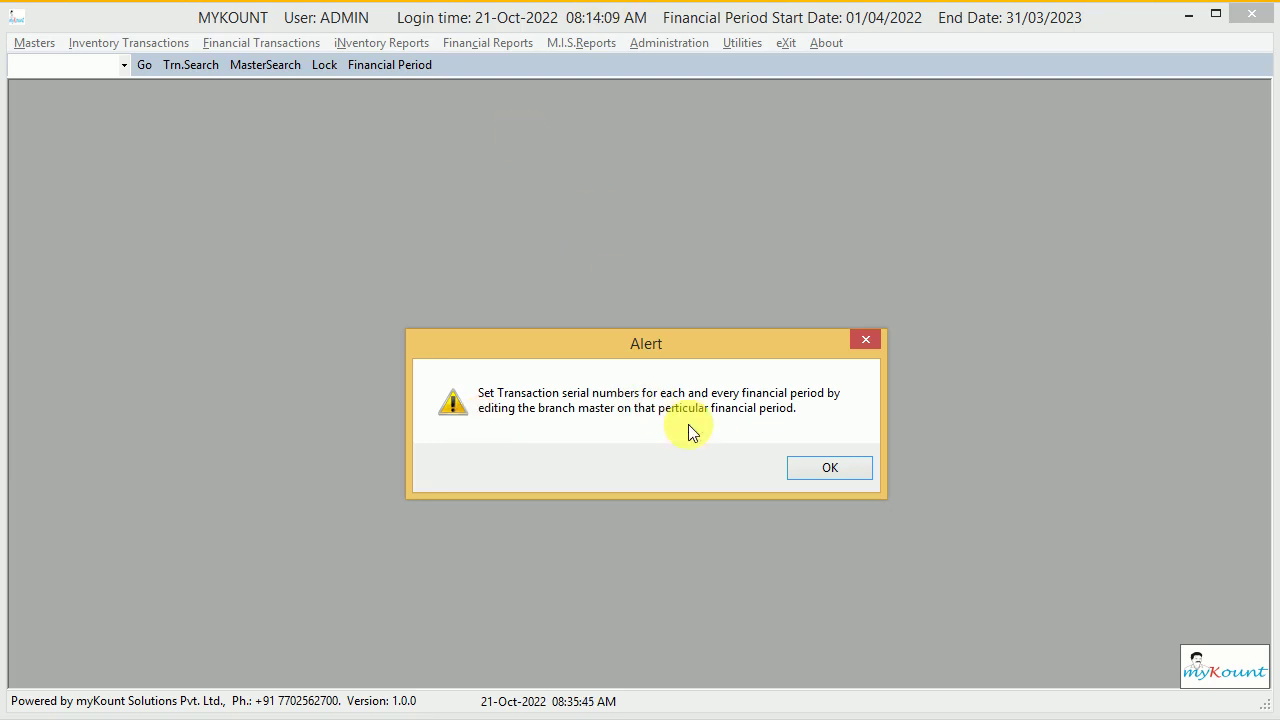
click(830, 468)
Enter branch code MUM, name MUMBAI and print title MYKOUNT SOLUTIONS PVT LTD for the new branch
text(MUM)
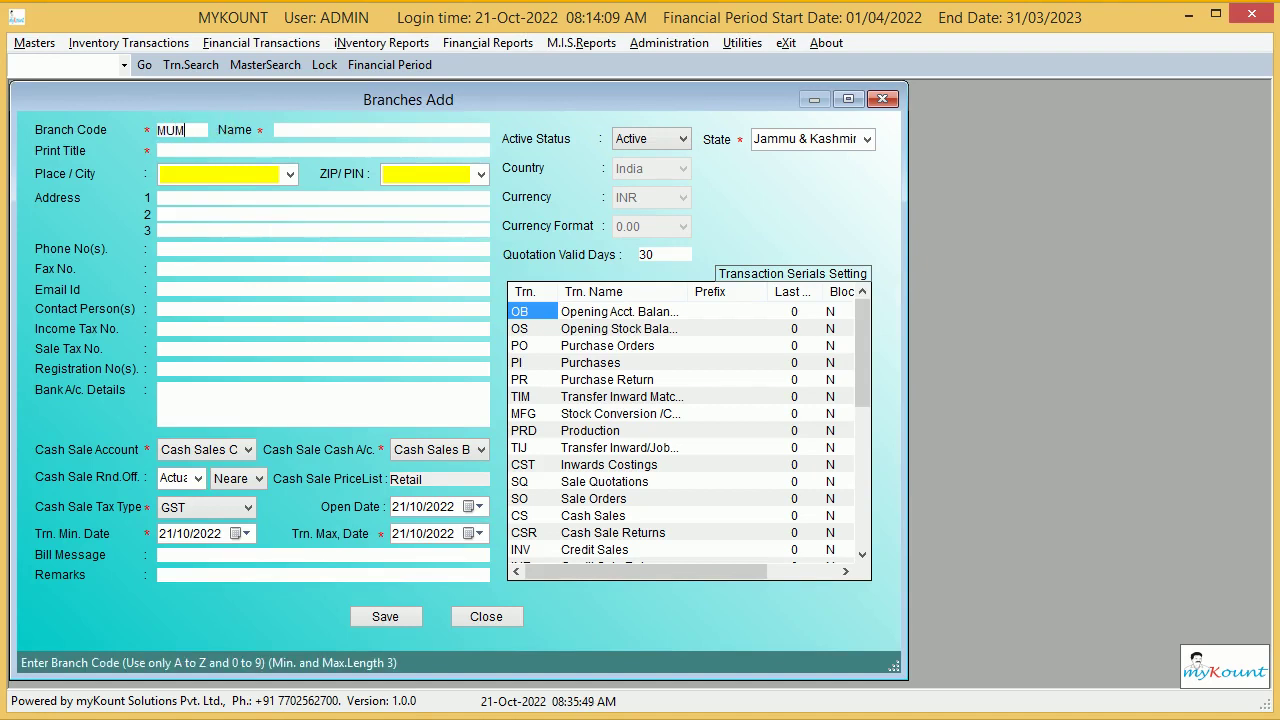
key(Tab)
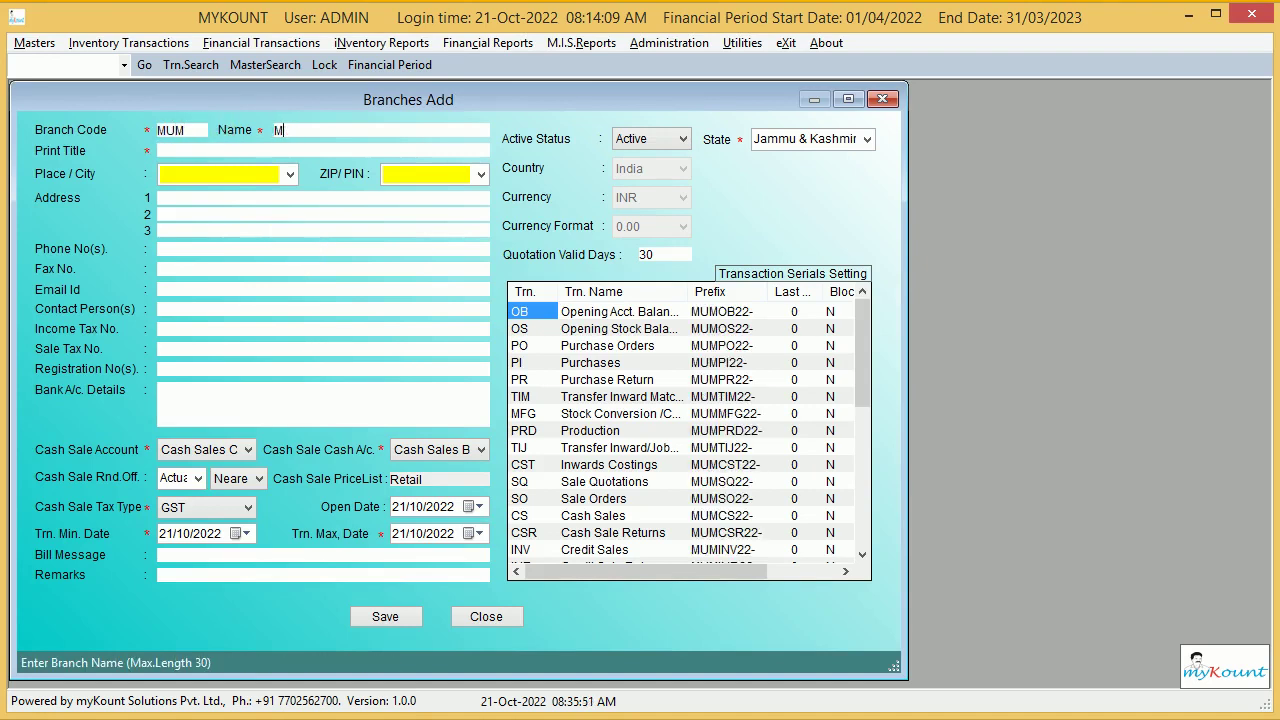
key(BackSpace)
key(Tab)
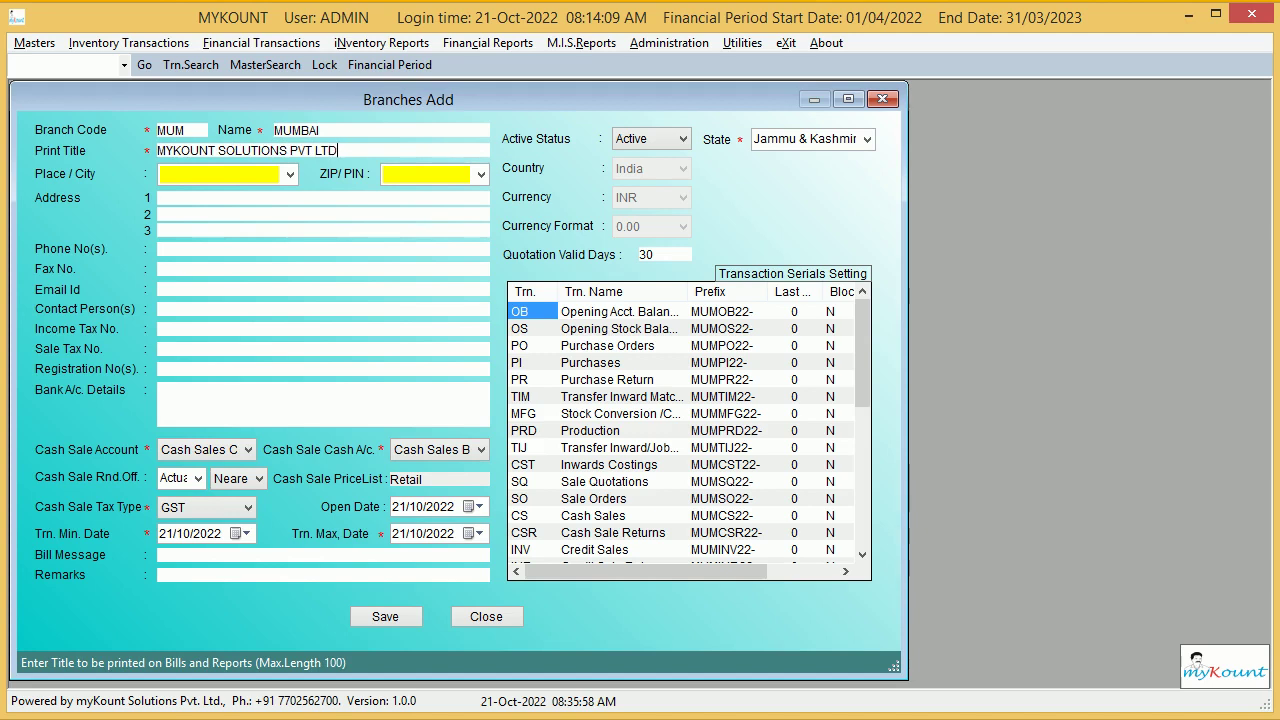
key(Tab)
key(Tab)
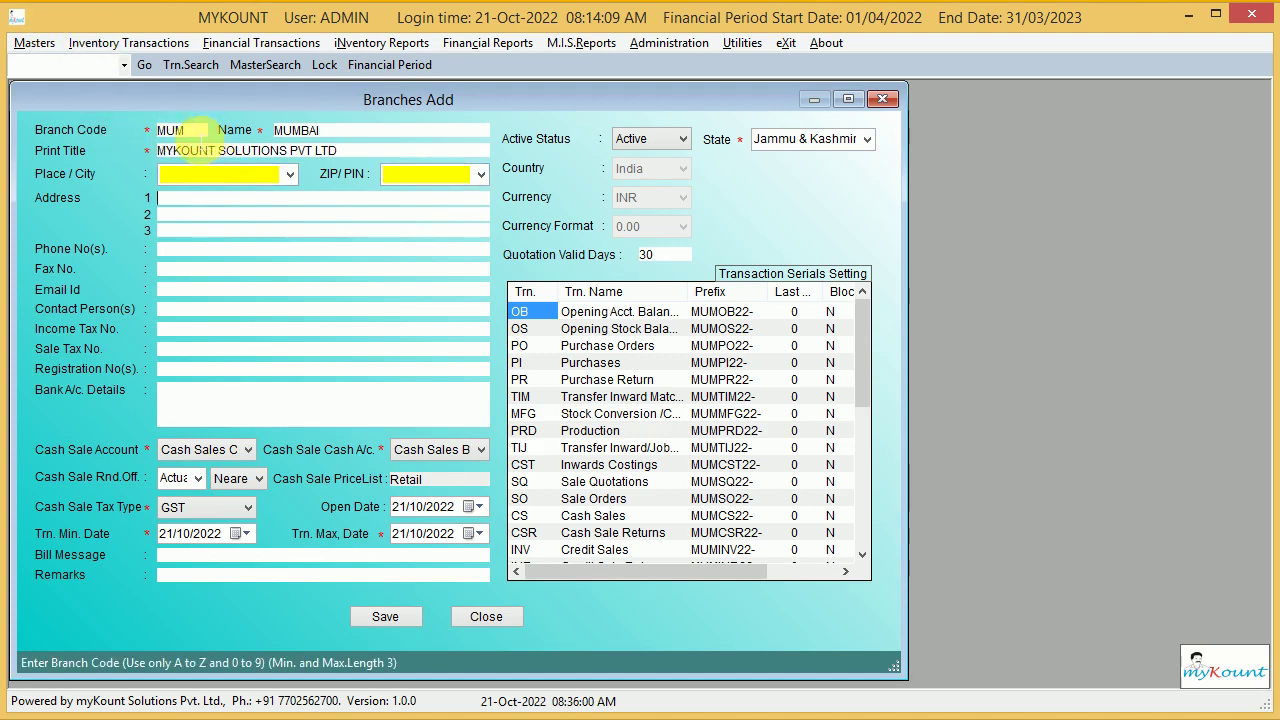
Widen the Branches Add window and its transaction serials columns, and review the new branch's serial prefixes
click(722, 345)
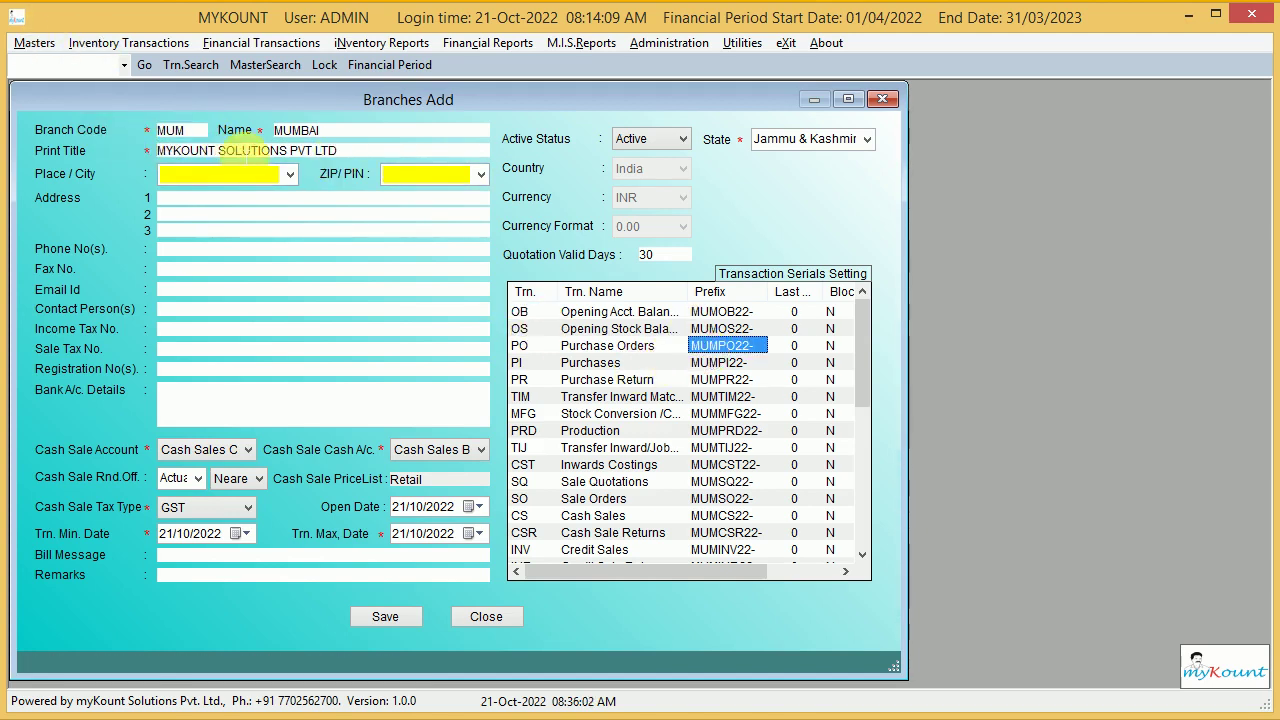
drag(786, 292, 797, 292)
drag(907, 278, 1099, 315)
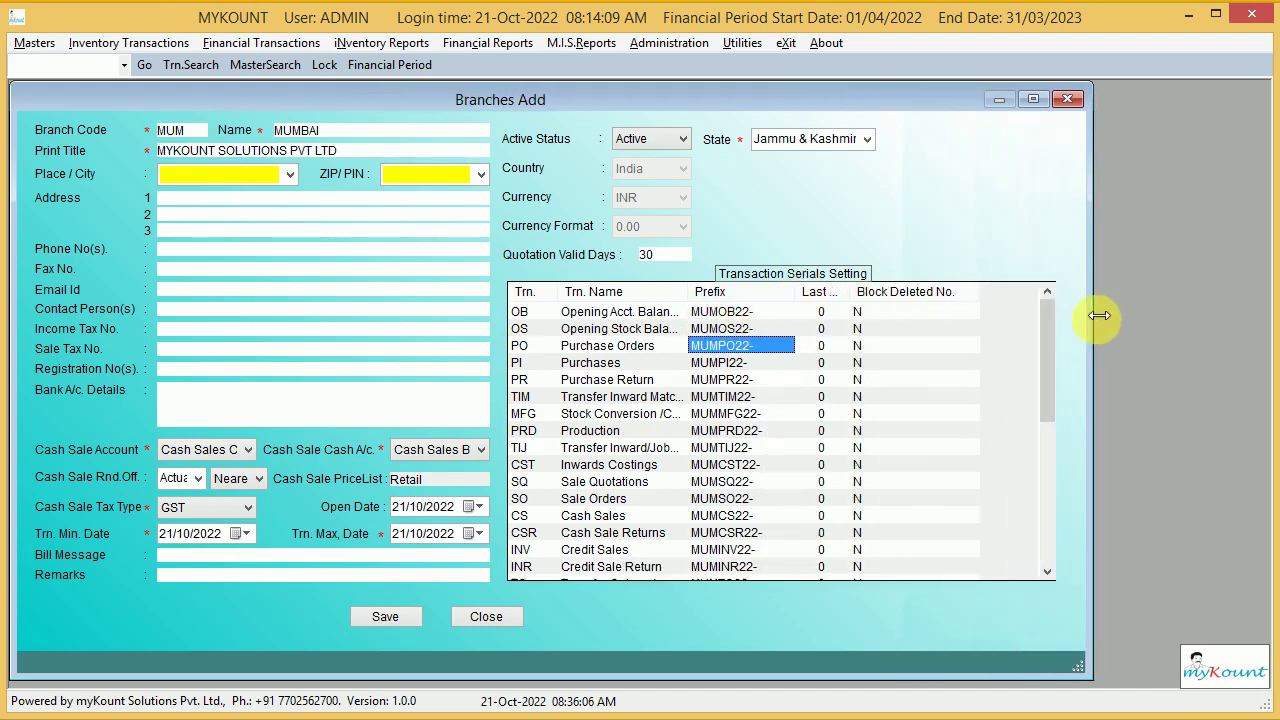
drag(847, 292, 928, 293)
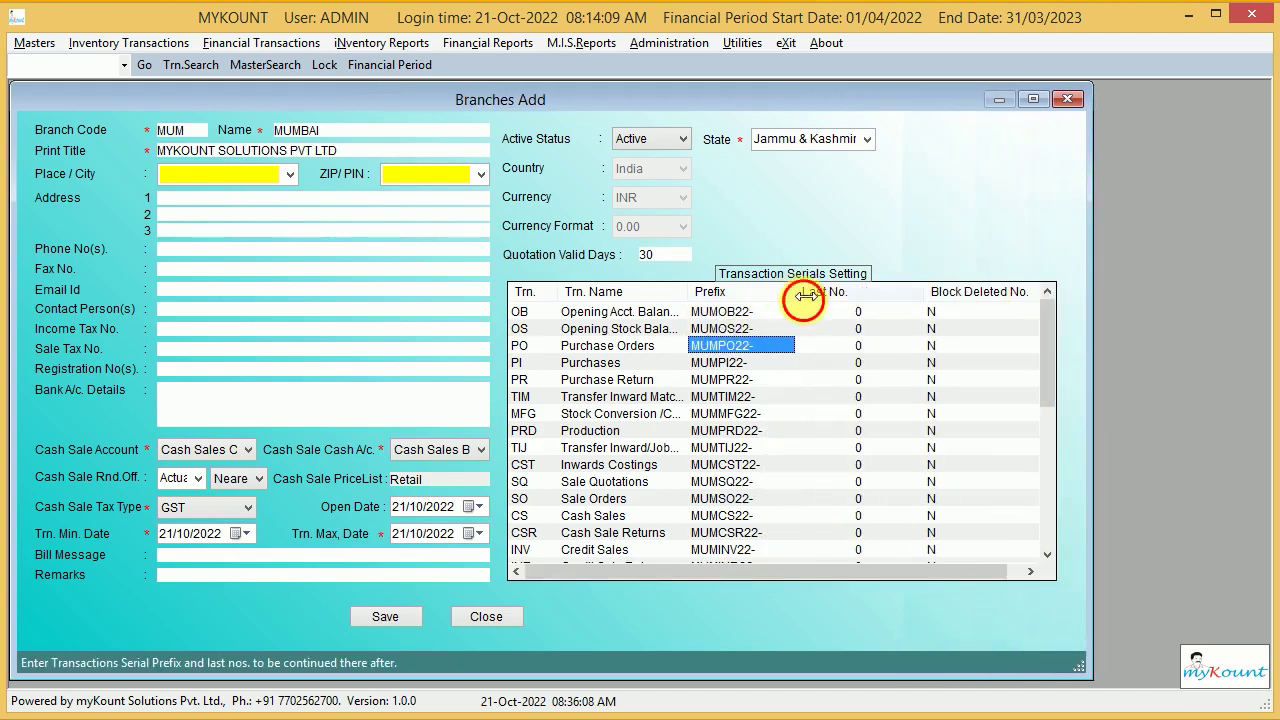
drag(804, 294, 785, 312)
click(812, 432)
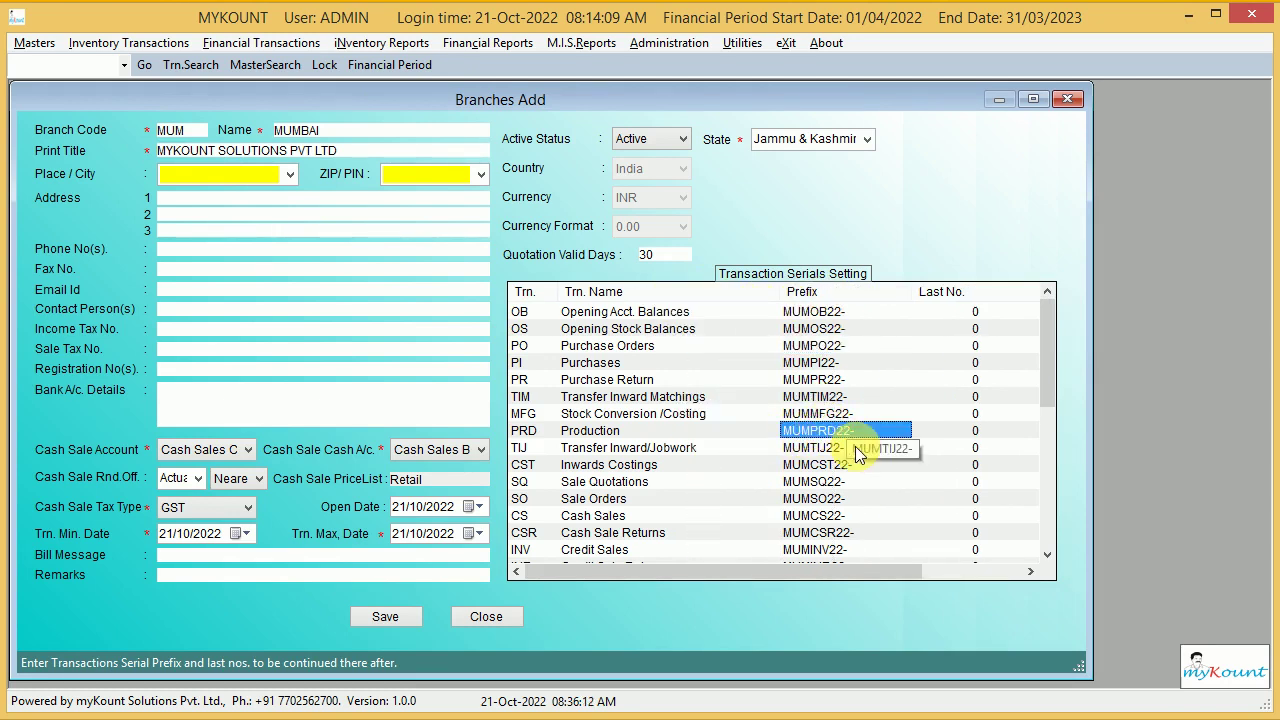
scroll(855, 446, down, 5)
scroll(855, 446, up, 5)
drag(848, 571, 802, 403)
Set the new Mumbai branch's state to Maharashtra
click(868, 141)
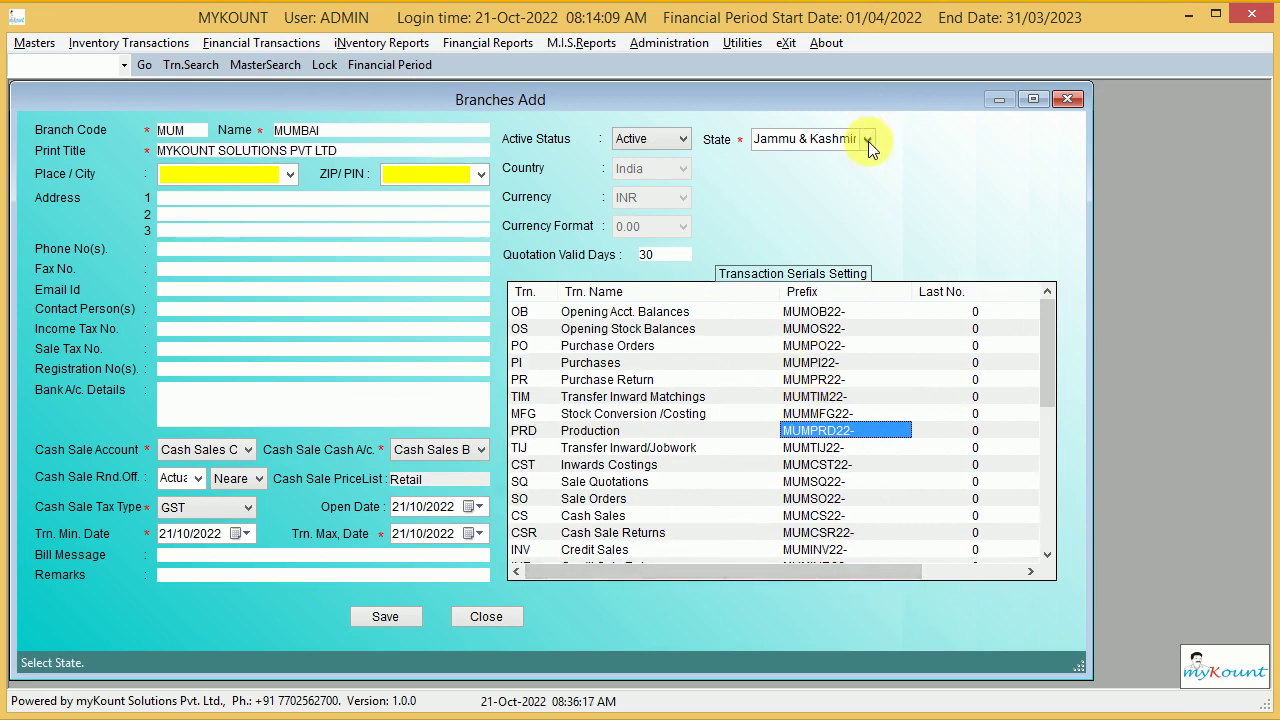
text(MHA)
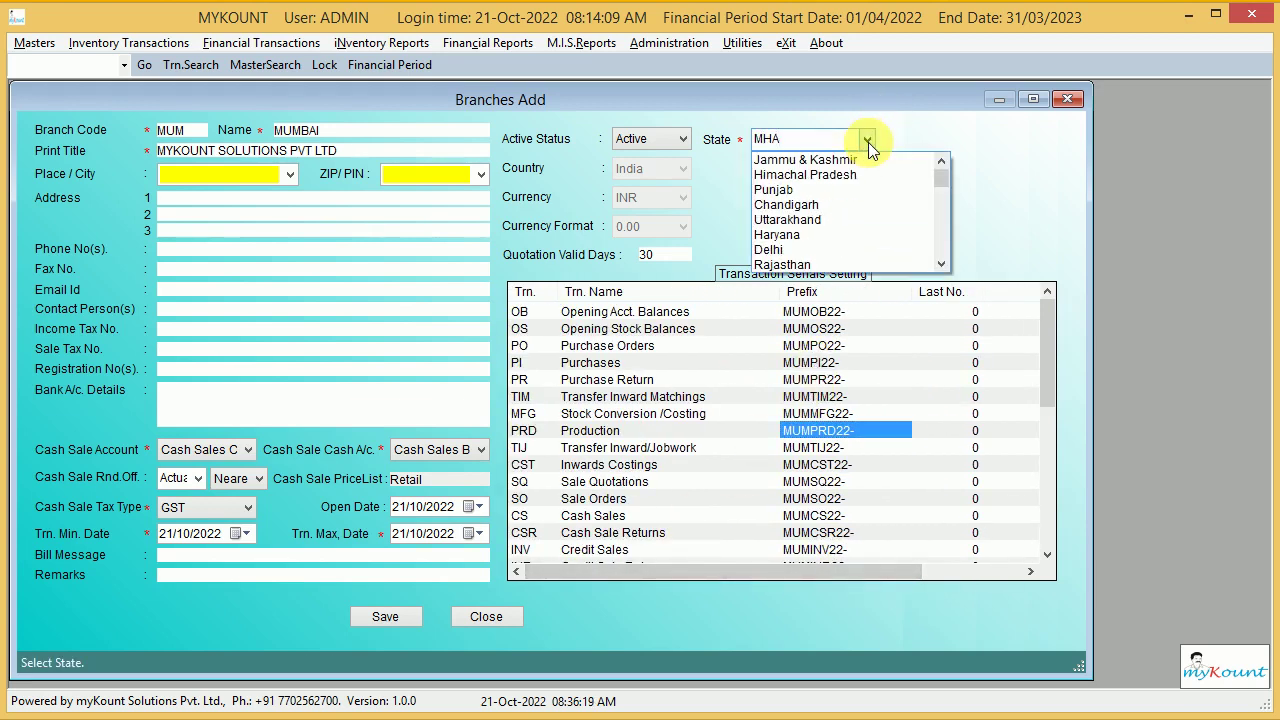
key(BackSpace)
key(BackSpace)
key(BackSpace)
text(Mah)
key(Return)
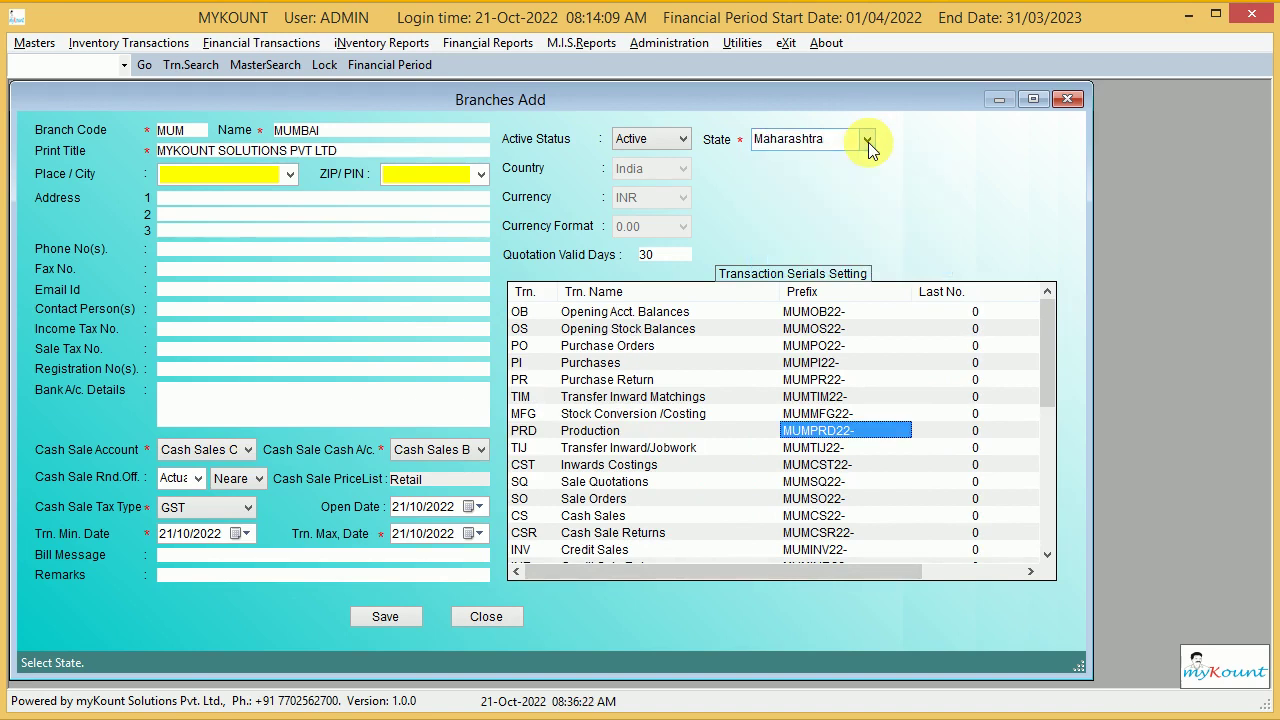
Save the new Mumbai branch, acknowledge the message and close the Branches Add window
click(383, 614)
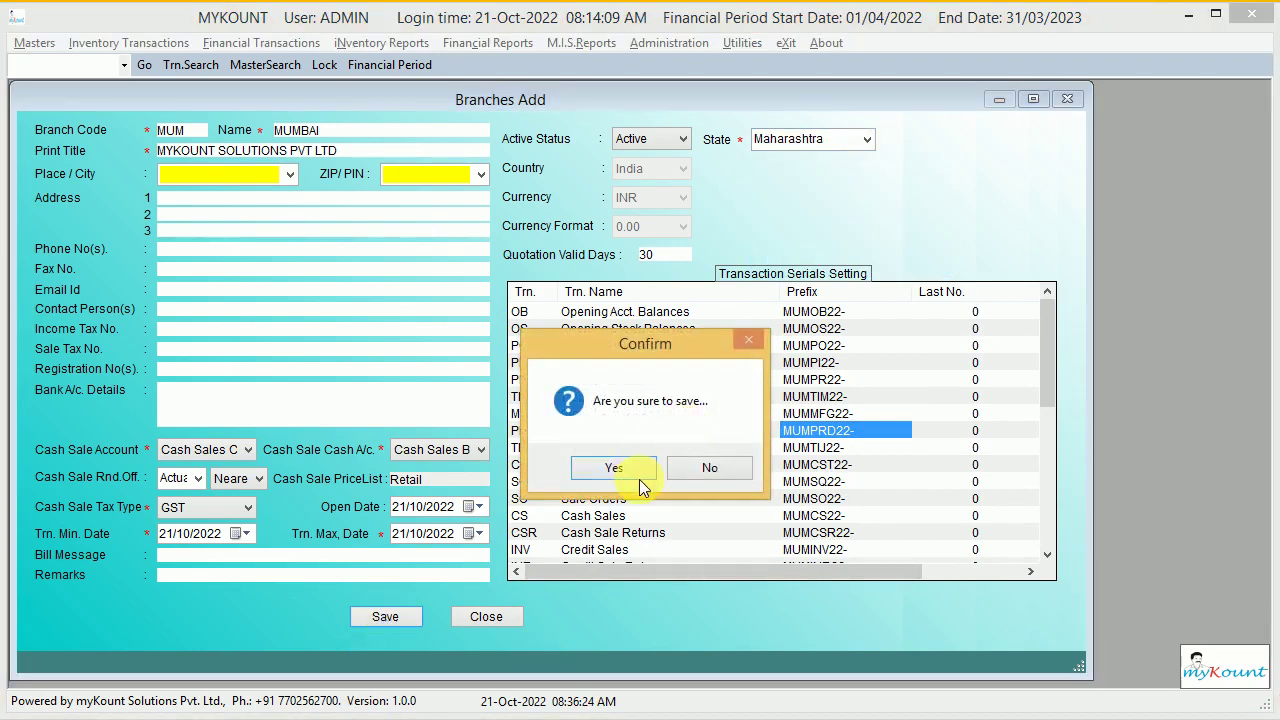
click(640, 481)
drag(734, 350, 642, 337)
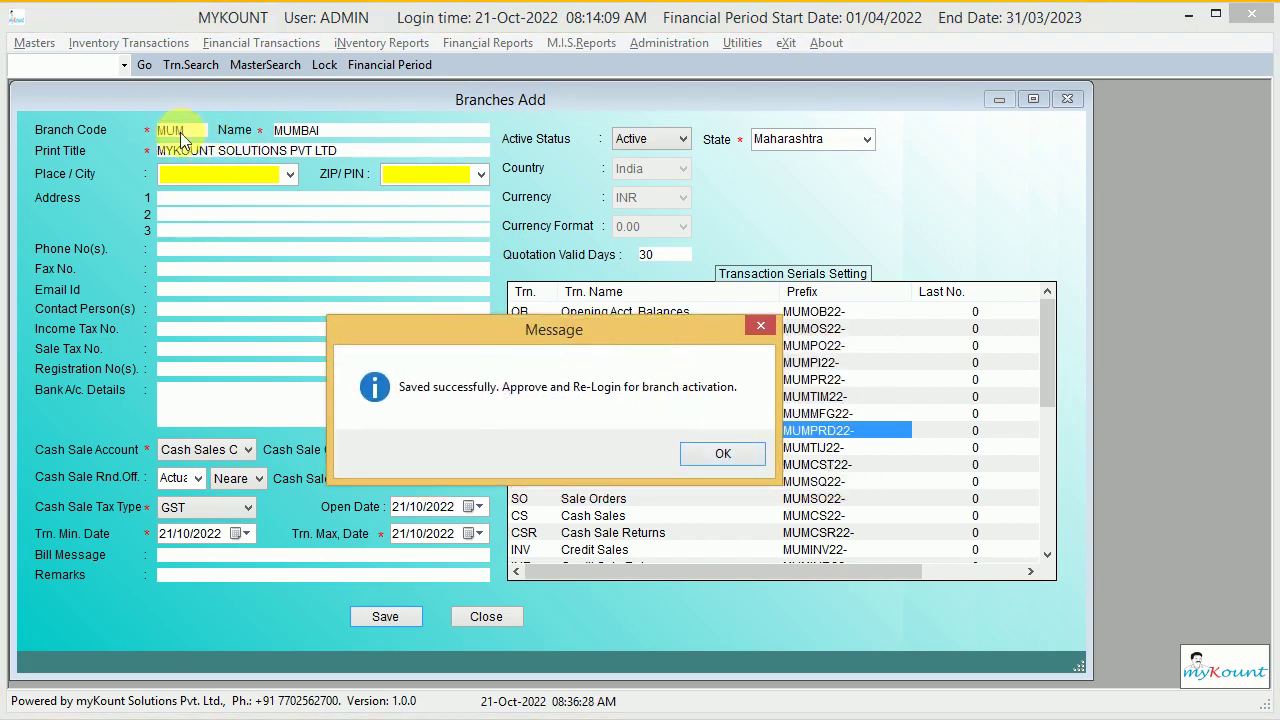
click(734, 452)
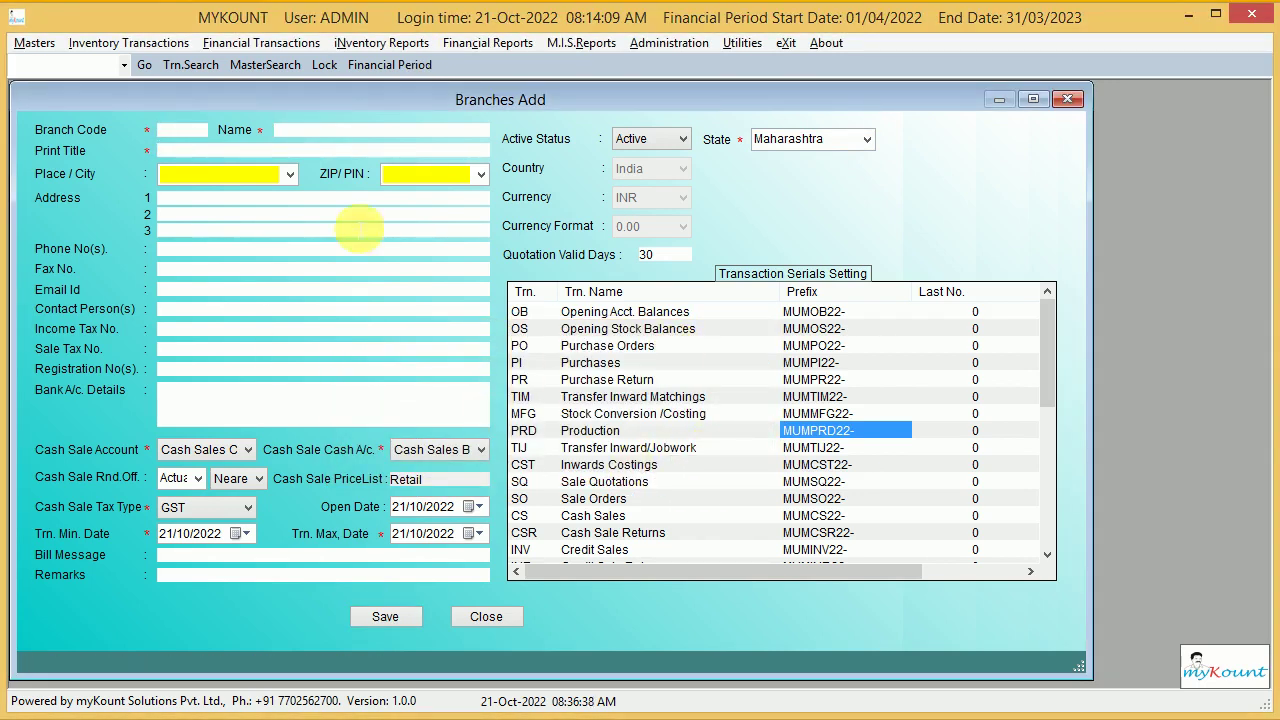
click(1068, 104)
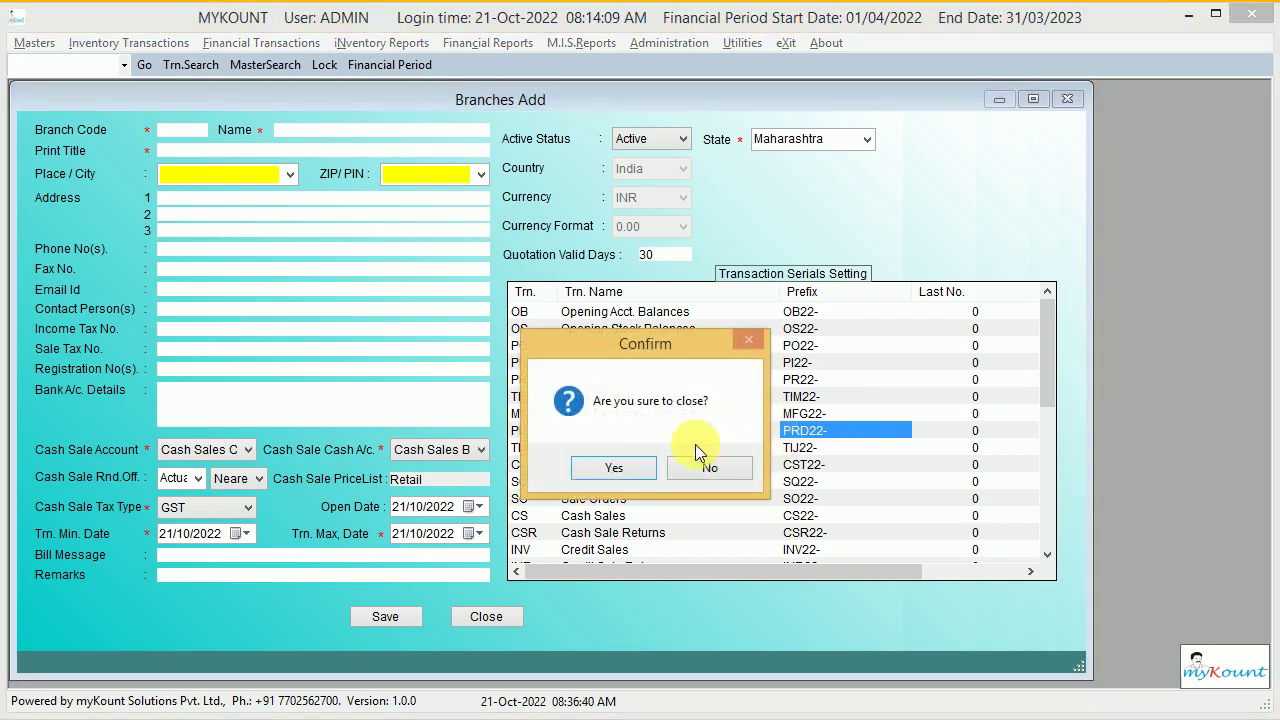
click(618, 463)
Approve the pending MUM branch in Branches Approve and close the approval window
click(28, 45)
mouse_move(150, 66)
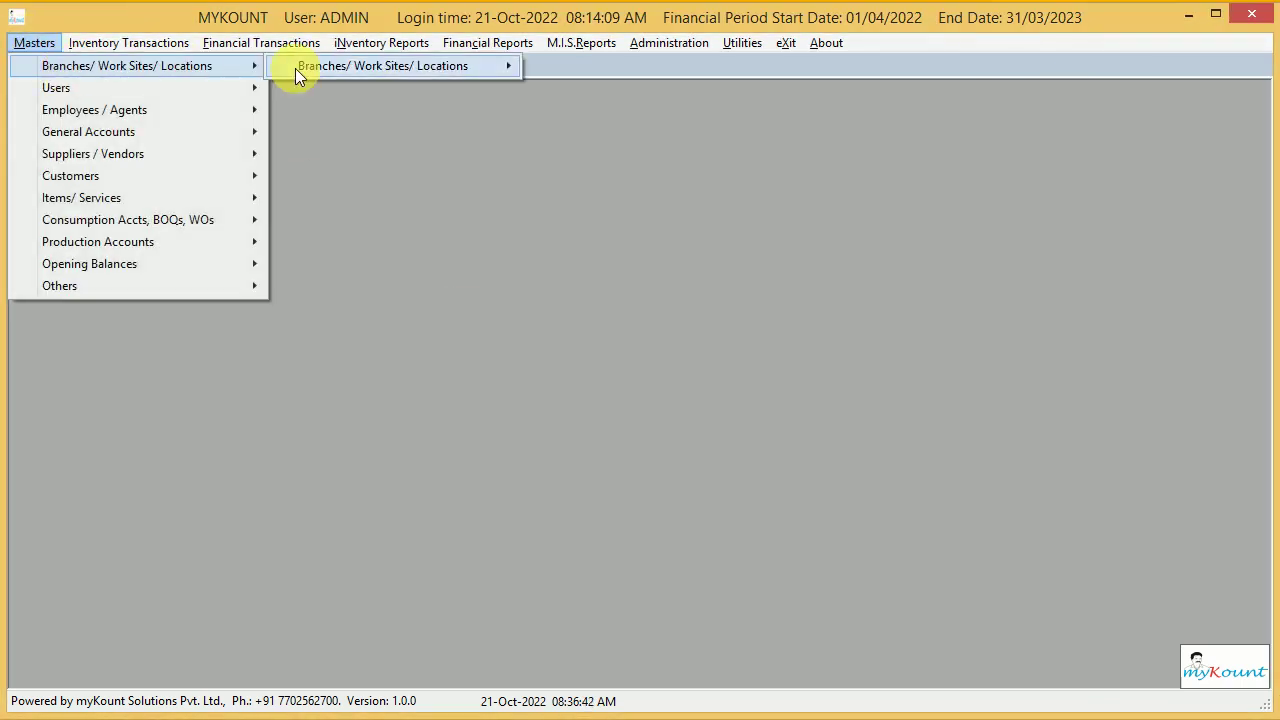
mouse_move(400, 66)
click(597, 133)
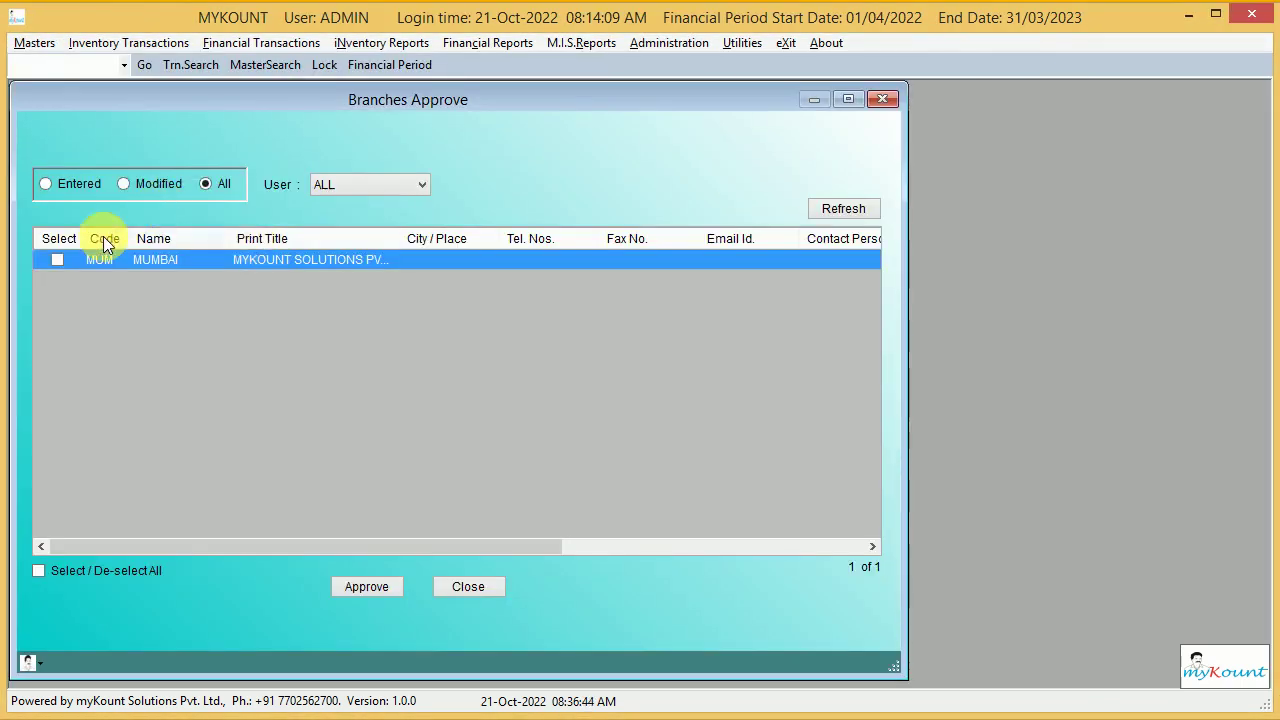
click(382, 592)
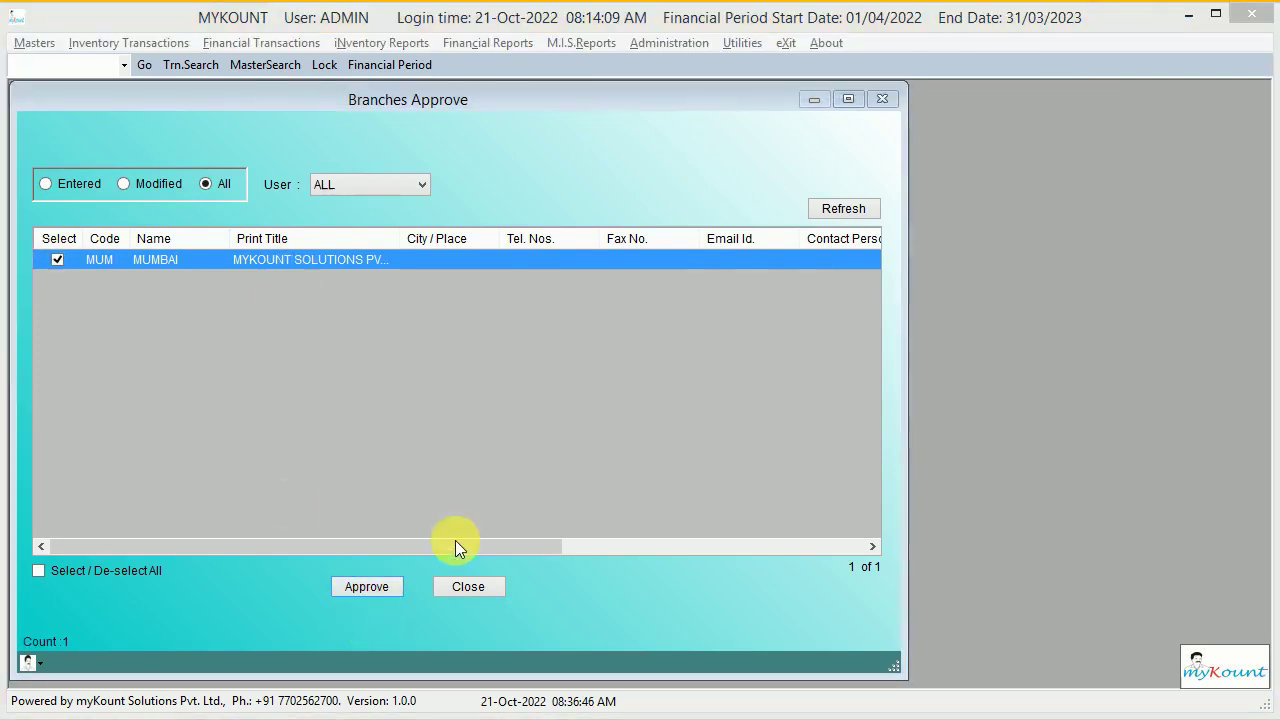
click(606, 459)
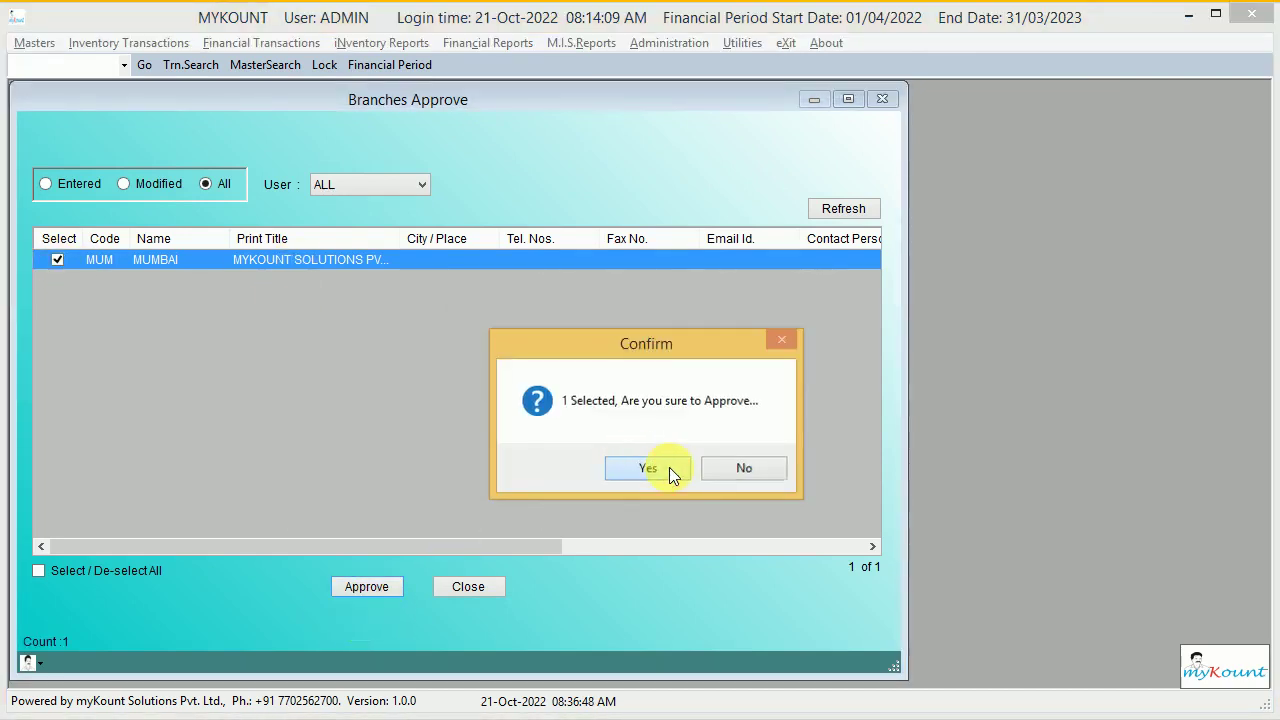
click(669, 467)
click(717, 476)
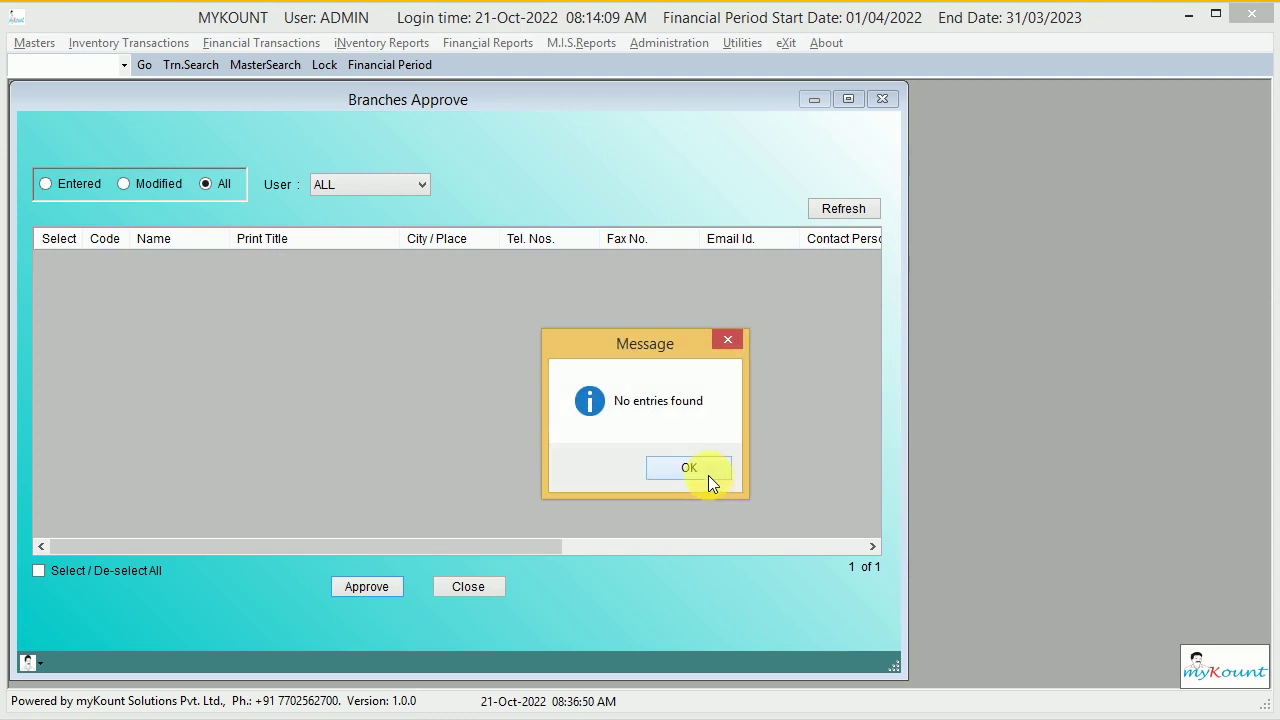
click(708, 475)
click(465, 588)
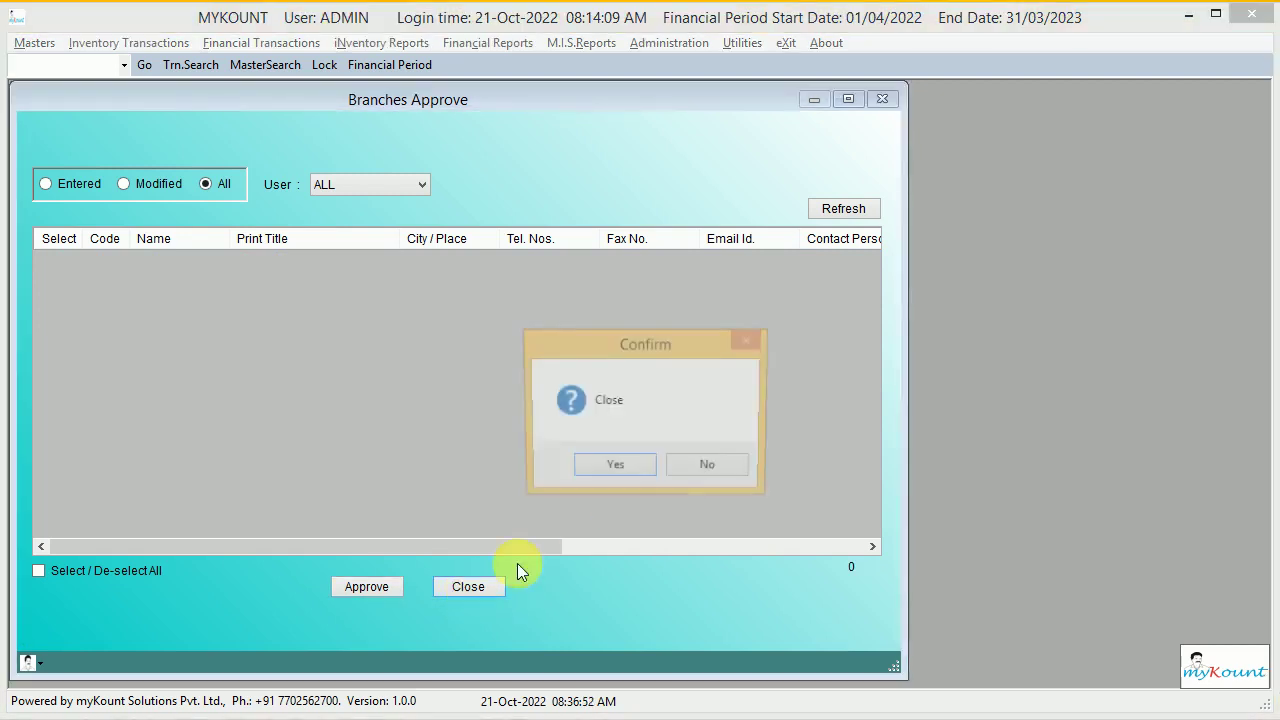
click(611, 466)
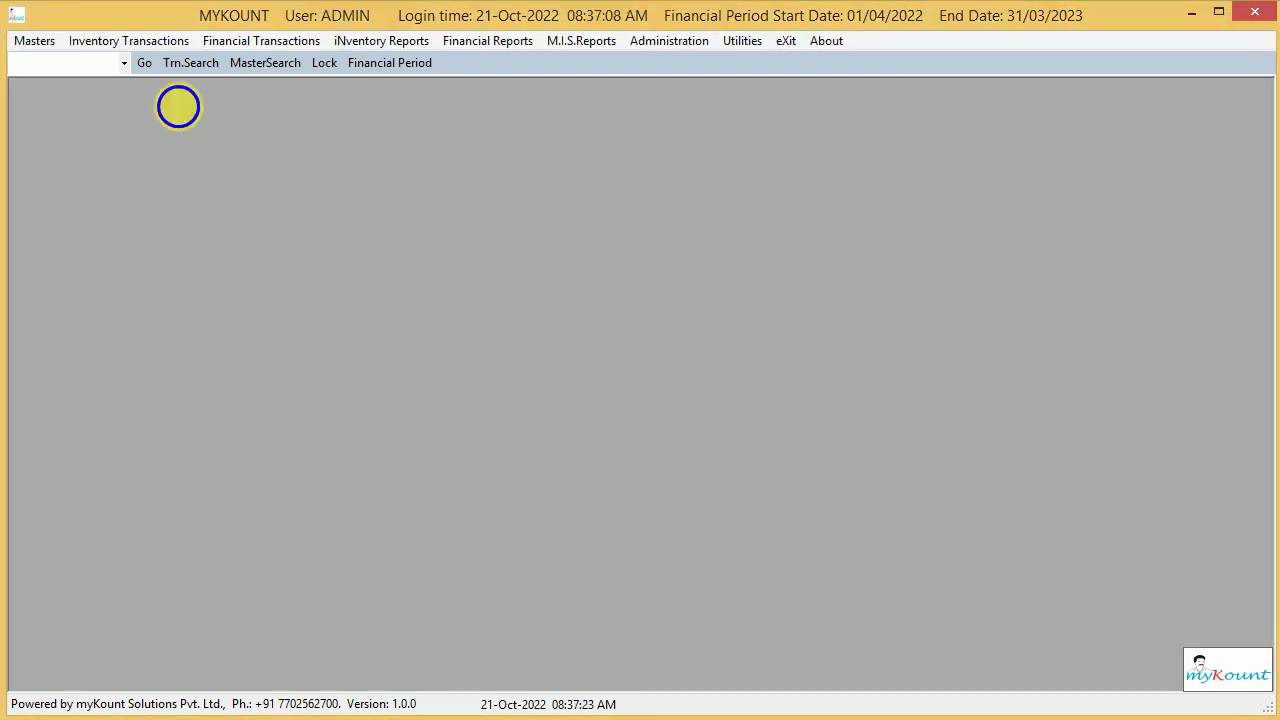
Load the branches list and view the MUM branch's details and transaction serial prefixes
click(34, 41)
mouse_move(72, 68)
mouse_move(323, 64)
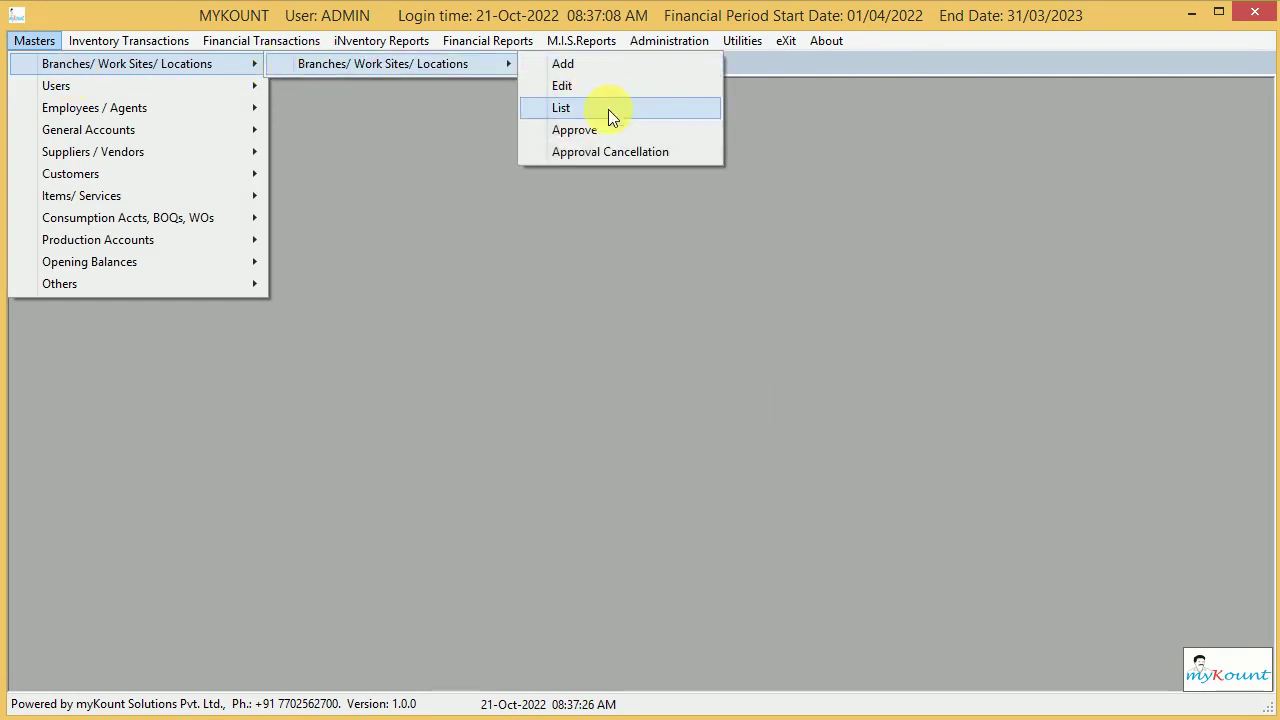
click(606, 108)
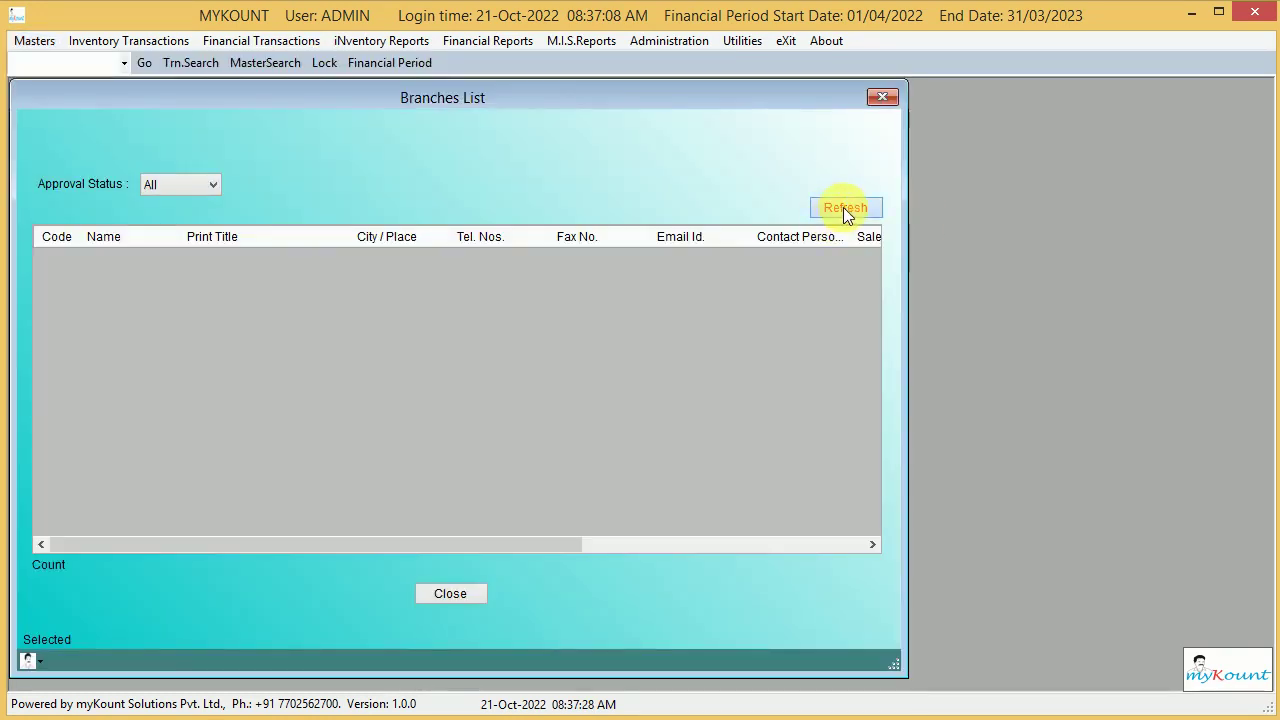
click(845, 208)
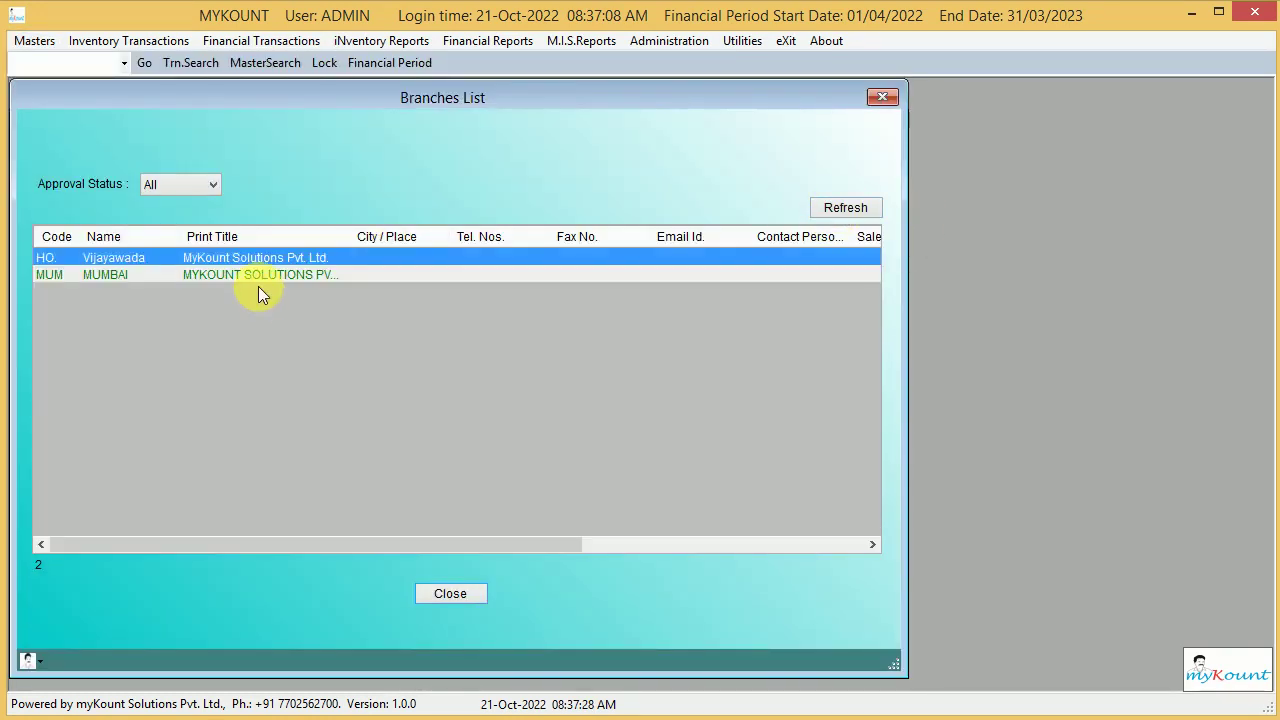
double_click(258, 276)
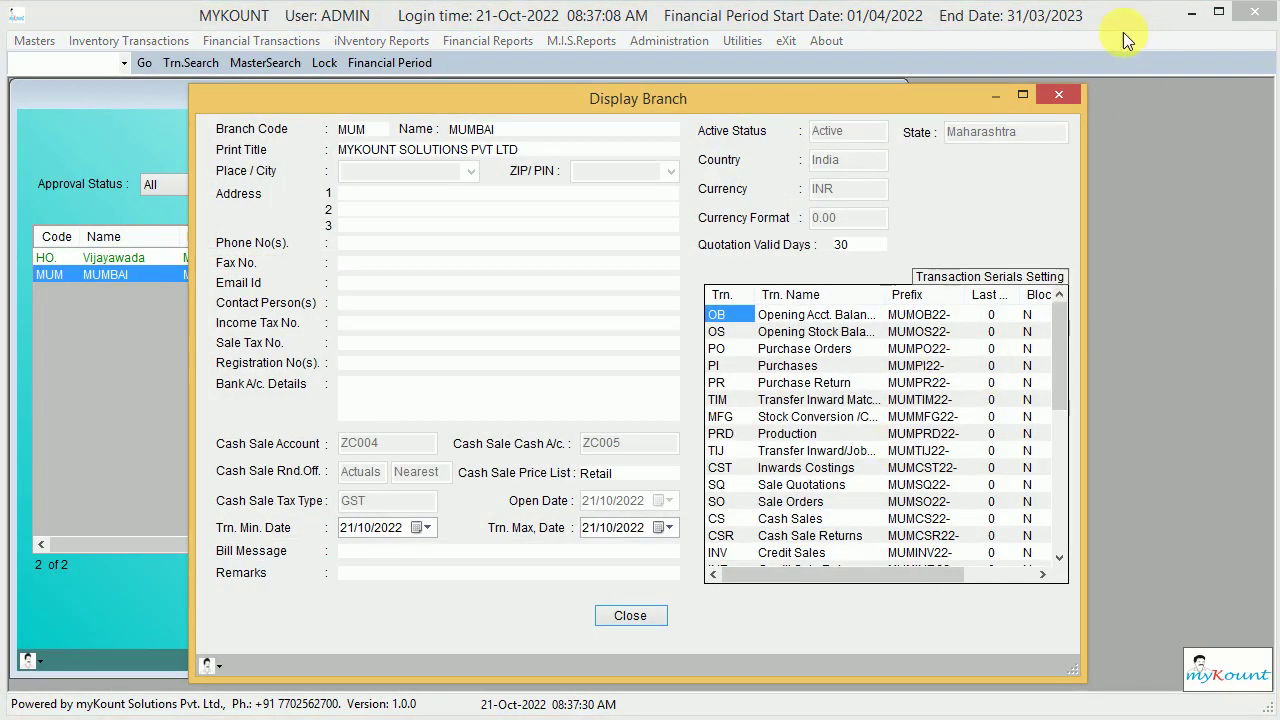
click(1057, 96)
View the HO branch's details and transaction serials, and close the branches list
double_click(143, 256)
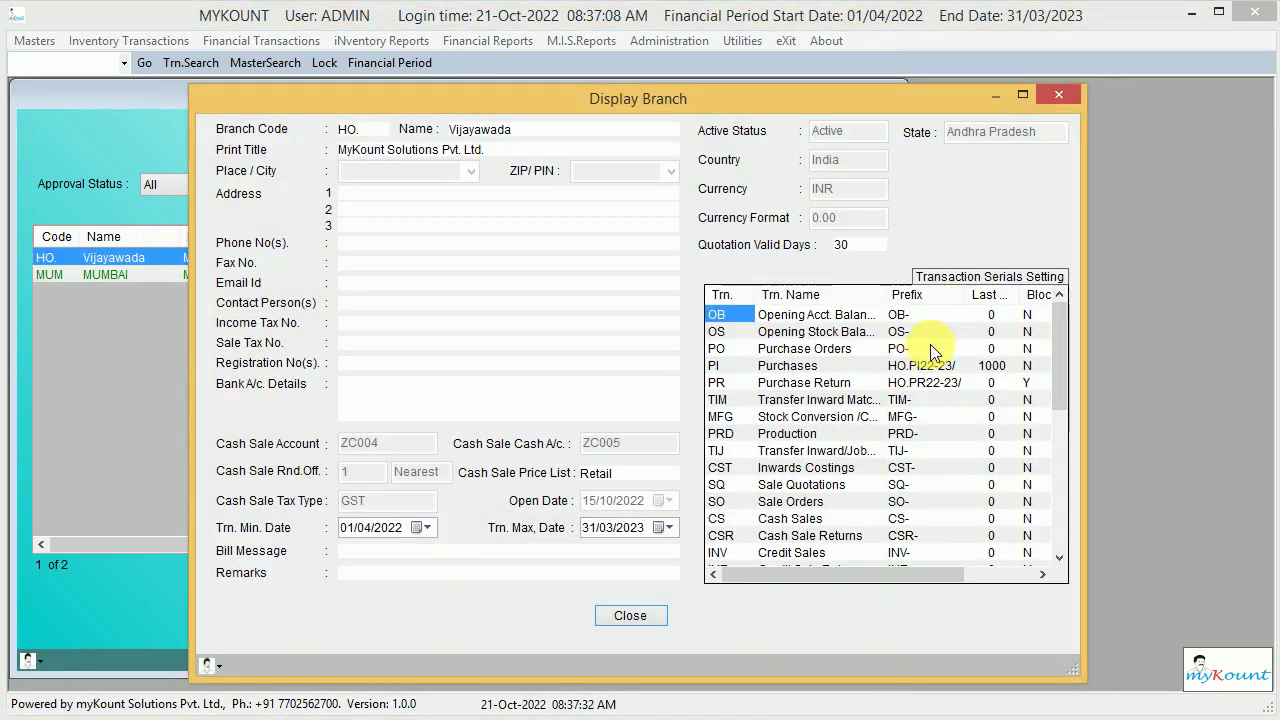
click(1063, 92)
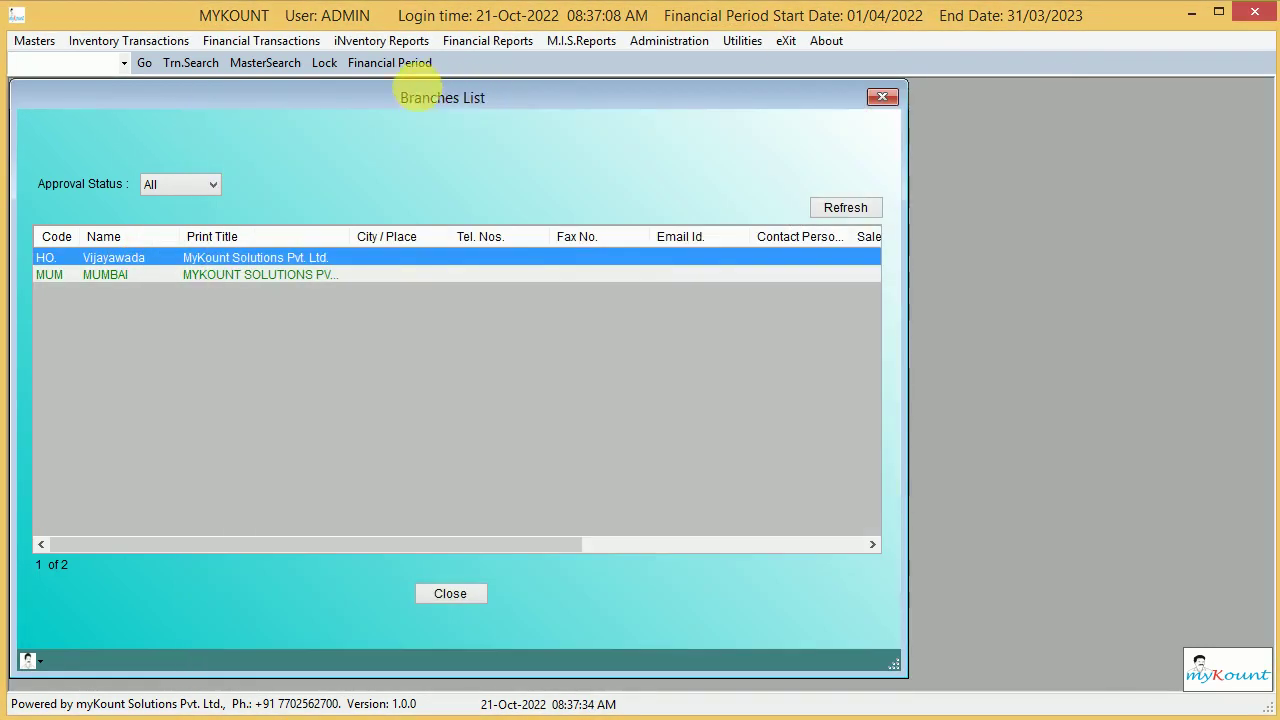
click(880, 97)
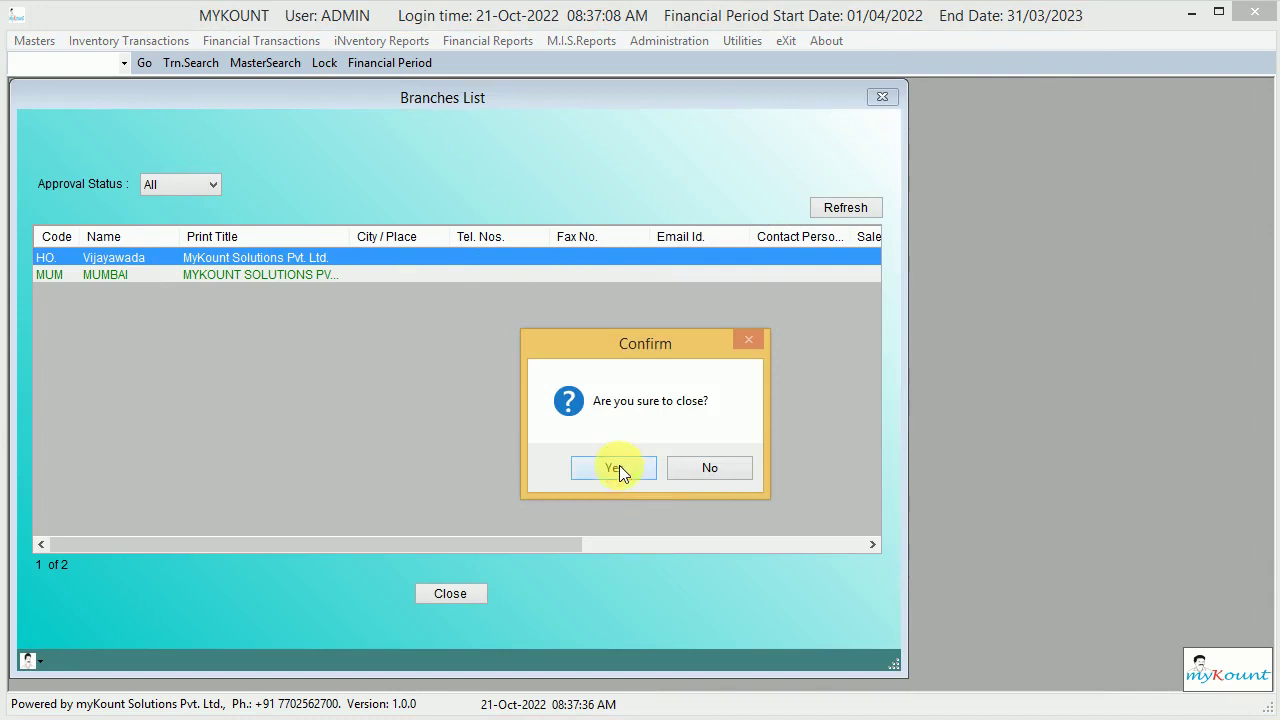
click(619, 468)
Check the existing financial periods and add FY2023-24 from 01/04/2023 to 31/03/2024, accepting creation of new transaction serials
click(401, 62)
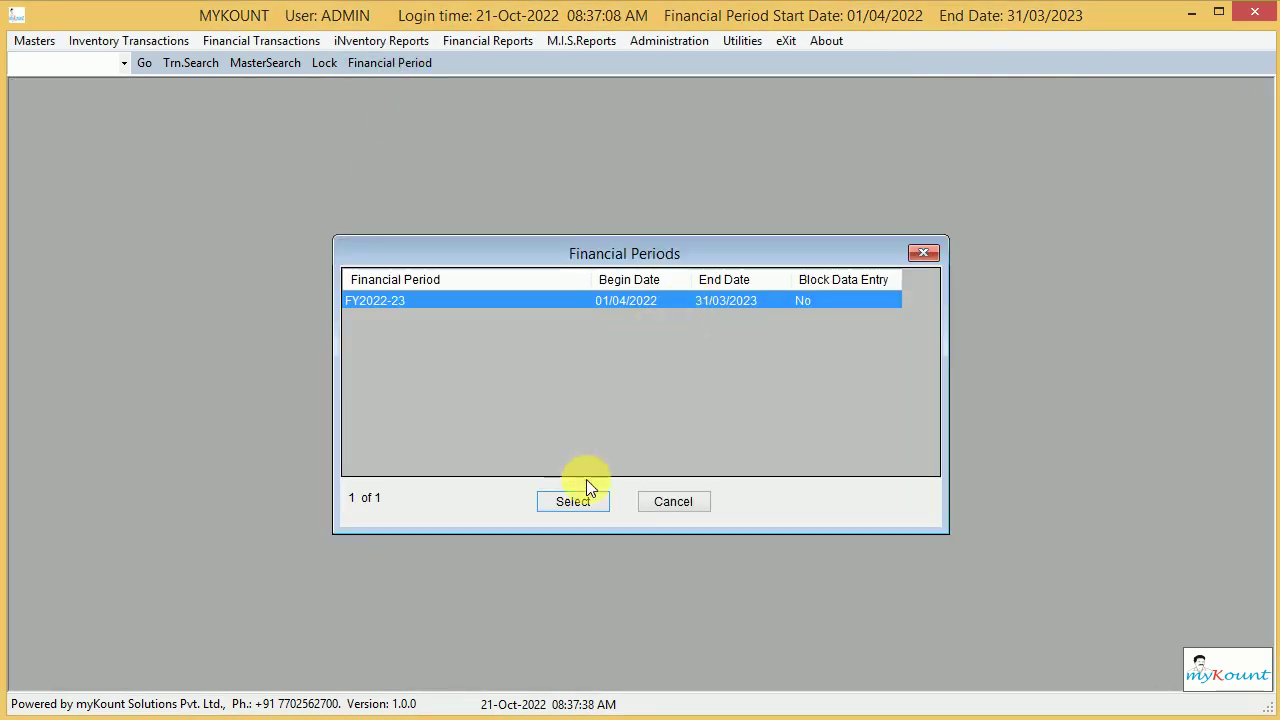
click(925, 252)
click(34, 42)
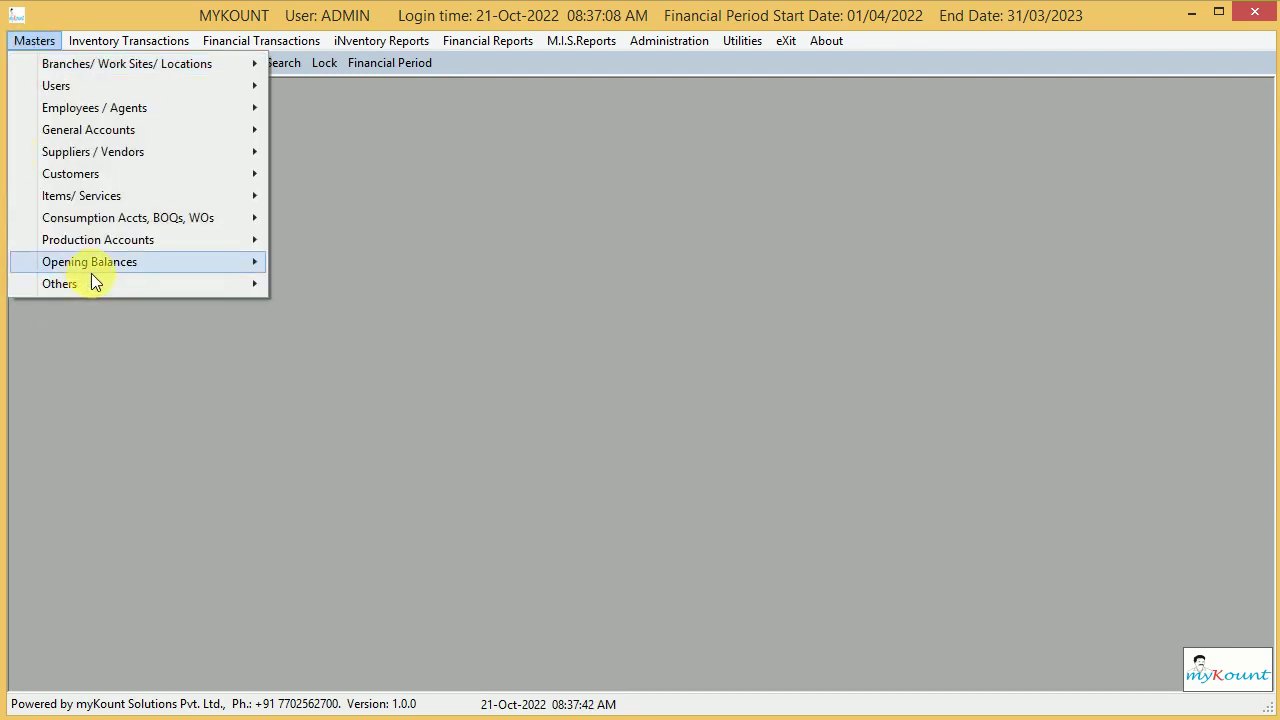
mouse_move(92, 280)
click(424, 330)
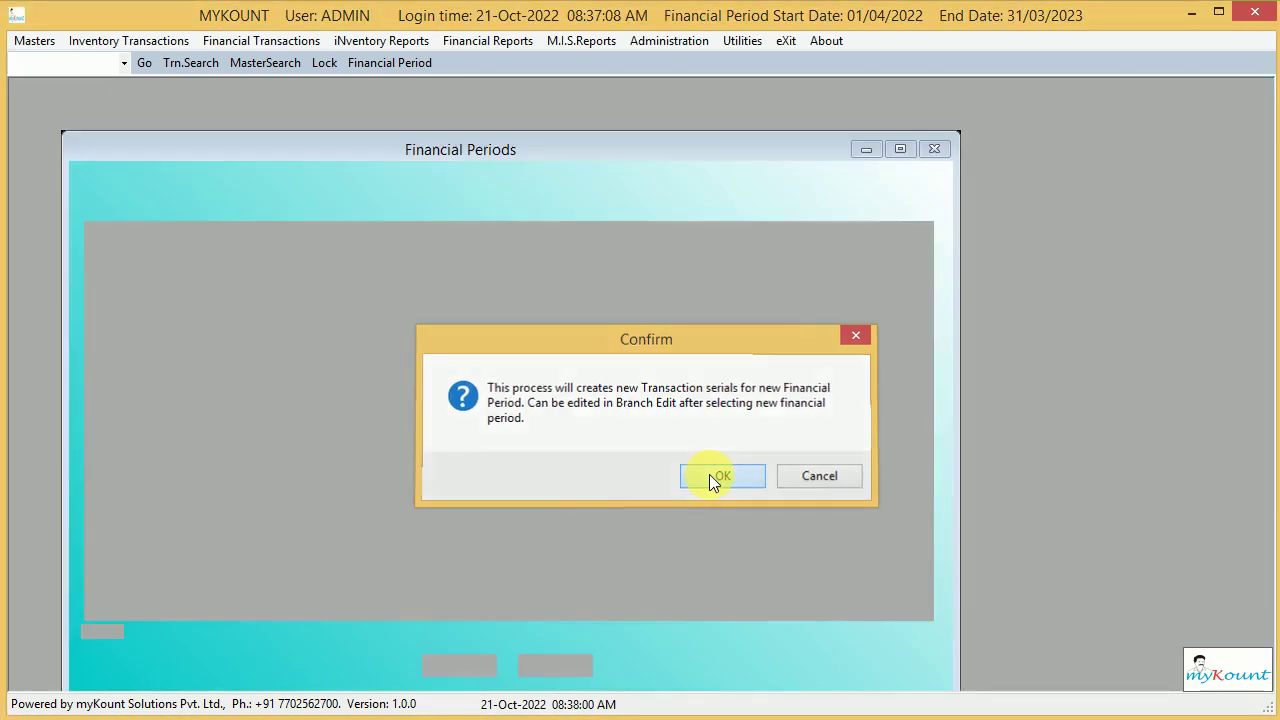
click(712, 477)
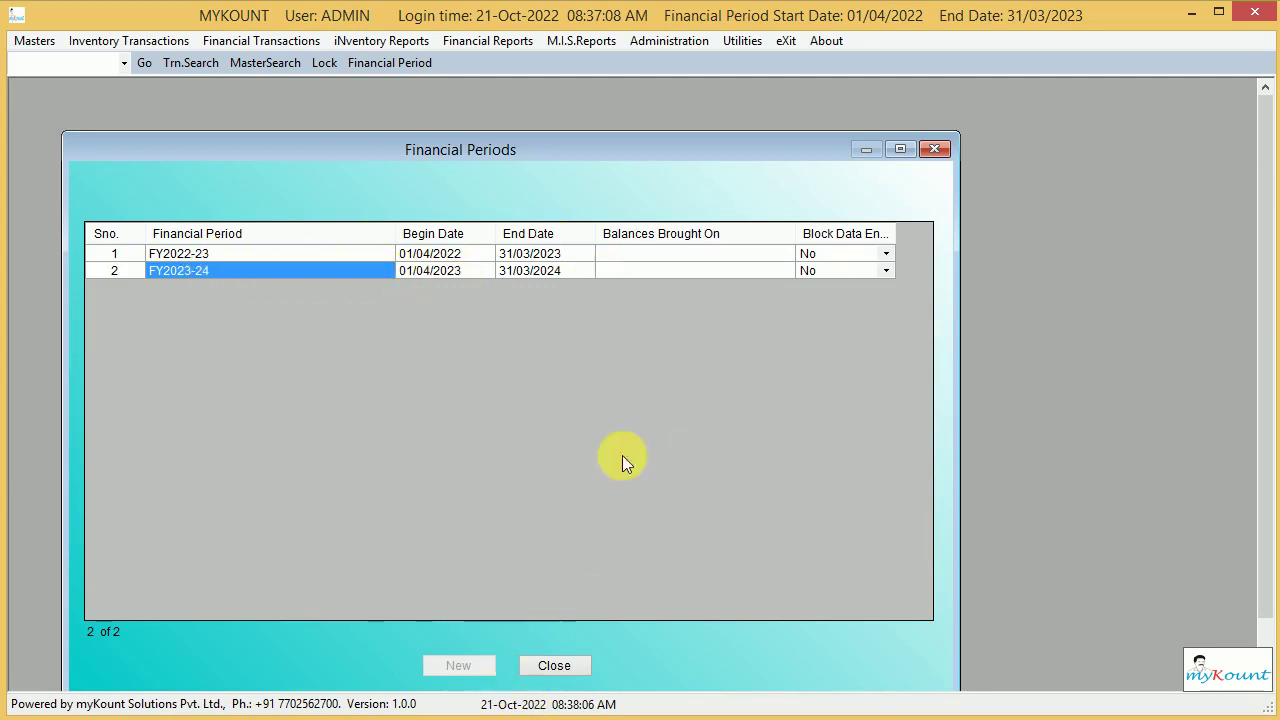
Save the new FY2023-24 period and close the Financial Periods window
key(ctrl+s)
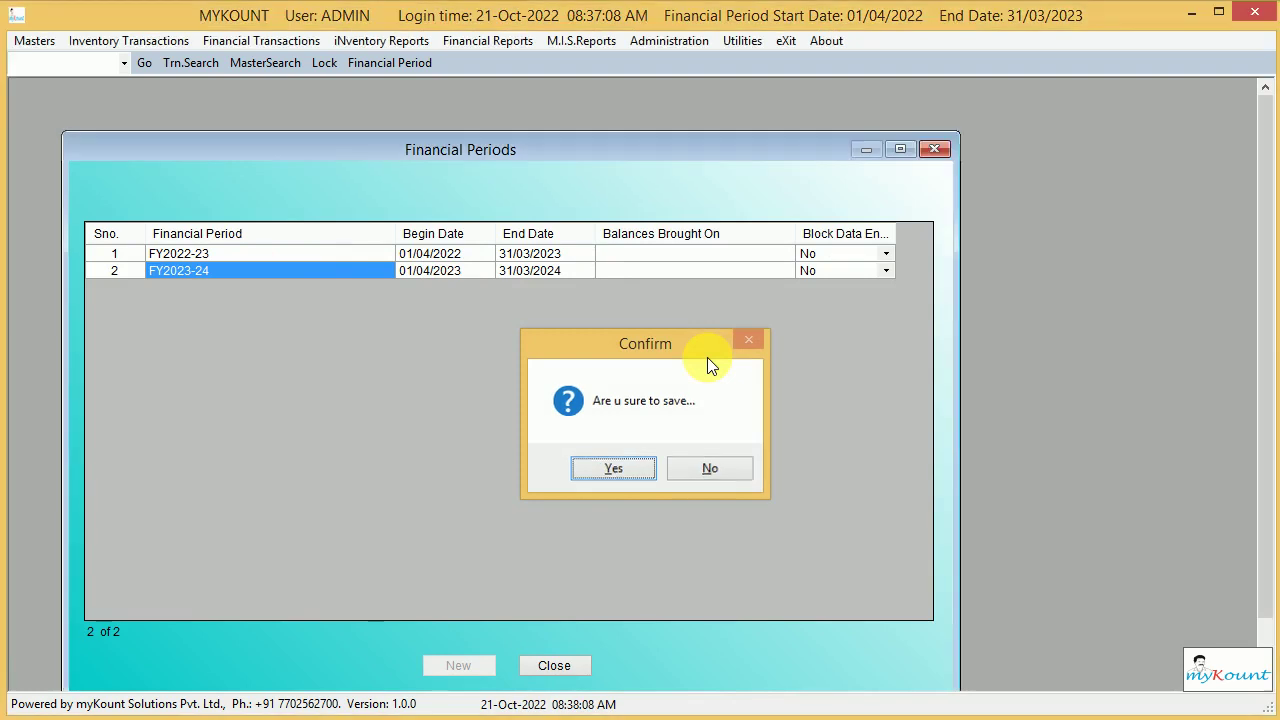
key(Return)
click(703, 466)
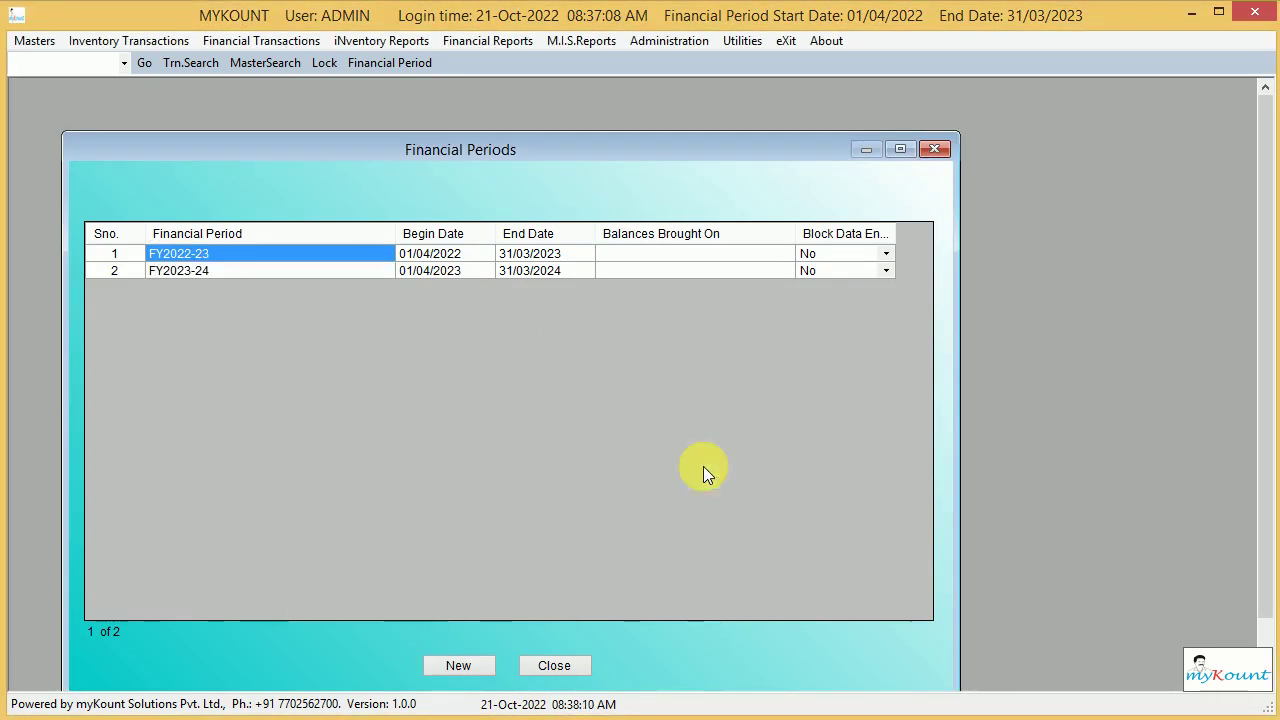
click(548, 662)
click(608, 464)
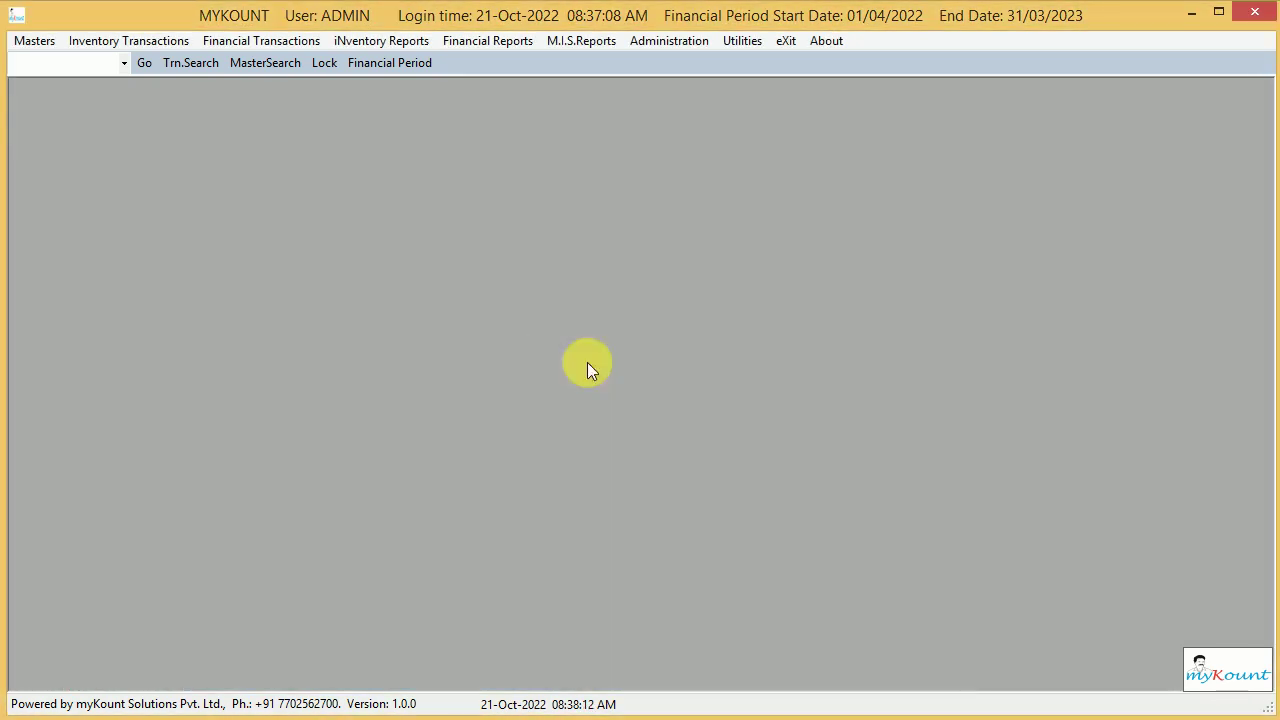
Reload the branches list and check the MUM branch's serial prefixes under the FY2022-23 period
click(34, 40)
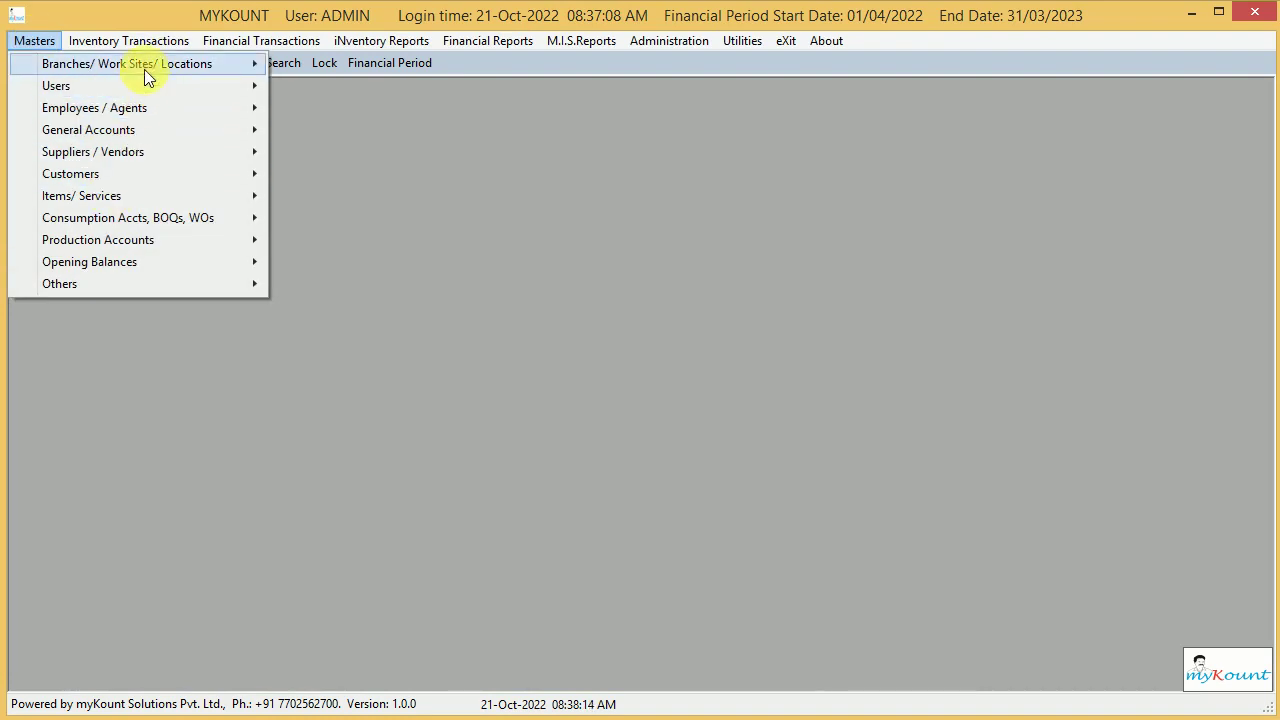
mouse_move(144, 64)
mouse_move(305, 66)
click(560, 106)
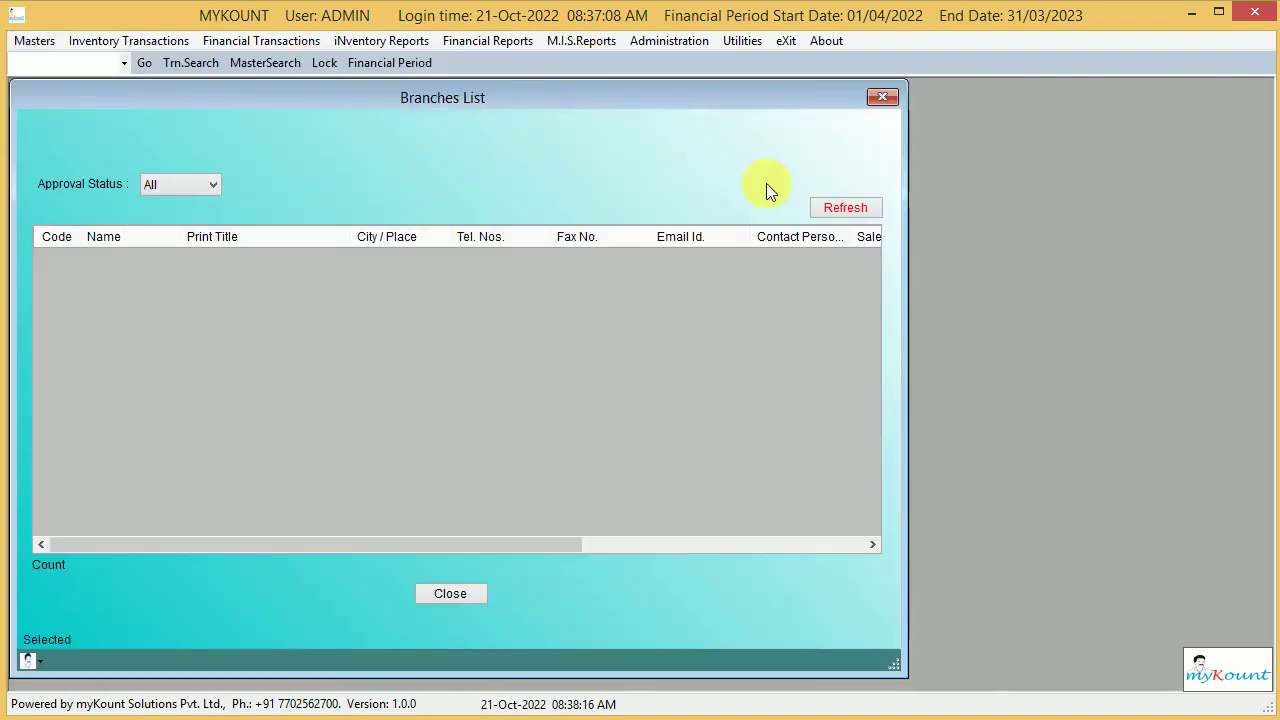
click(844, 212)
double_click(359, 276)
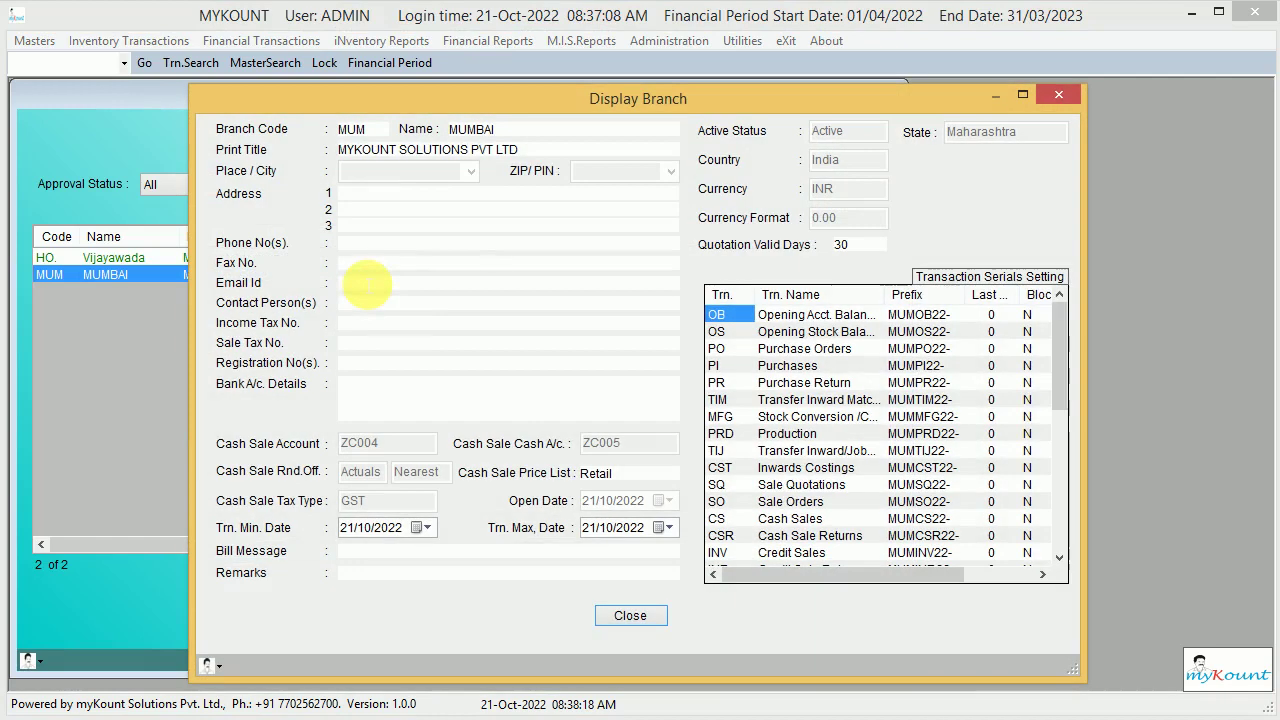
click(921, 383)
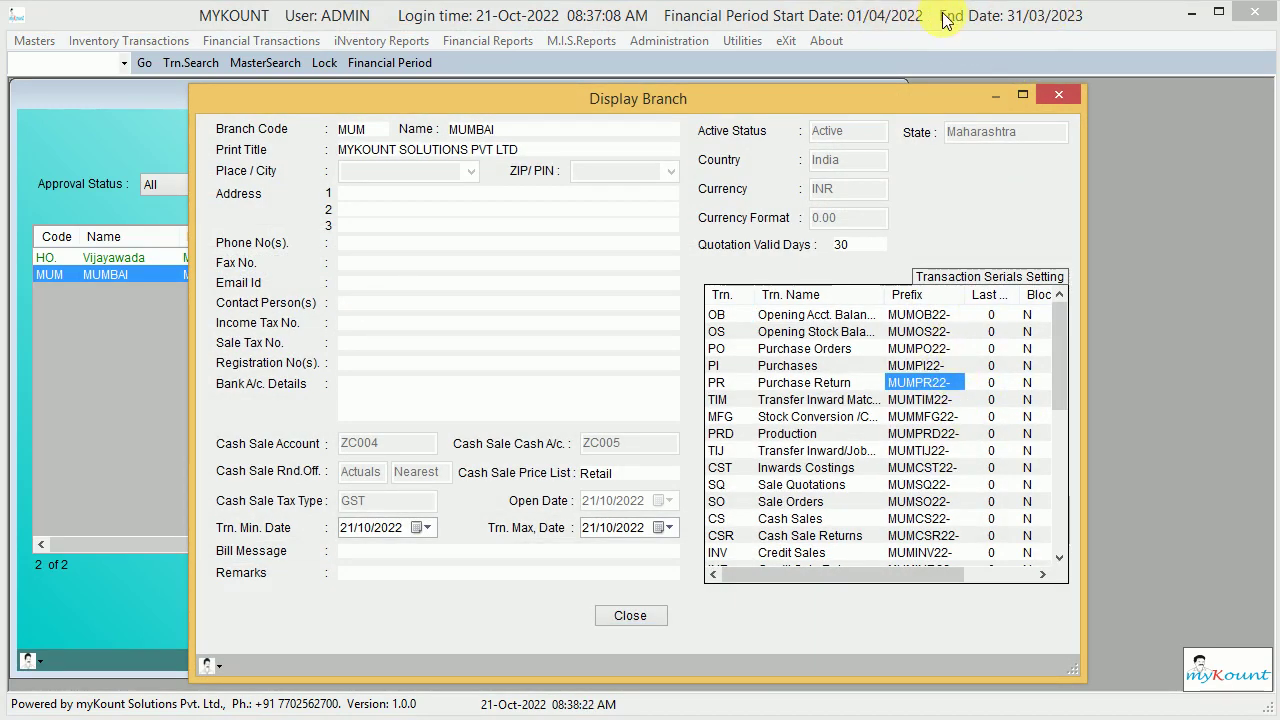
click(1064, 90)
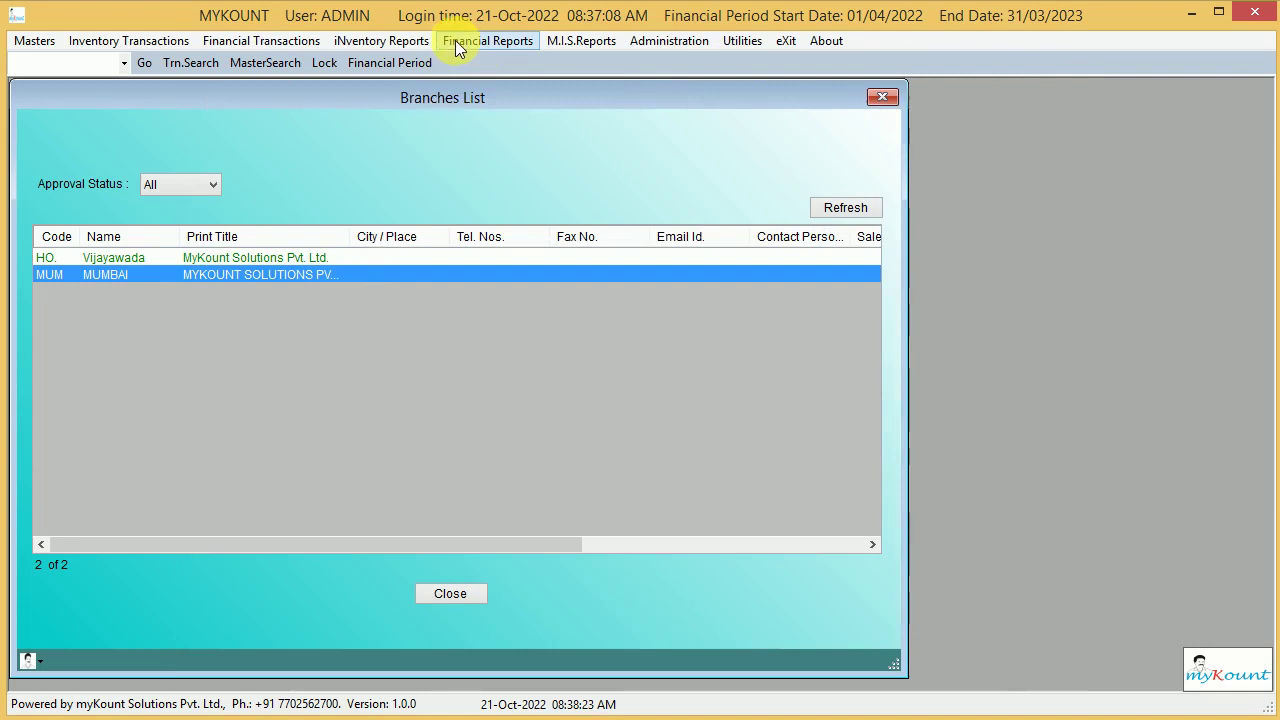
Switch the active financial period to FY2023-24 and display the MUM branch's transaction serials again
click(395, 62)
click(645, 321)
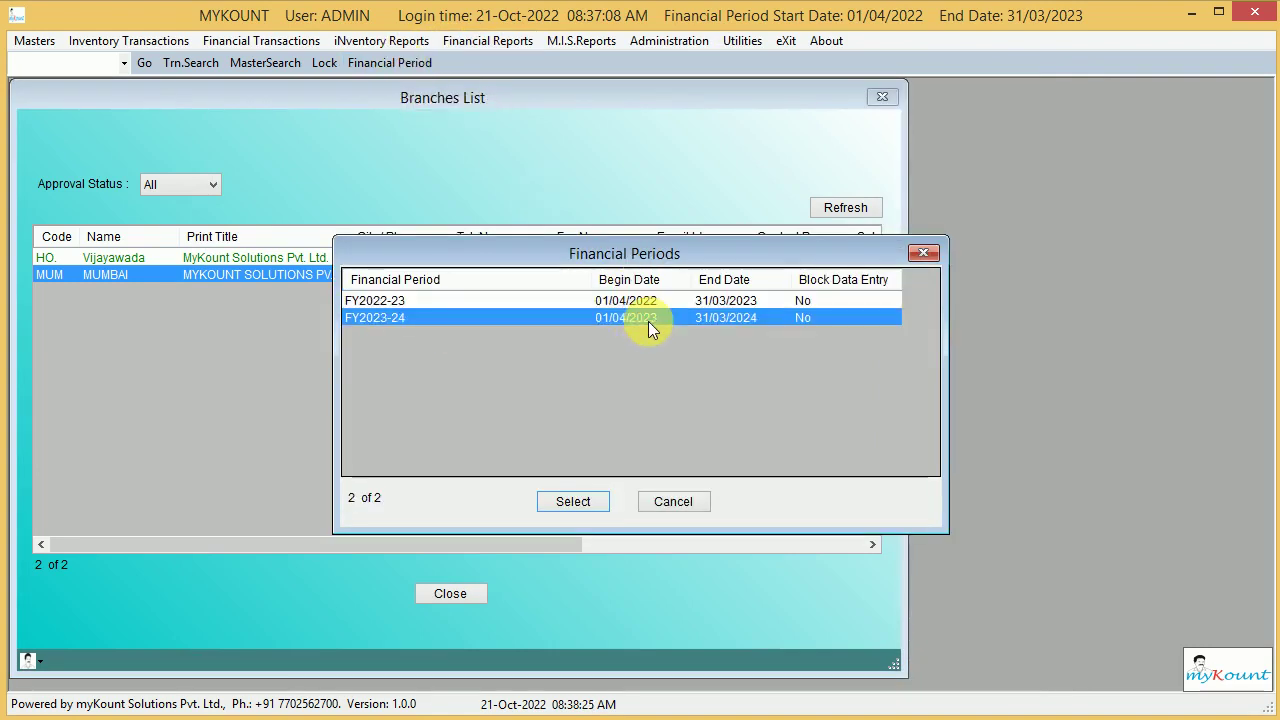
click(570, 501)
double_click(349, 277)
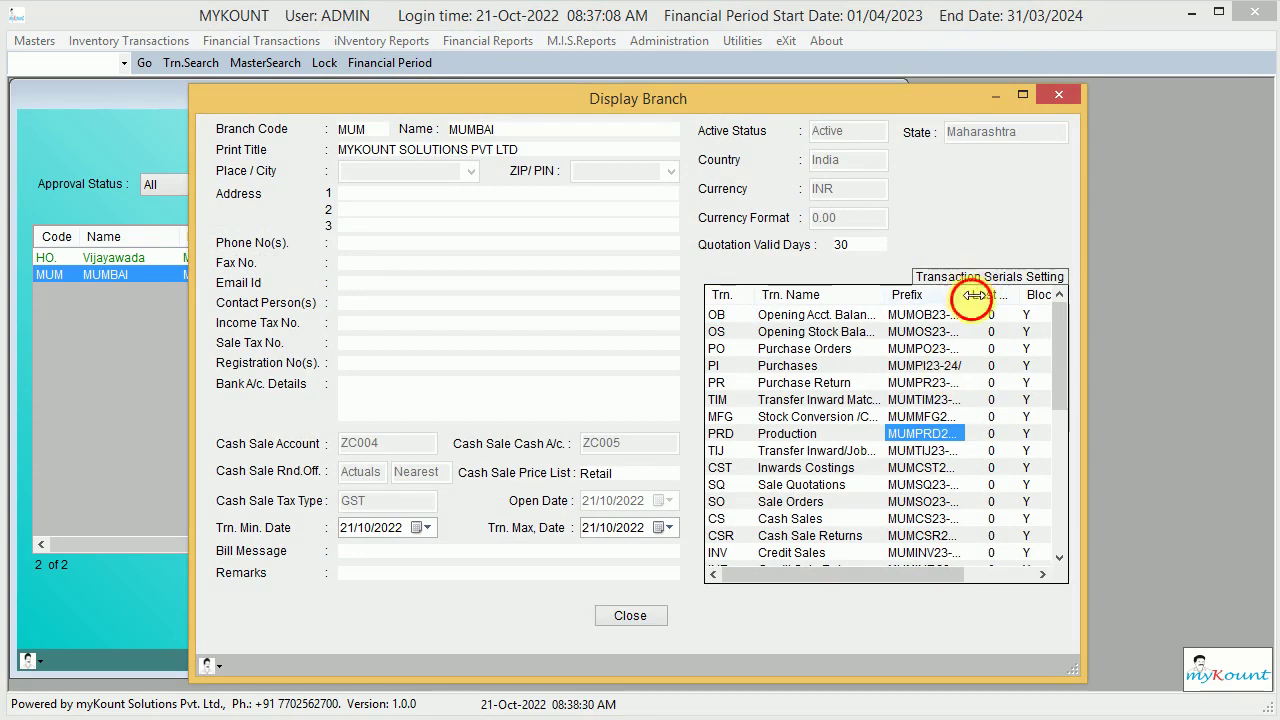
Widen the MUM branch's display and serial columns to examine the full FY2023-24 prefixes, and close the branch display
drag(975, 297, 1002, 297)
click(1088, 240)
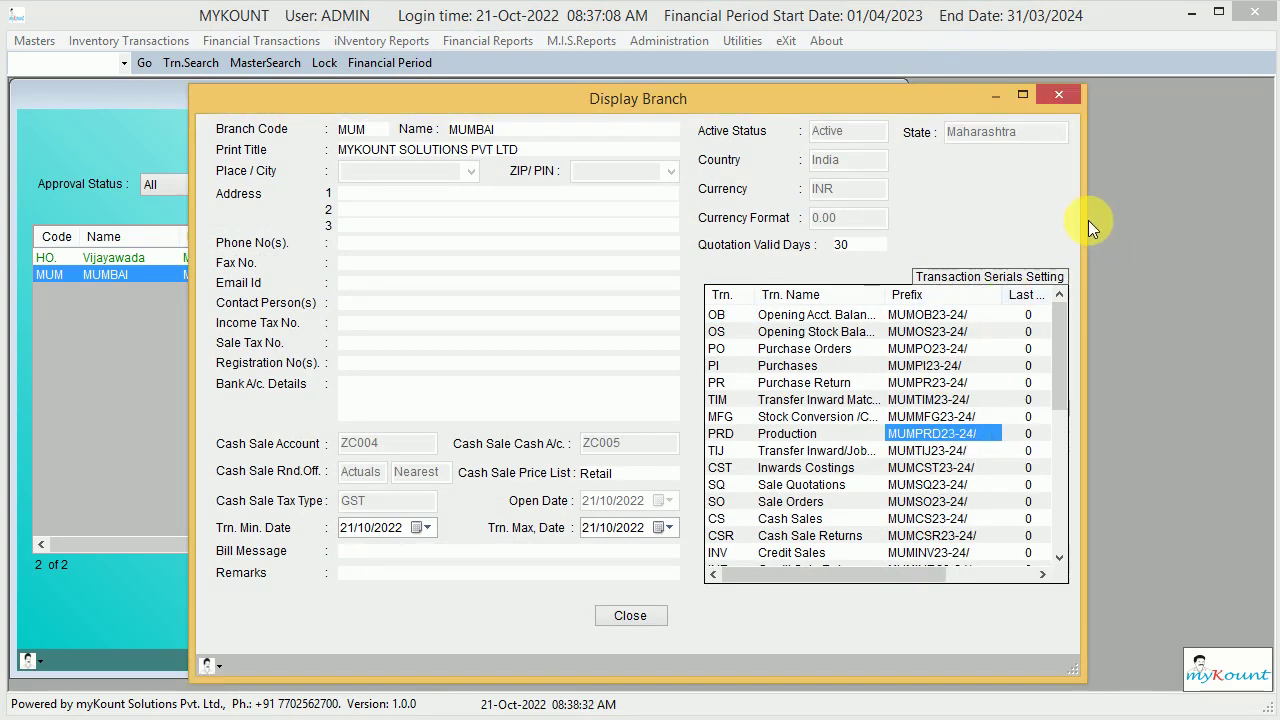
drag(1088, 222, 1208, 249)
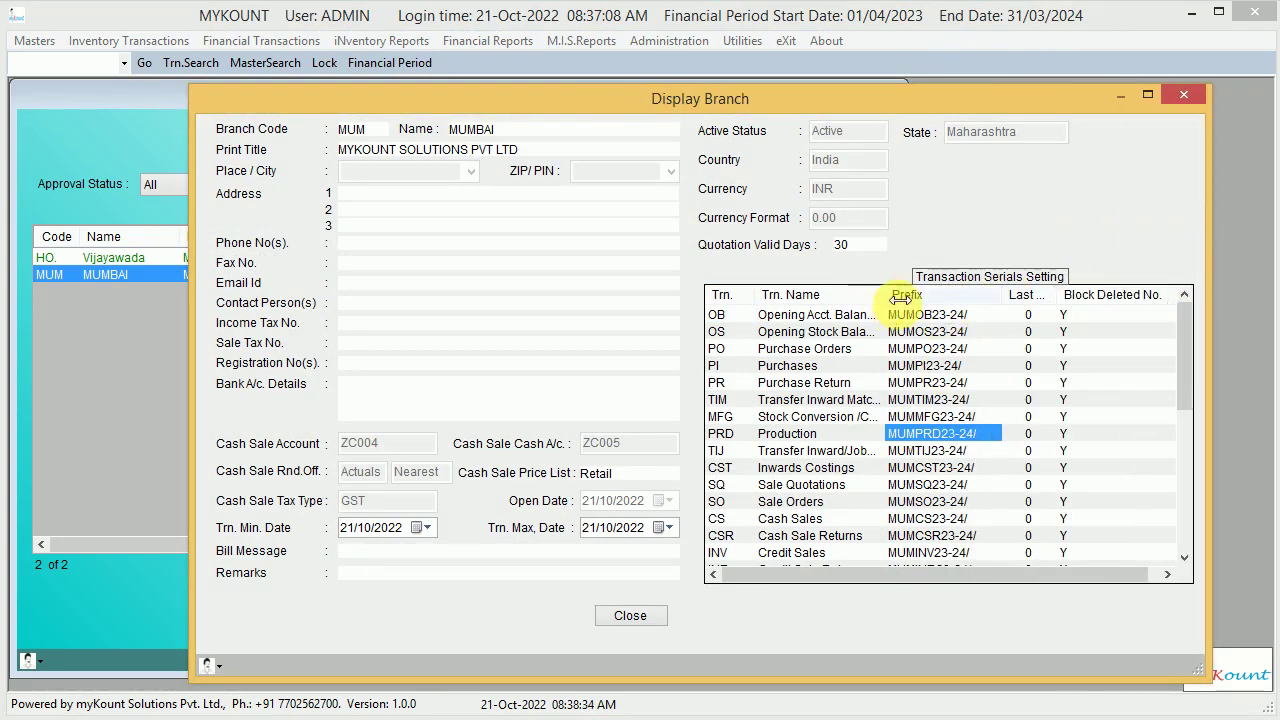
drag(885, 296, 935, 298)
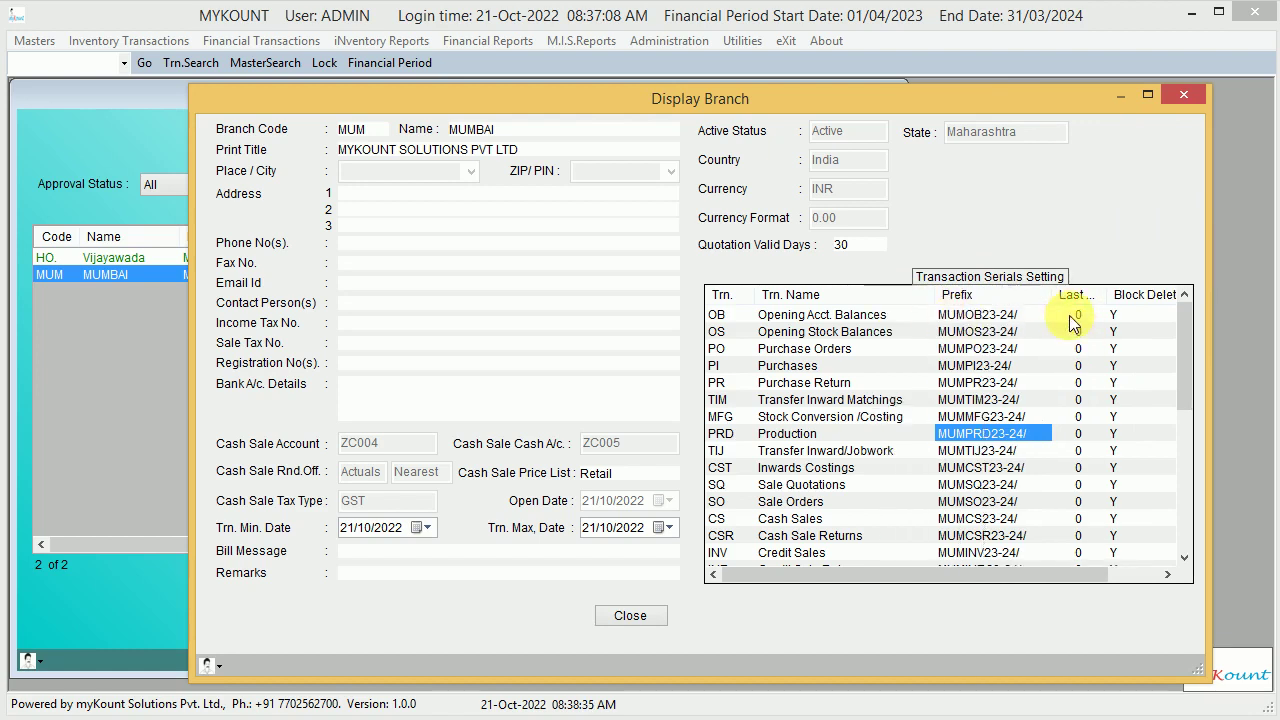
click(29, 43)
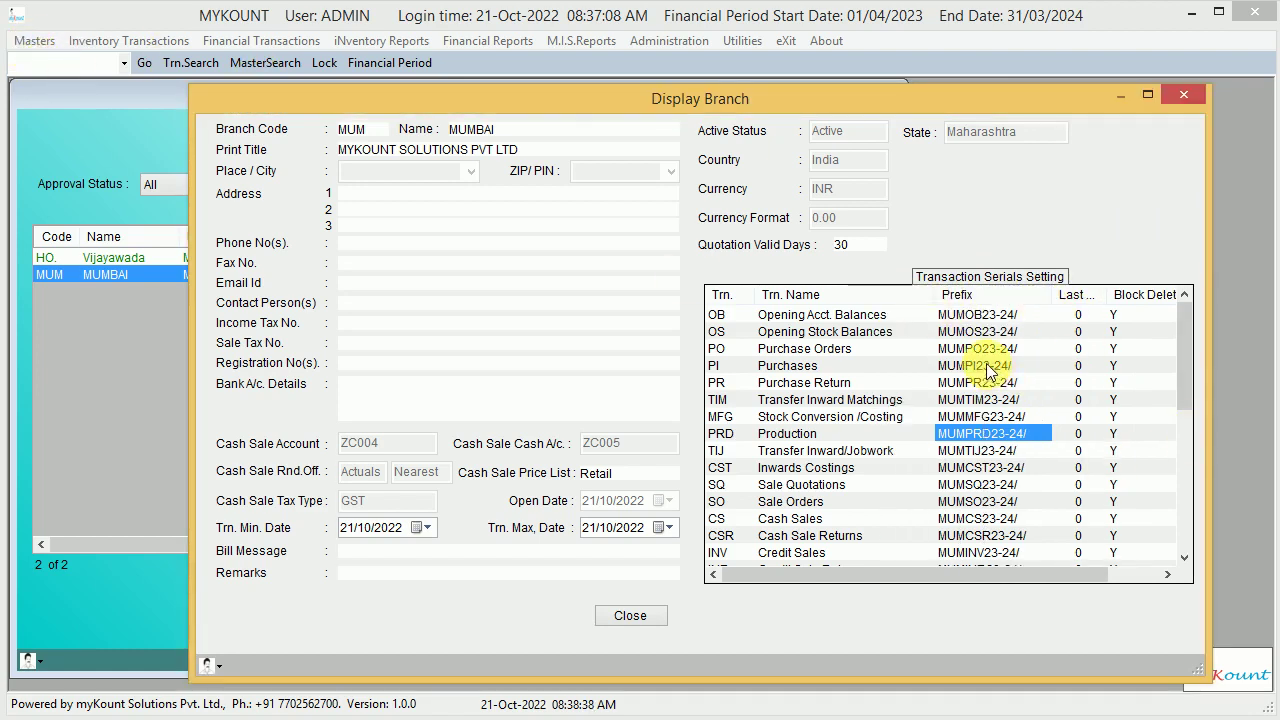
scroll(986, 370, down, 5)
click(995, 467)
scroll(995, 470, up, 3)
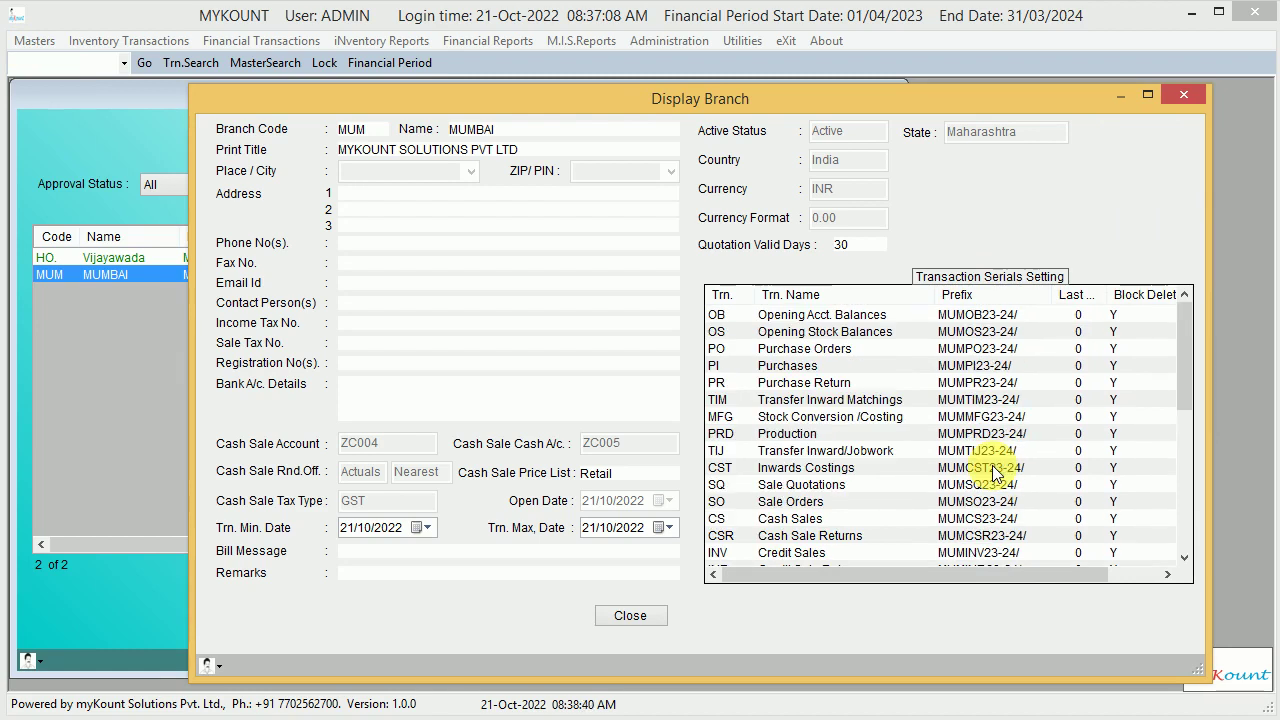
click(1182, 95)
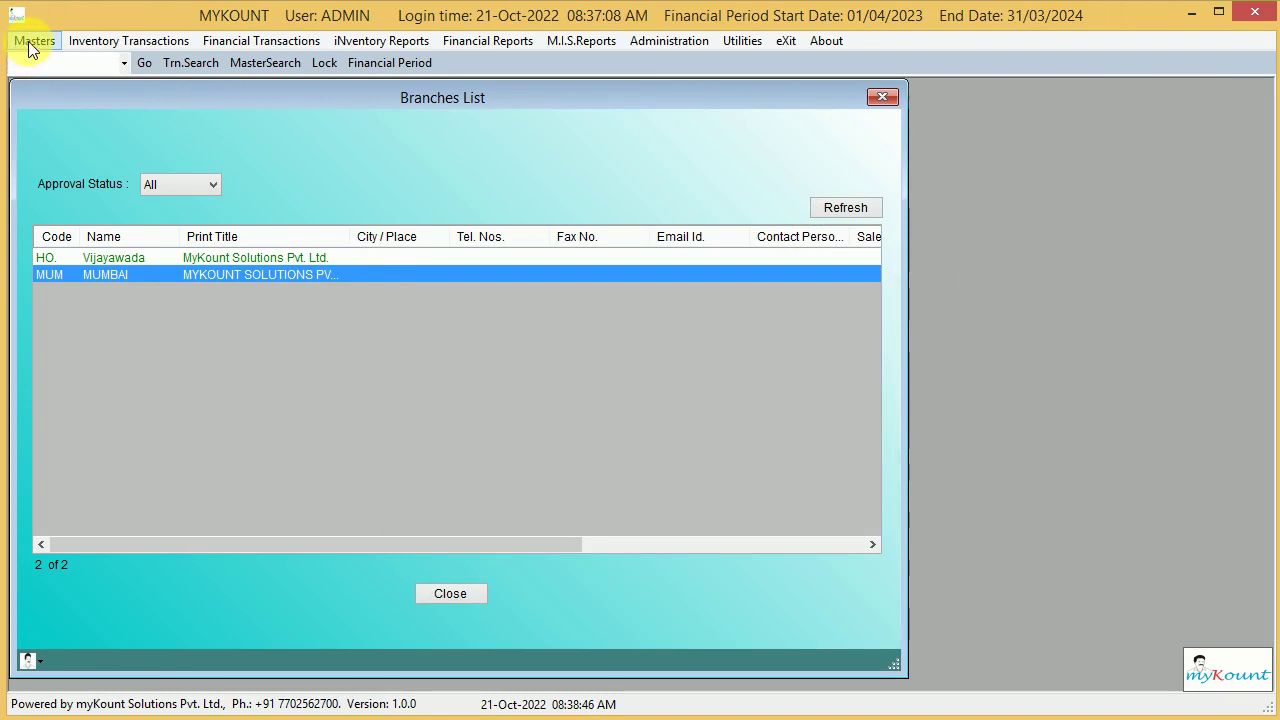
Check the active financial period and open the form for adding a new branch, acknowledging the transaction serials alert
click(393, 62)
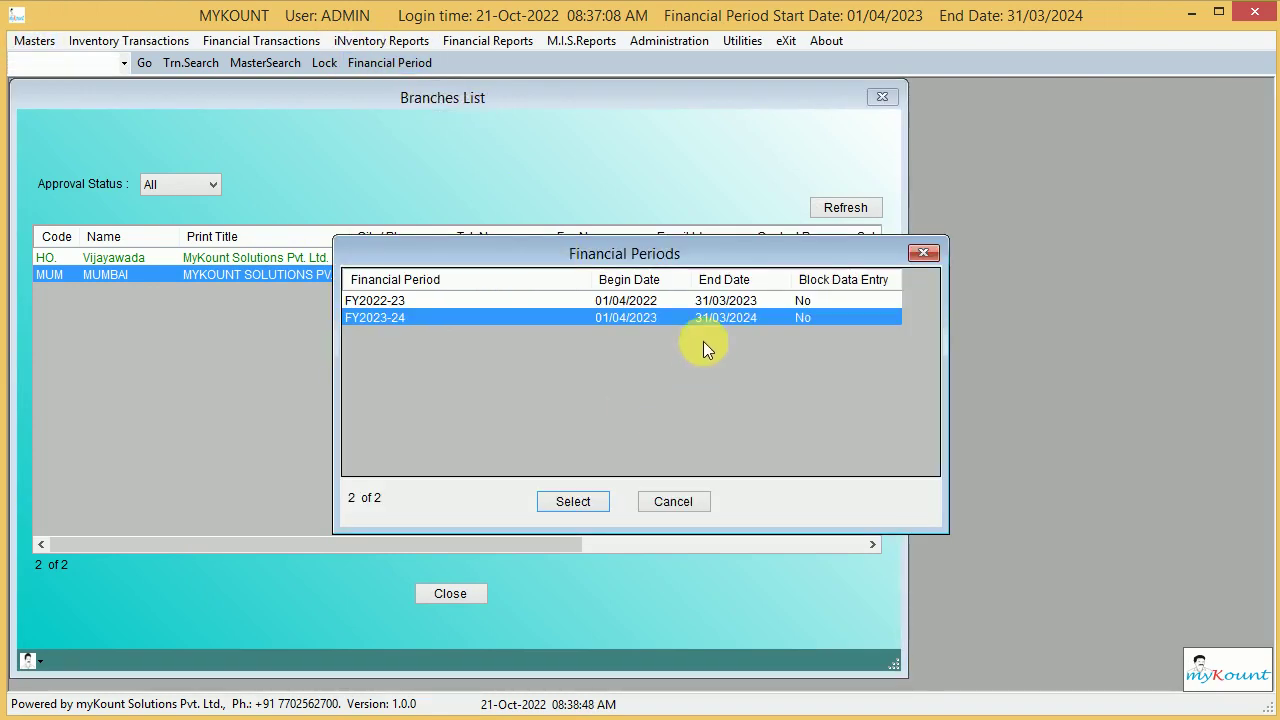
click(926, 253)
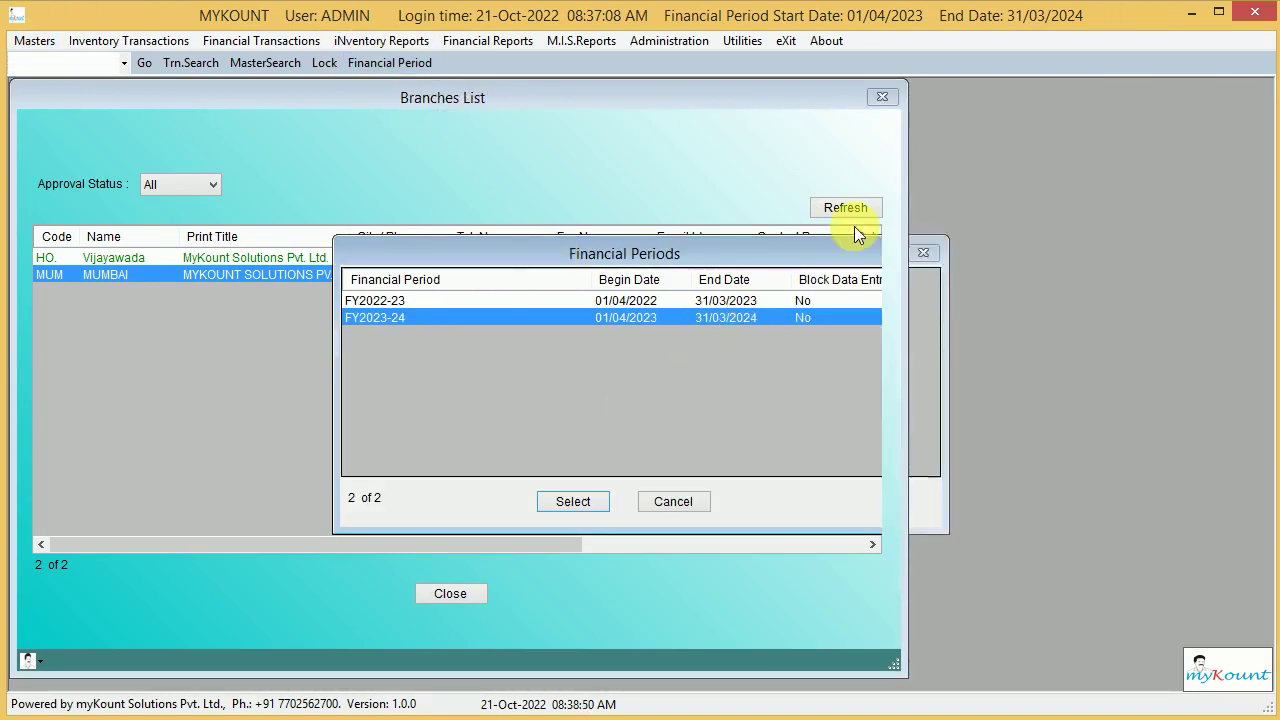
click(40, 42)
mouse_move(89, 66)
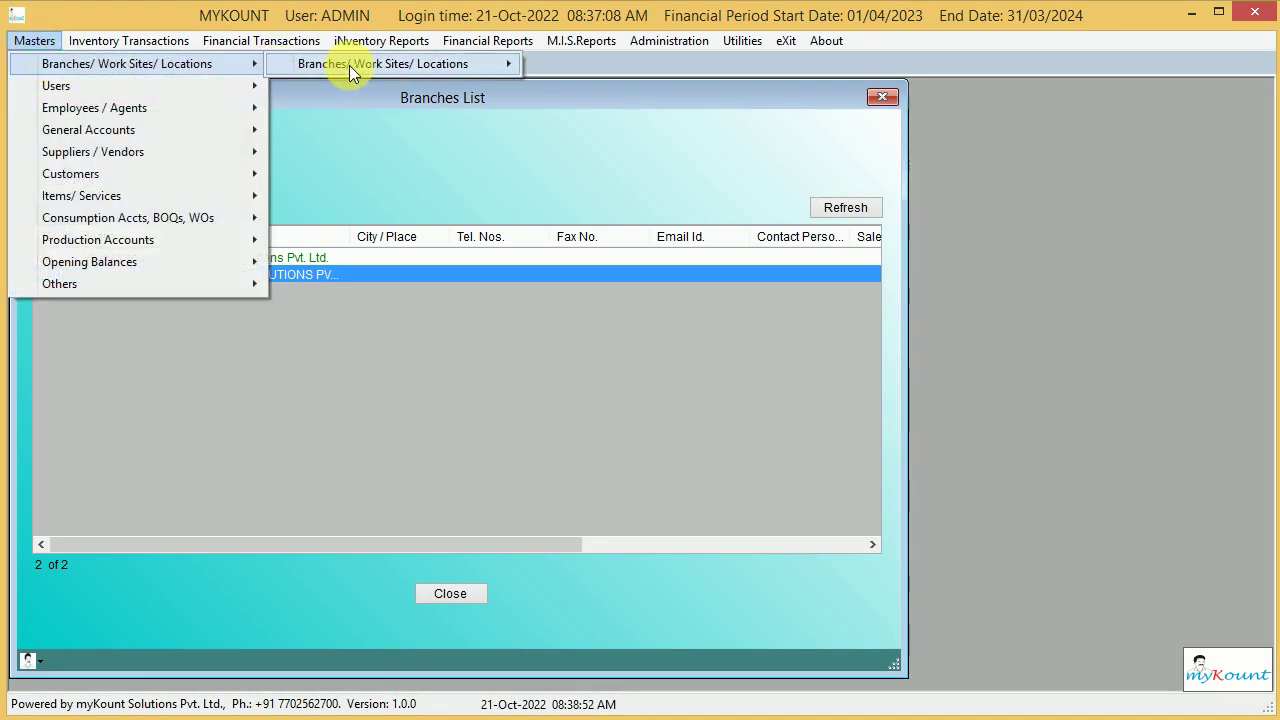
mouse_move(349, 65)
click(550, 65)
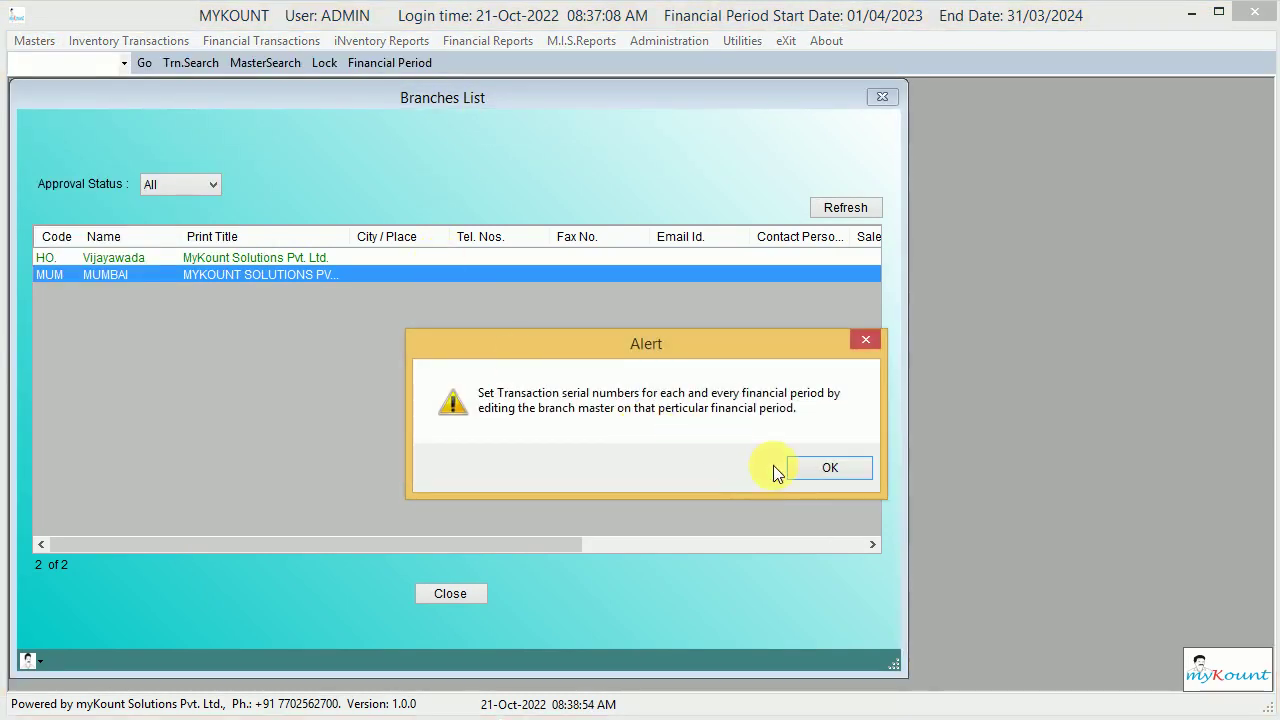
click(806, 466)
Enter DEL as the new branch's code and name, and MYKOUNT DELHI as its print title
text(DEL)
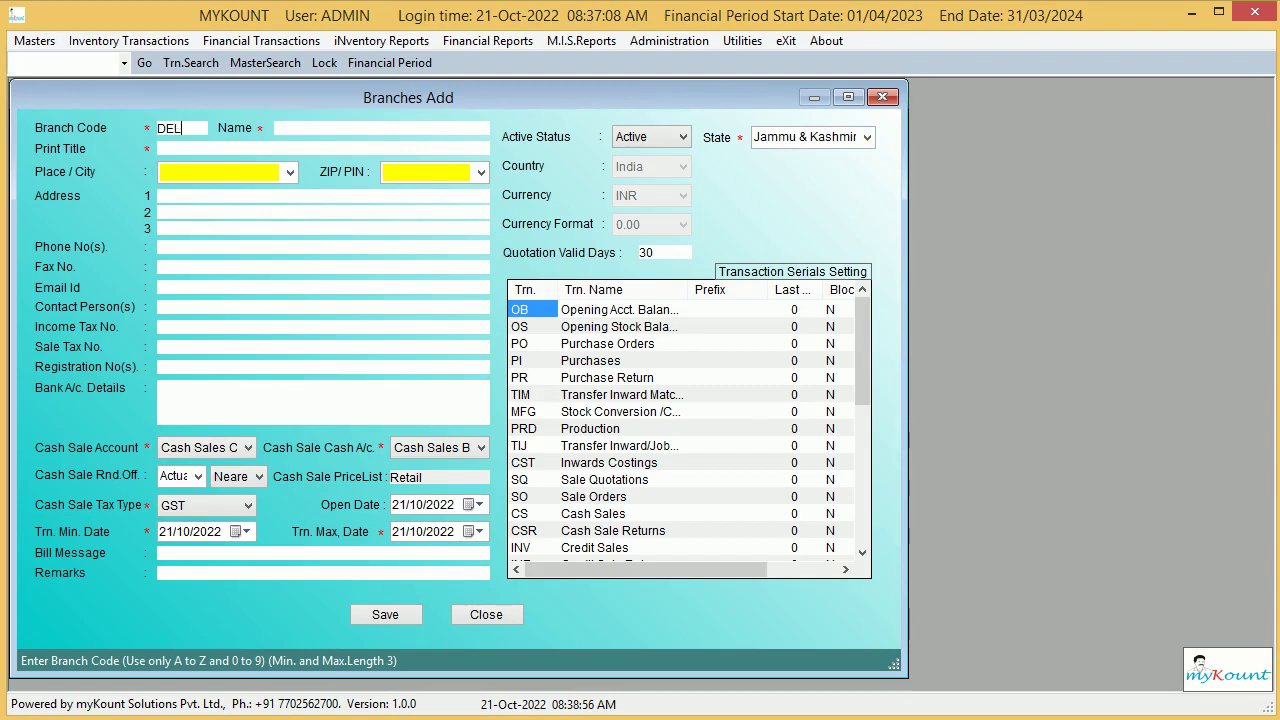
key(Return)
text(DEL)
key(Return)
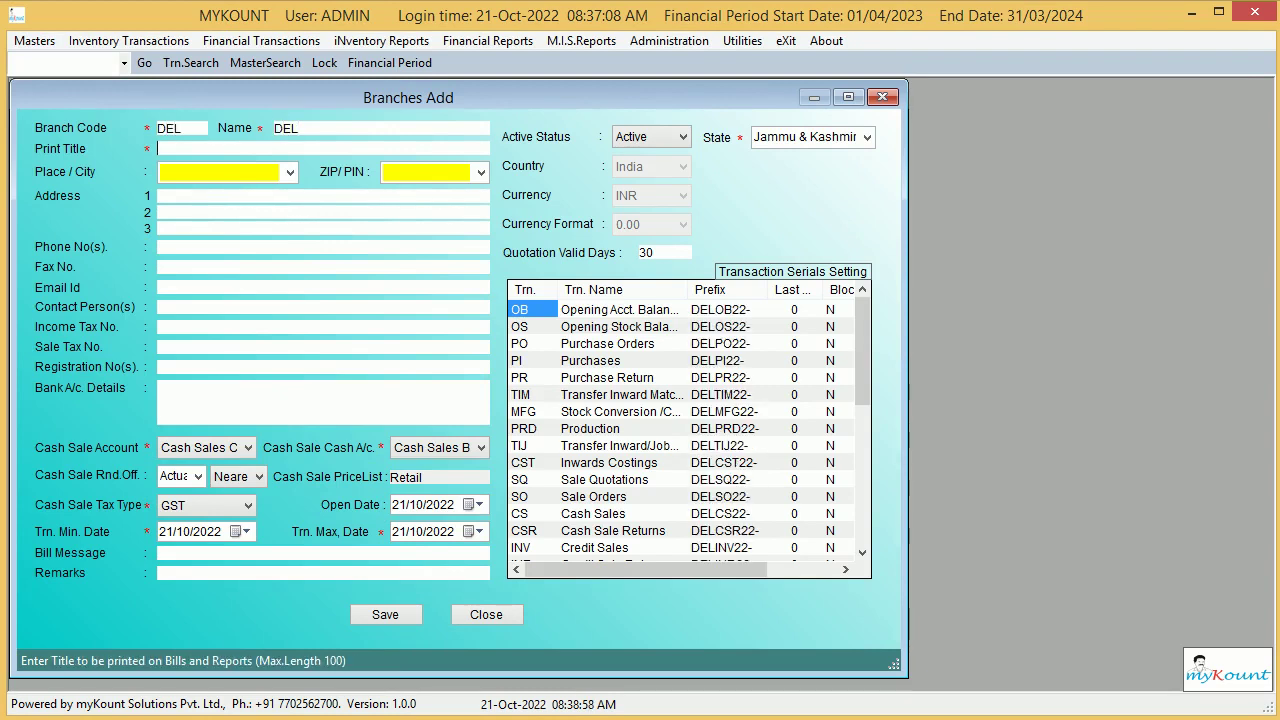
text(MYKOUNT DELHI)
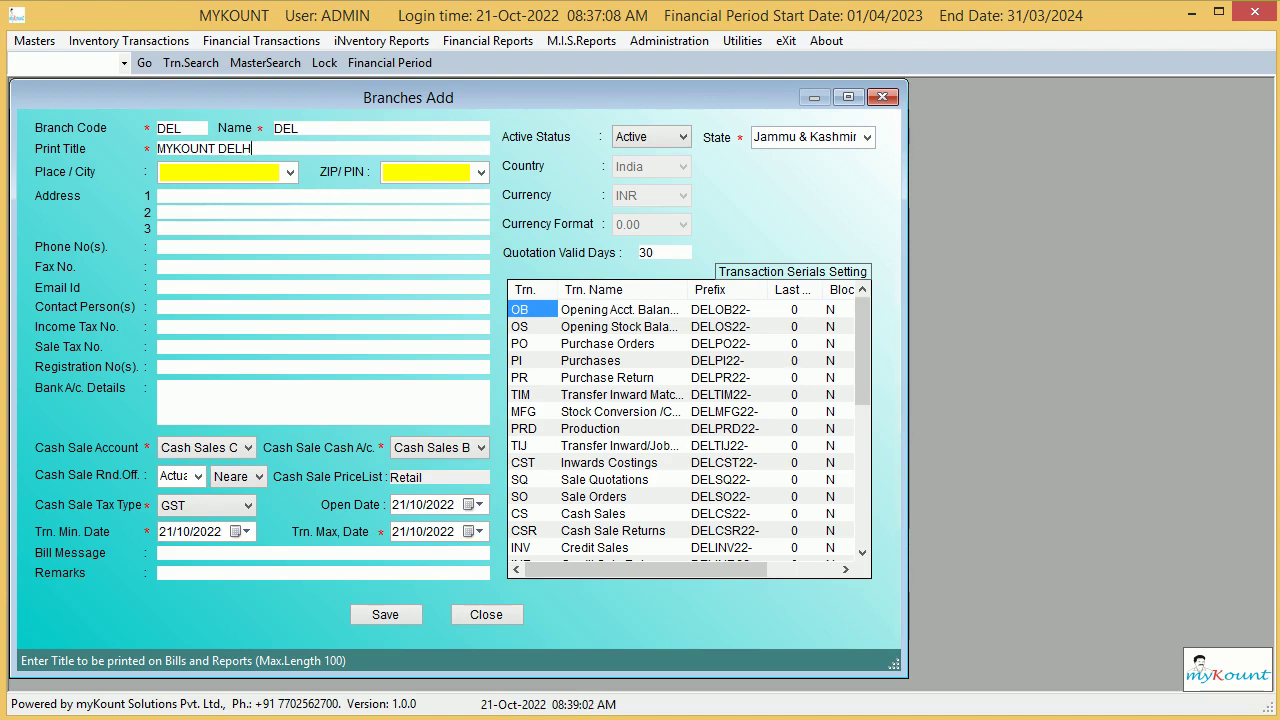
key(Return)
Set the new branch's state to Delhi and save the branch
click(826, 137)
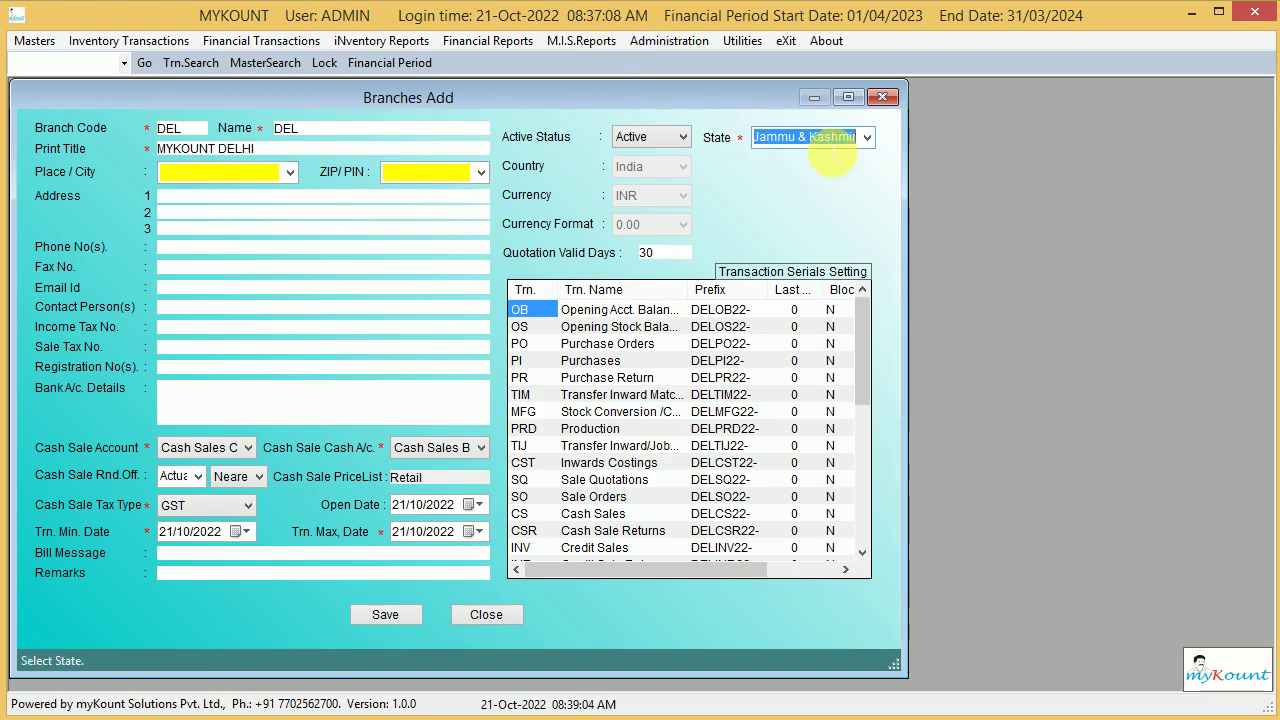
text(Delhi)
key(Return)
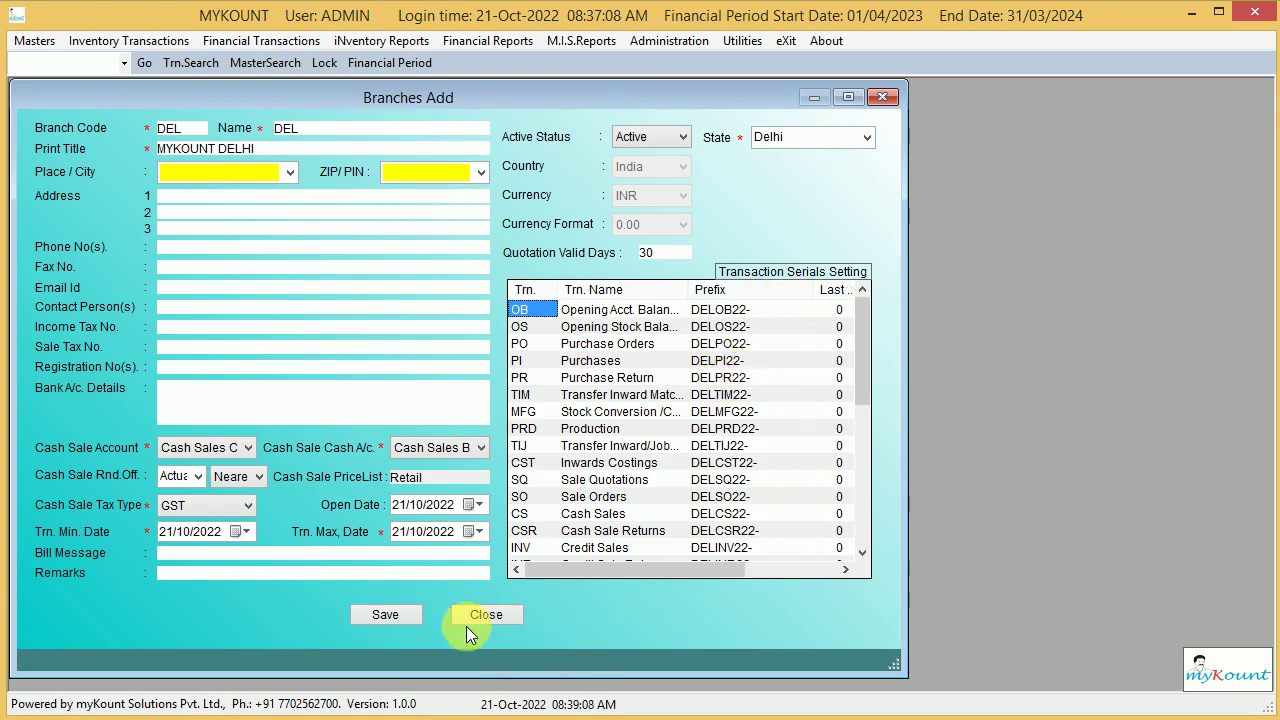
click(390, 615)
click(622, 465)
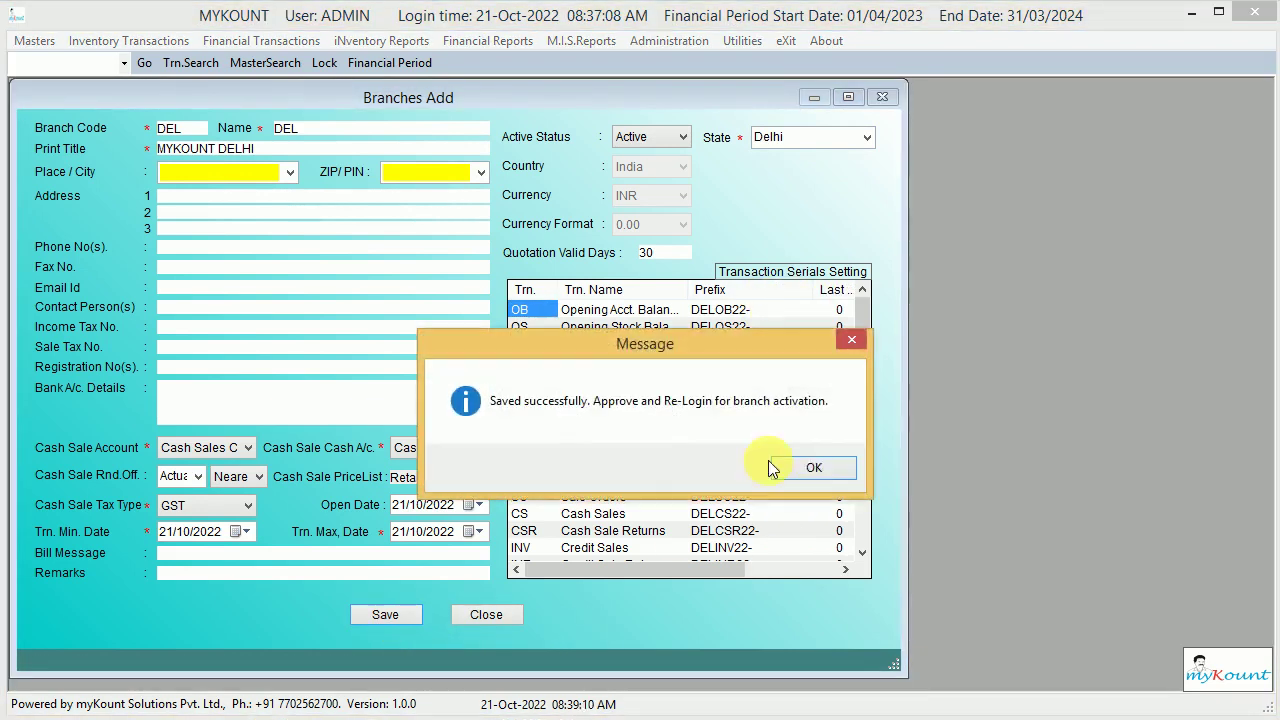
click(812, 468)
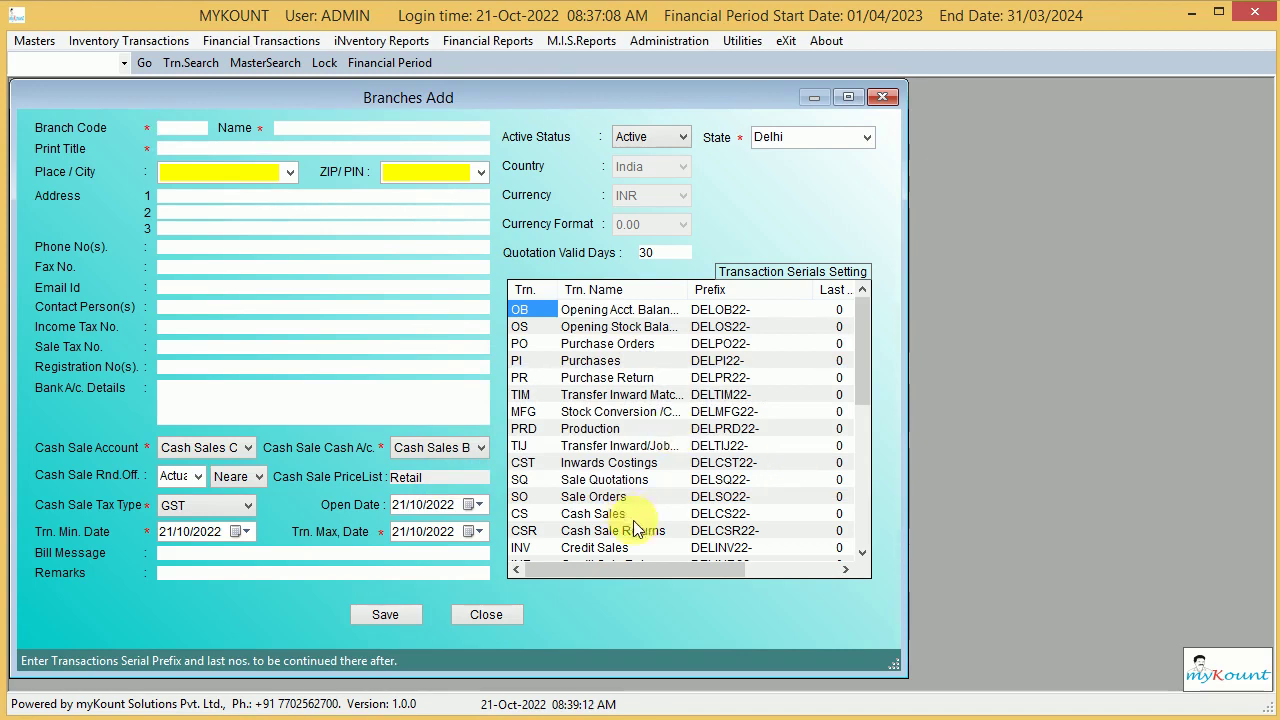
Close the Branches Add form and the Branches List
click(490, 610)
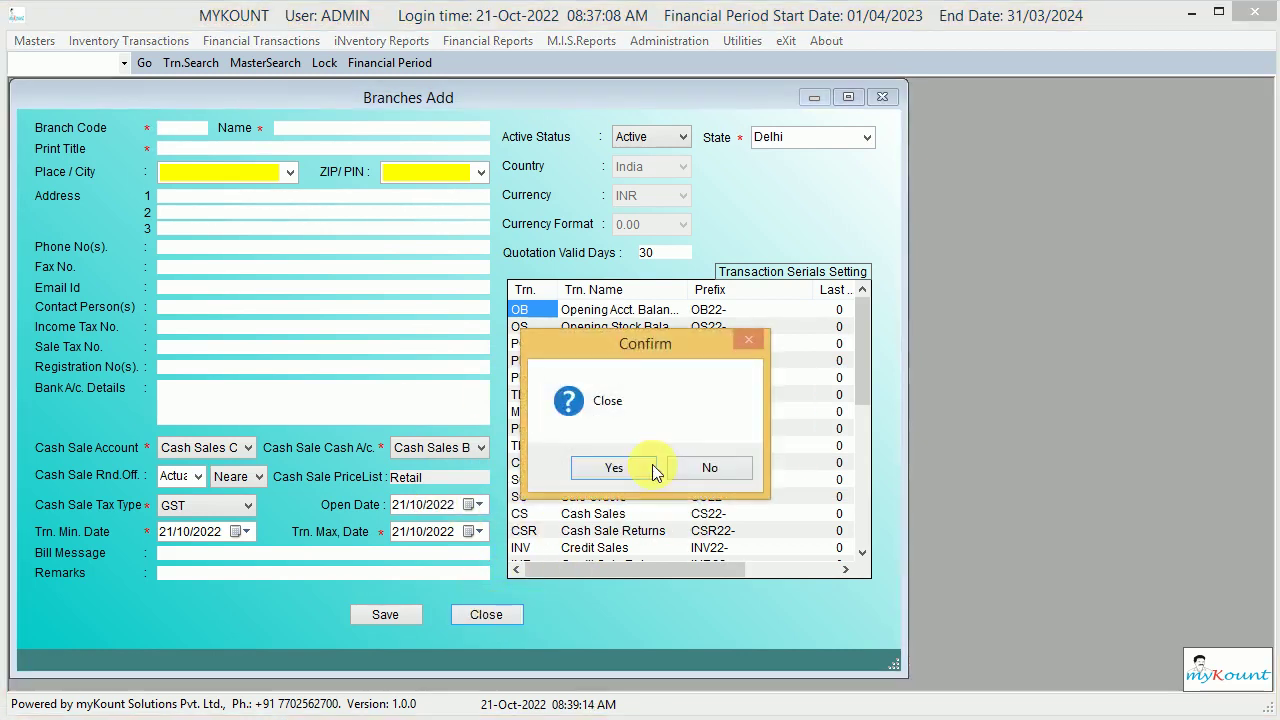
click(616, 466)
click(876, 98)
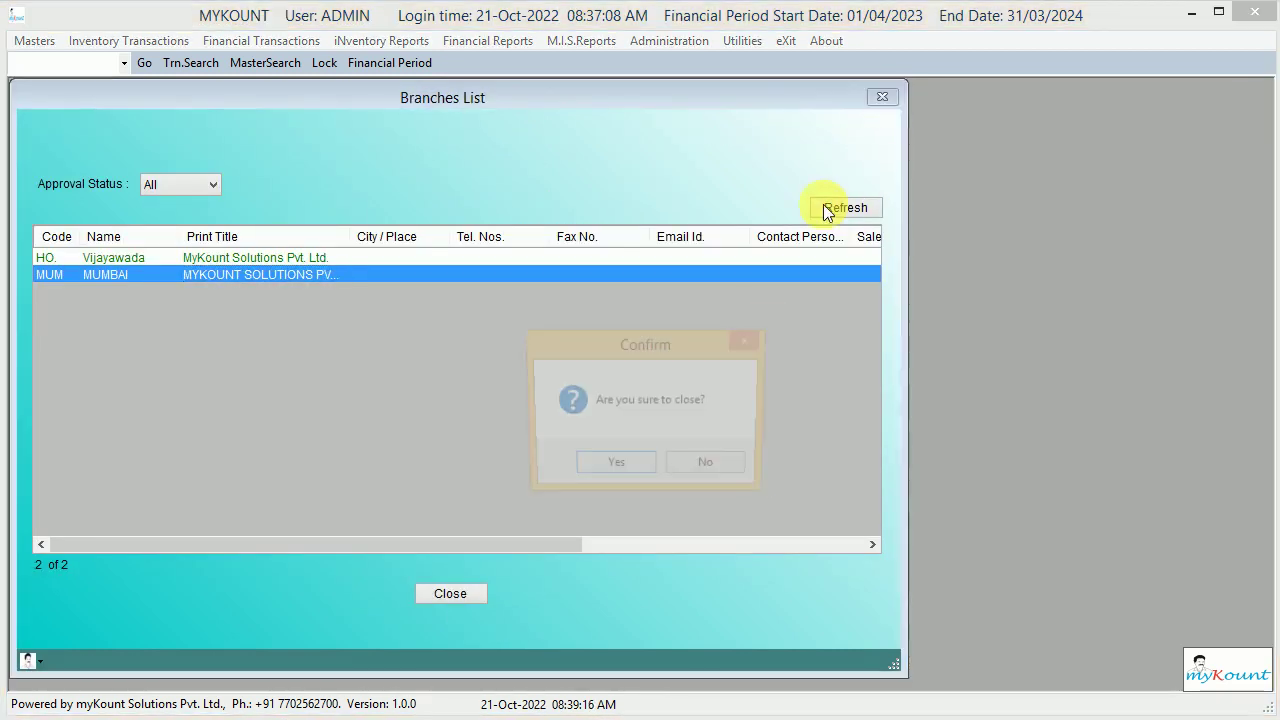
click(604, 472)
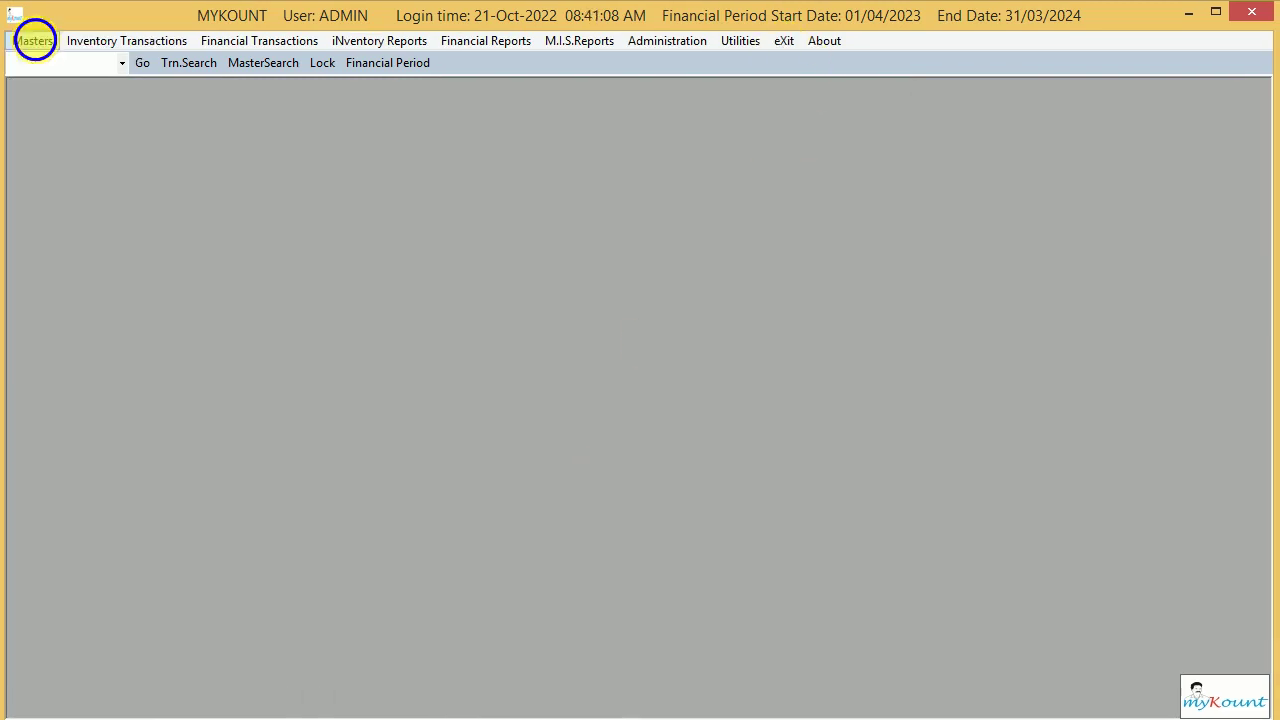
Reopen the Branches List and load the branches of every approval status
click(35, 40)
click(50, 40)
click(32, 42)
mouse_move(37, 62)
mouse_move(371, 63)
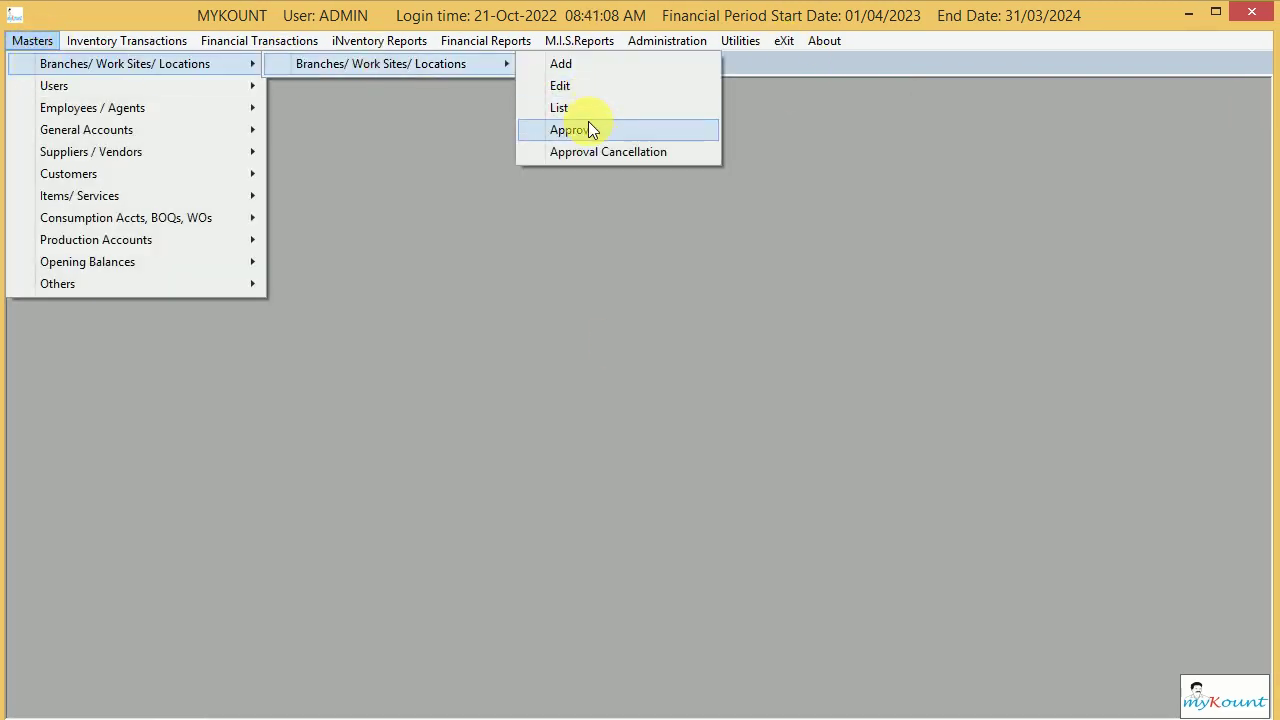
click(588, 107)
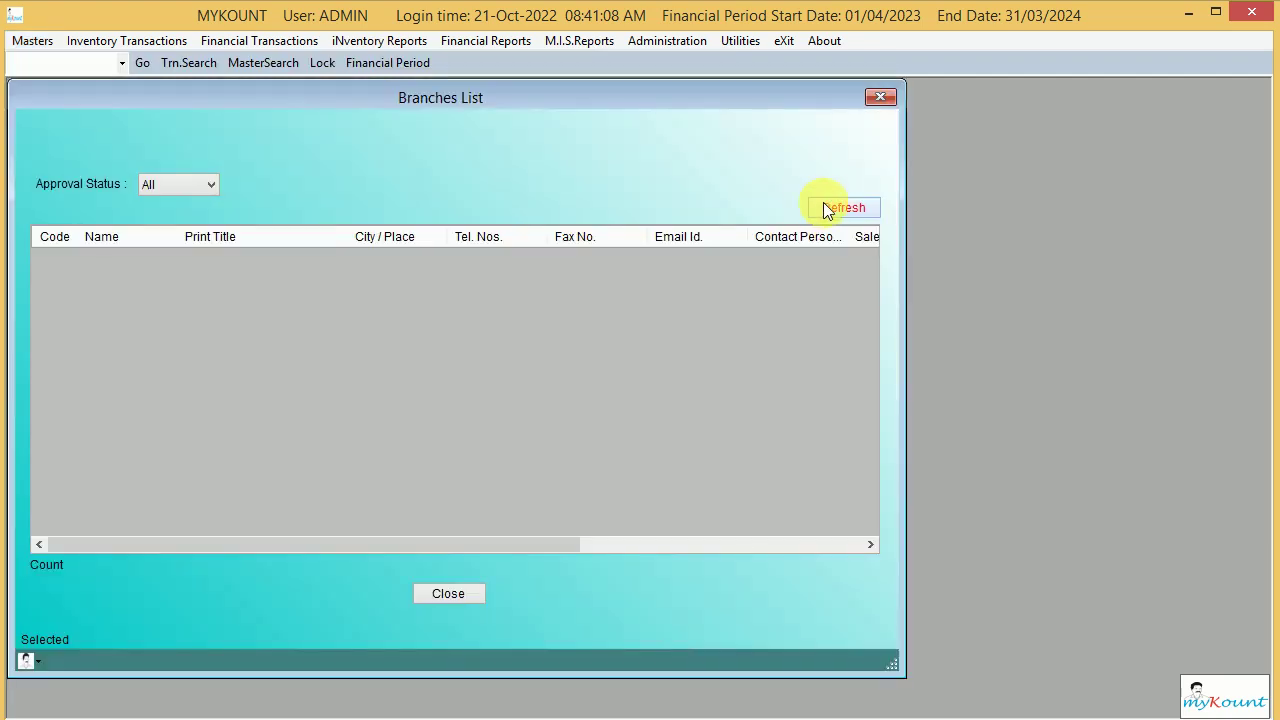
click(828, 208)
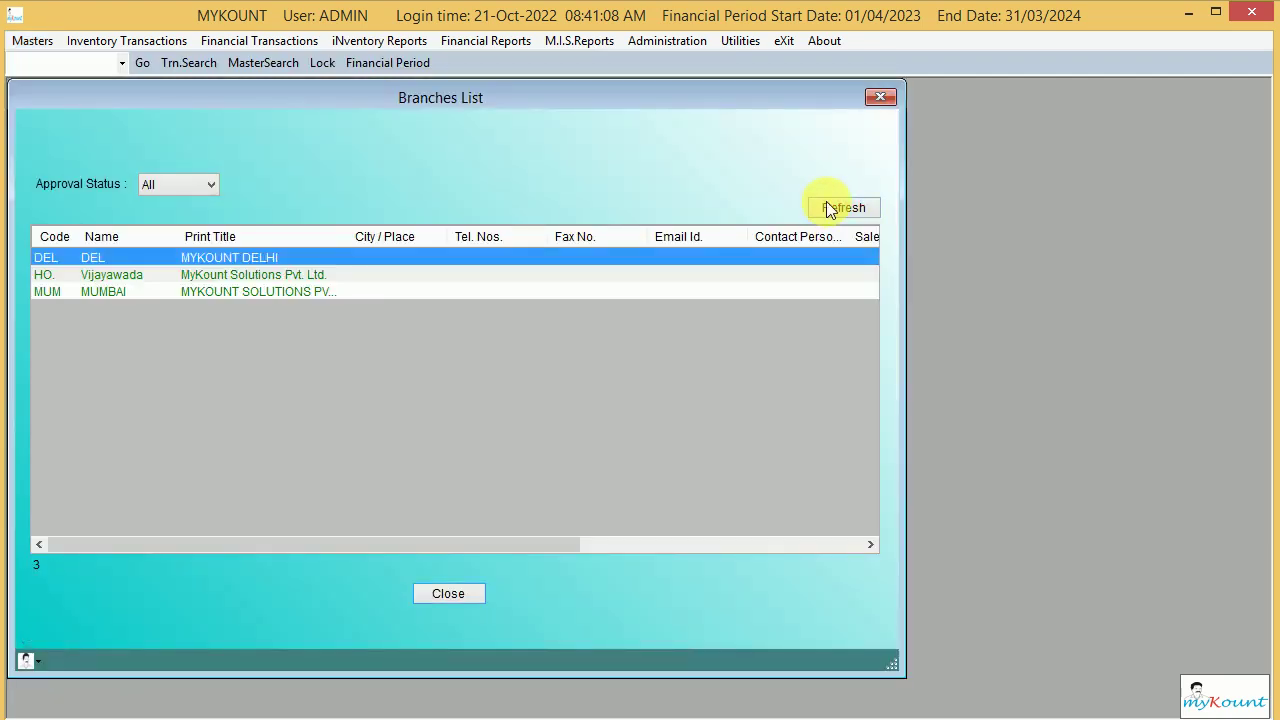
Display the DEL branch, check its transaction serial prefixes under FY2023-24, and close the display
click(174, 291)
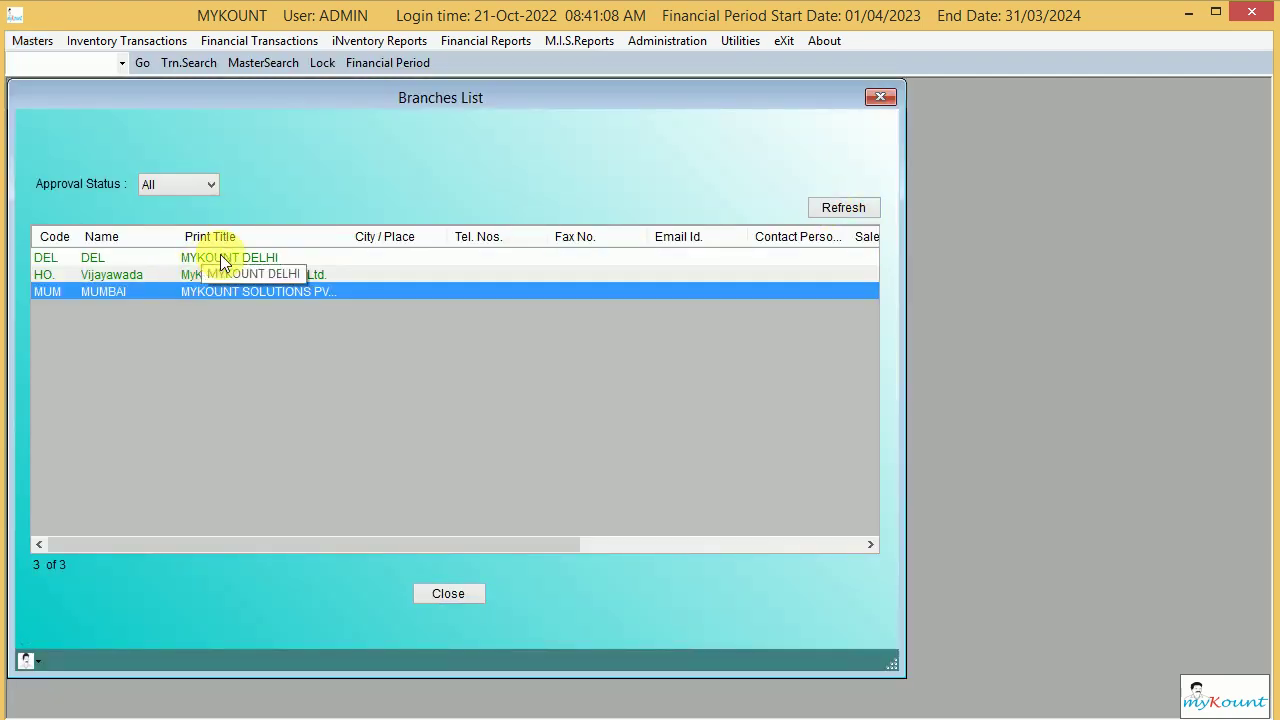
double_click(220, 256)
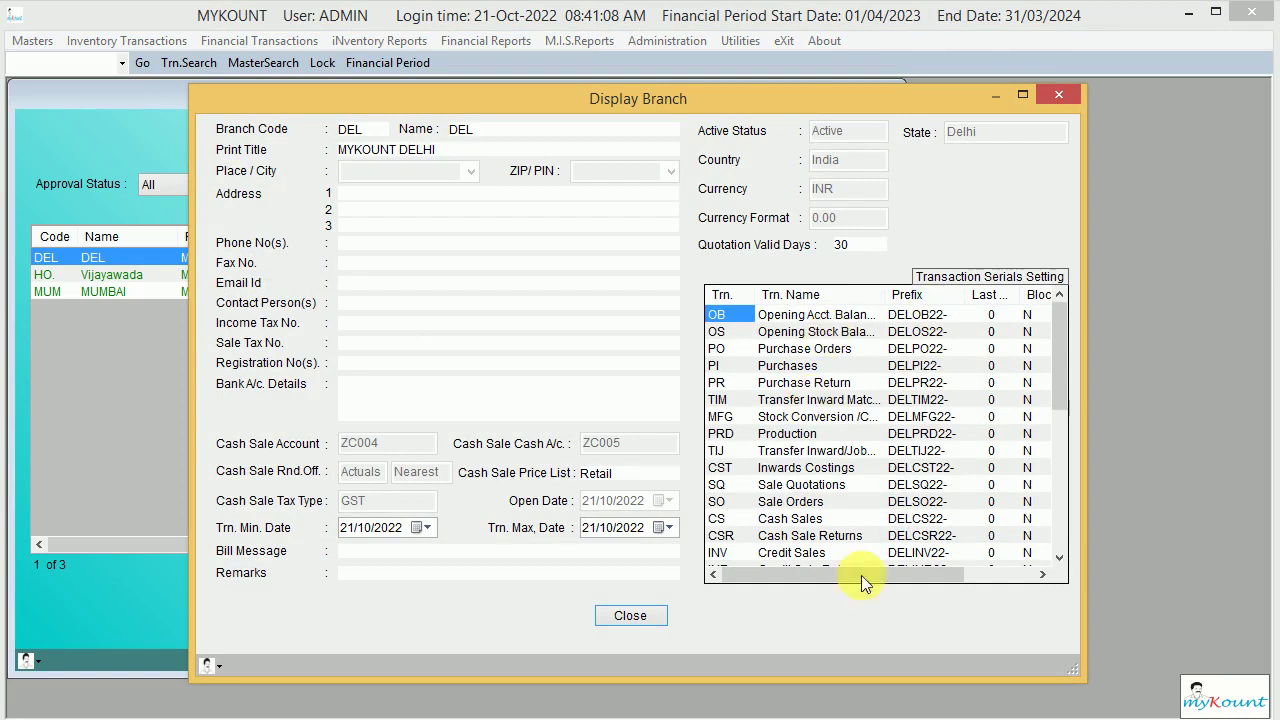
click(935, 348)
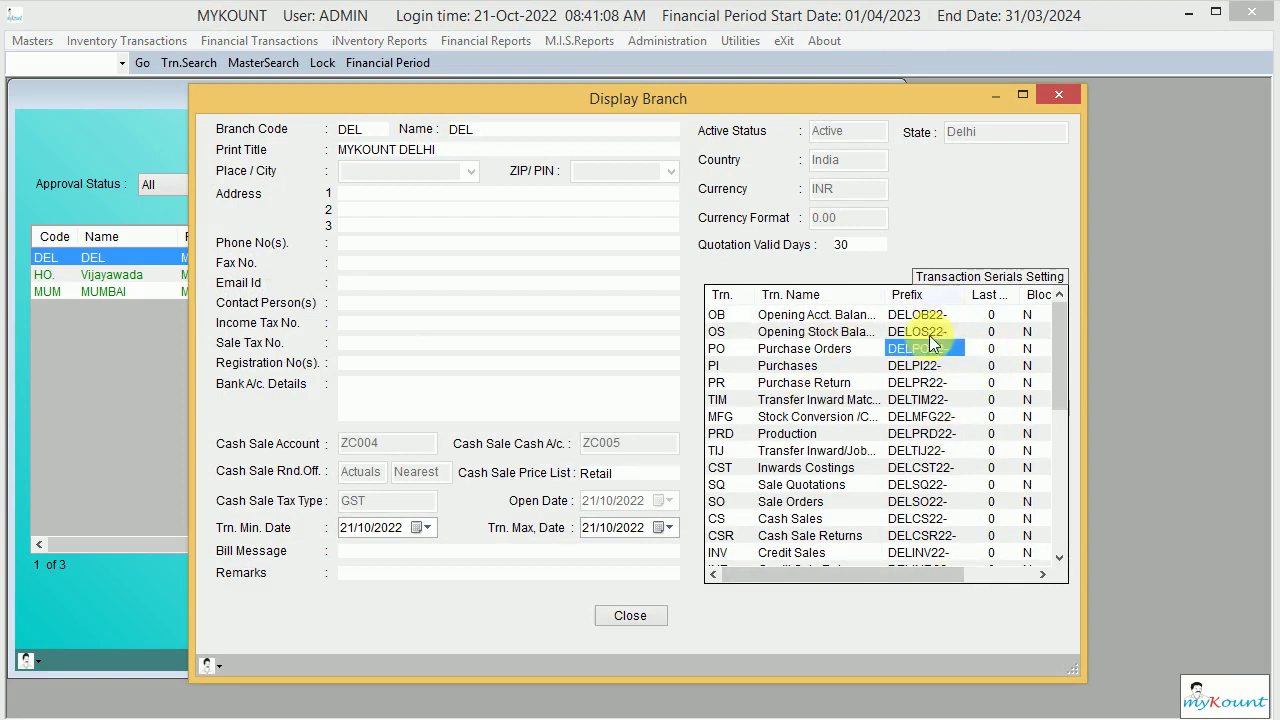
click(1059, 95)
Switch the active financial period to FY2022-23 and check the DEL branch's transaction serials under it
click(348, 68)
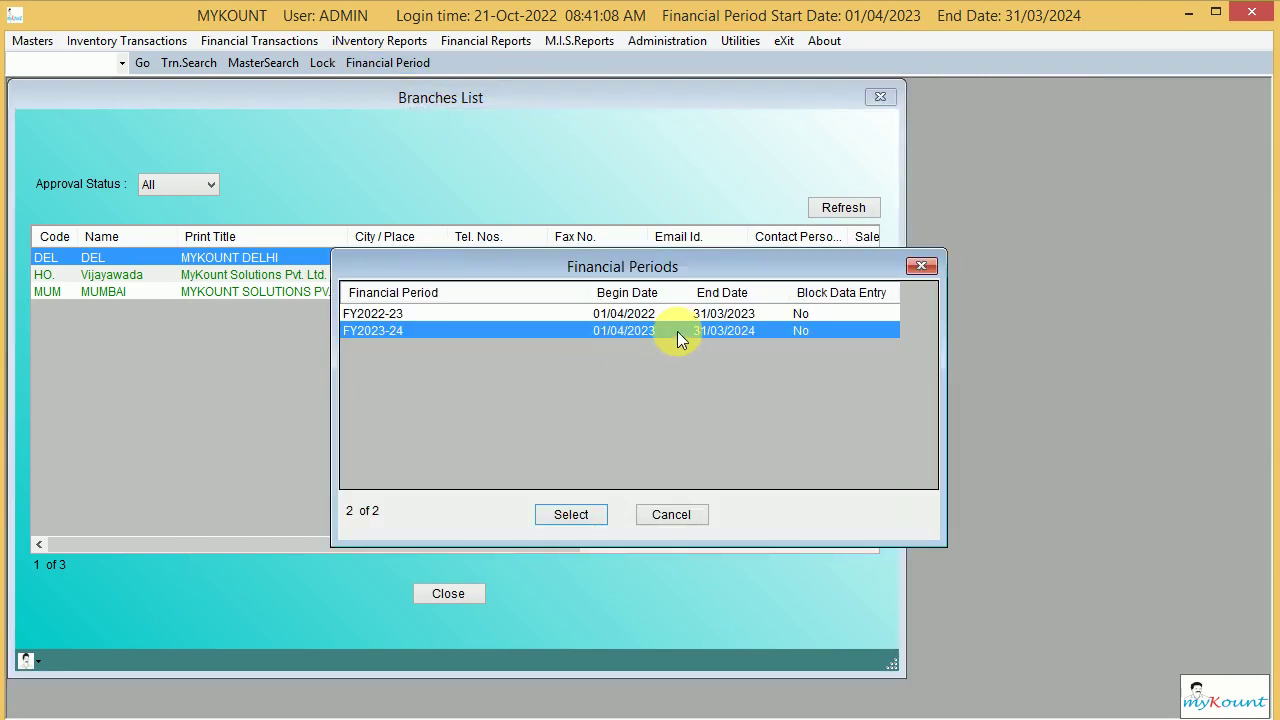
drag(728, 261, 950, 321)
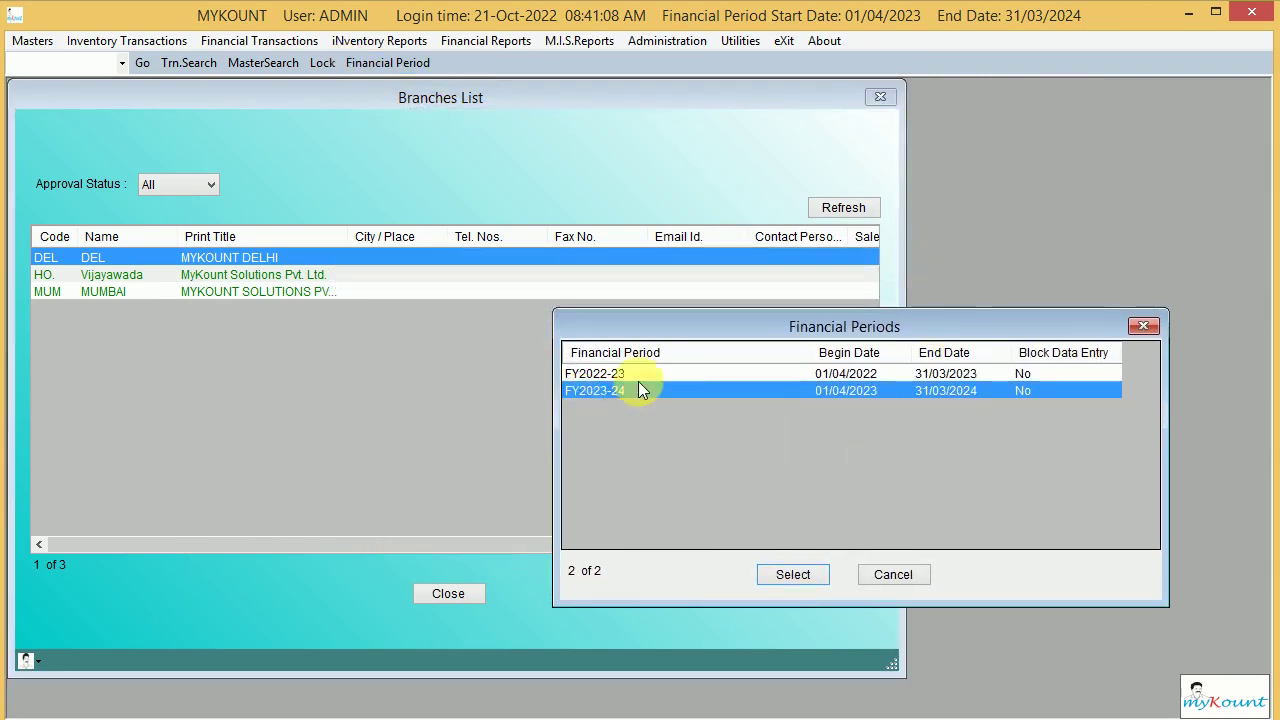
click(720, 374)
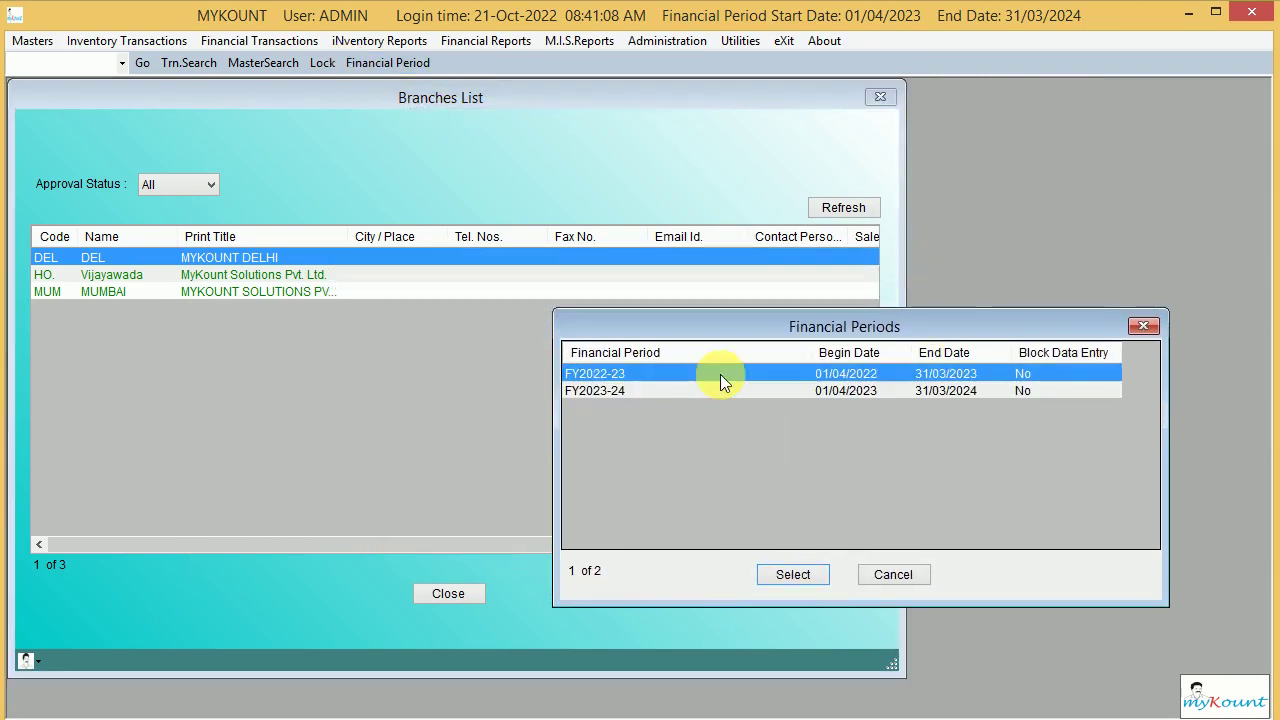
click(785, 578)
double_click(197, 257)
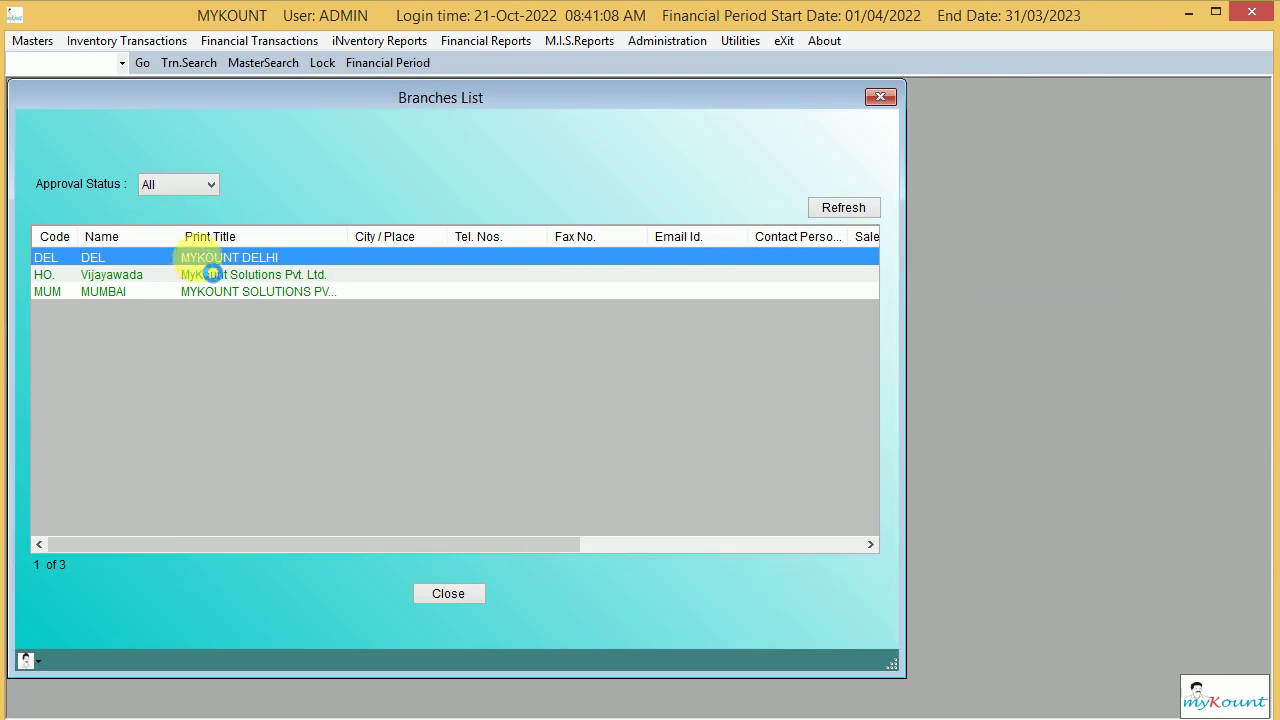
click(892, 350)
scroll(887, 375, down, 5)
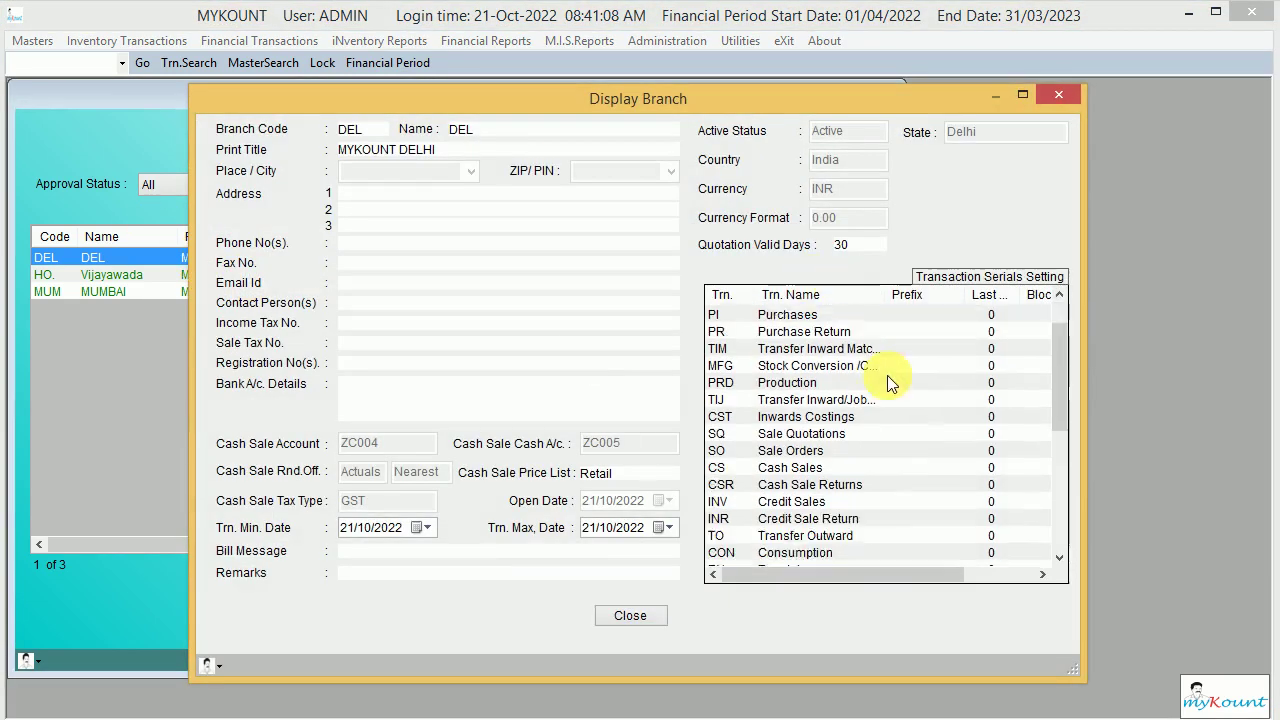
click(1052, 96)
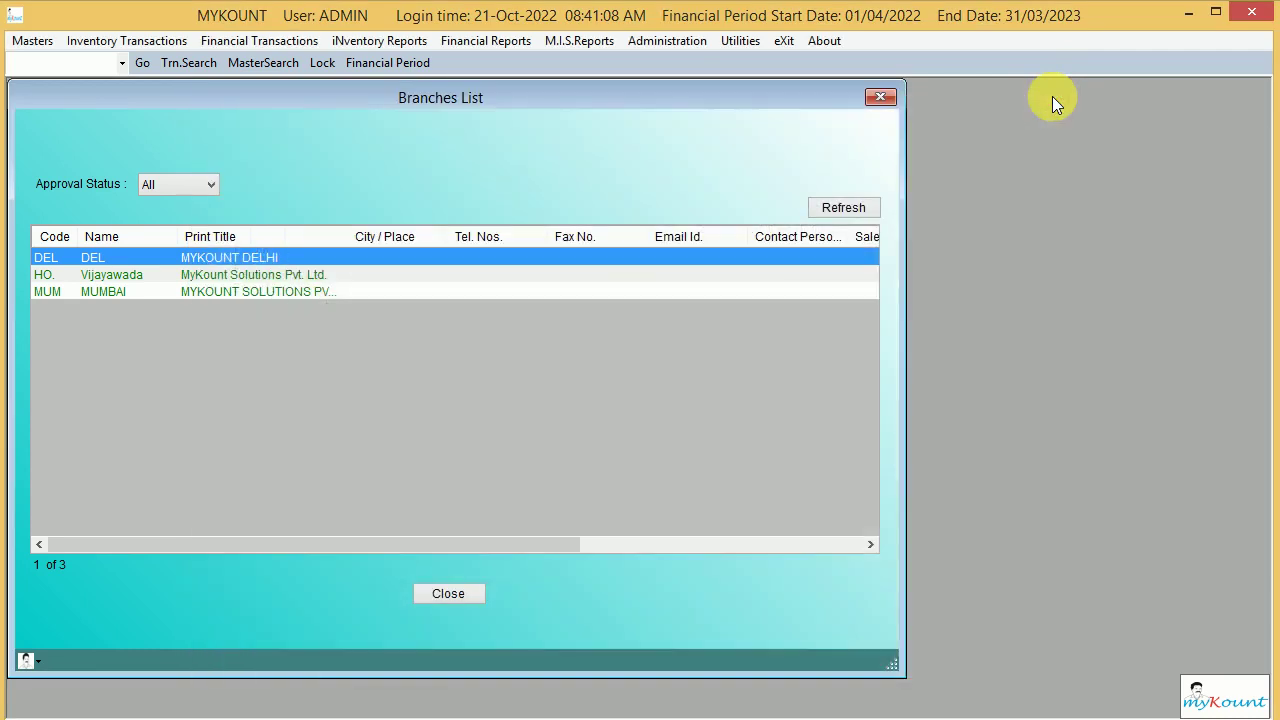
Review the FY2022-23 and FY2023-24 entries in the financial periods list and open the Branches Edit form under FY2022-23
click(388, 62)
click(651, 331)
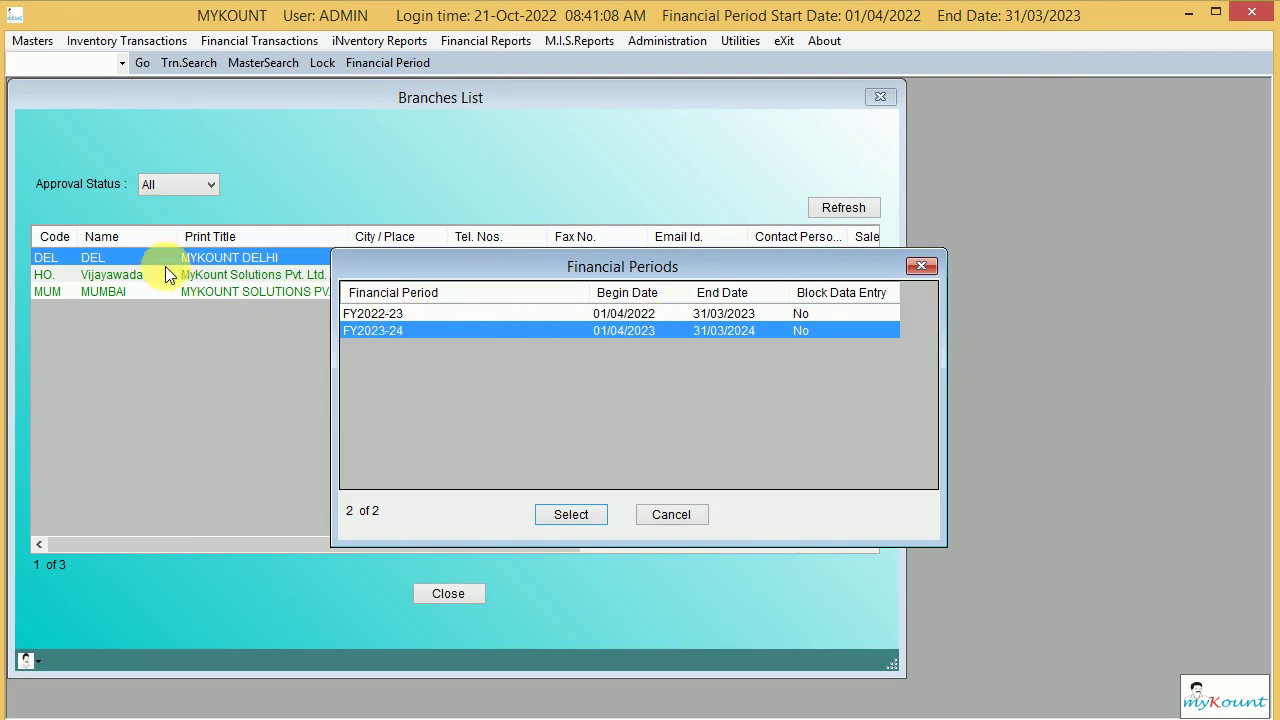
click(645, 315)
click(33, 41)
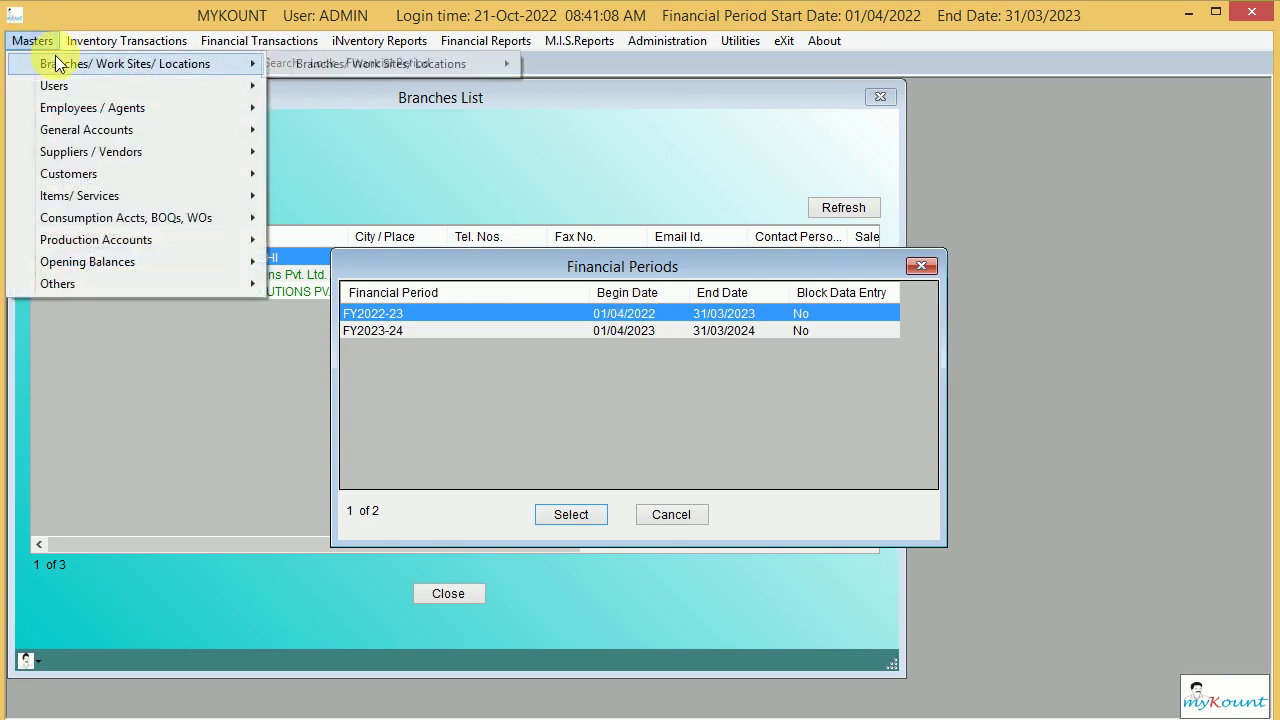
mouse_move(514, 63)
click(578, 86)
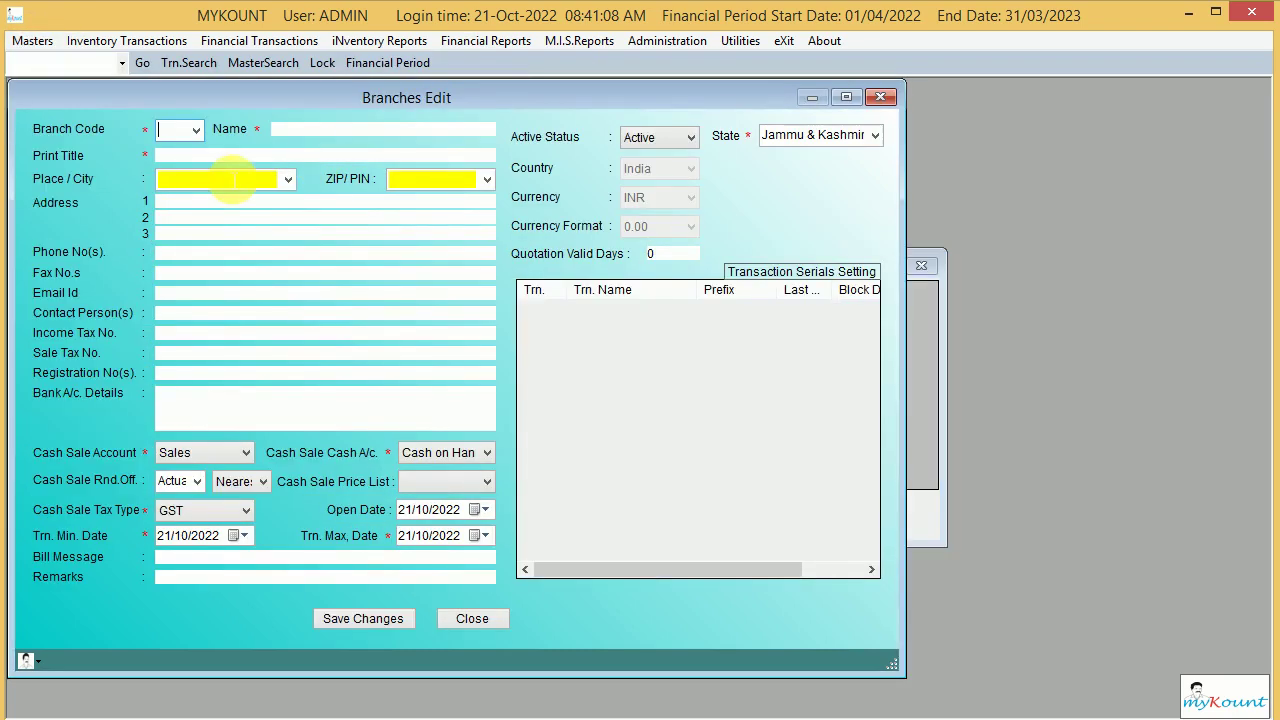
Load the DEL branch for editing, check its FY2022-23 transaction serial prefixes, and close the form and the financial periods list without saving
text(DEL)
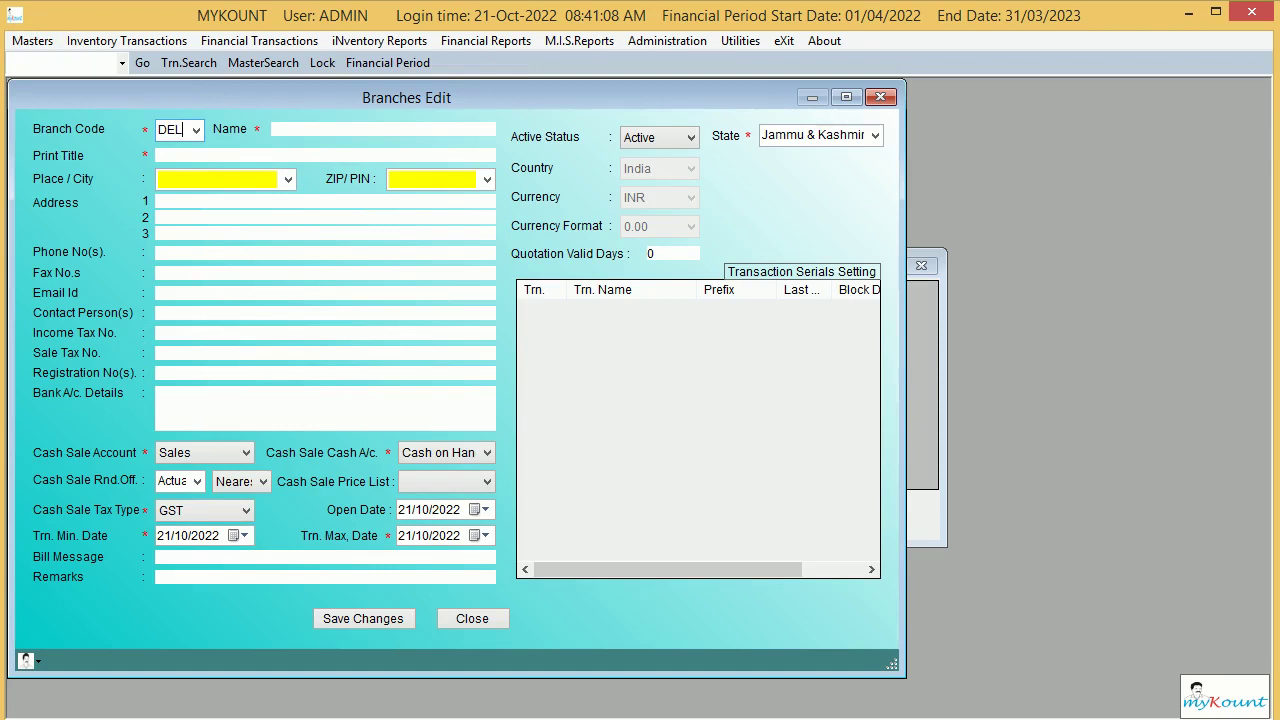
key(Return)
key(Return)
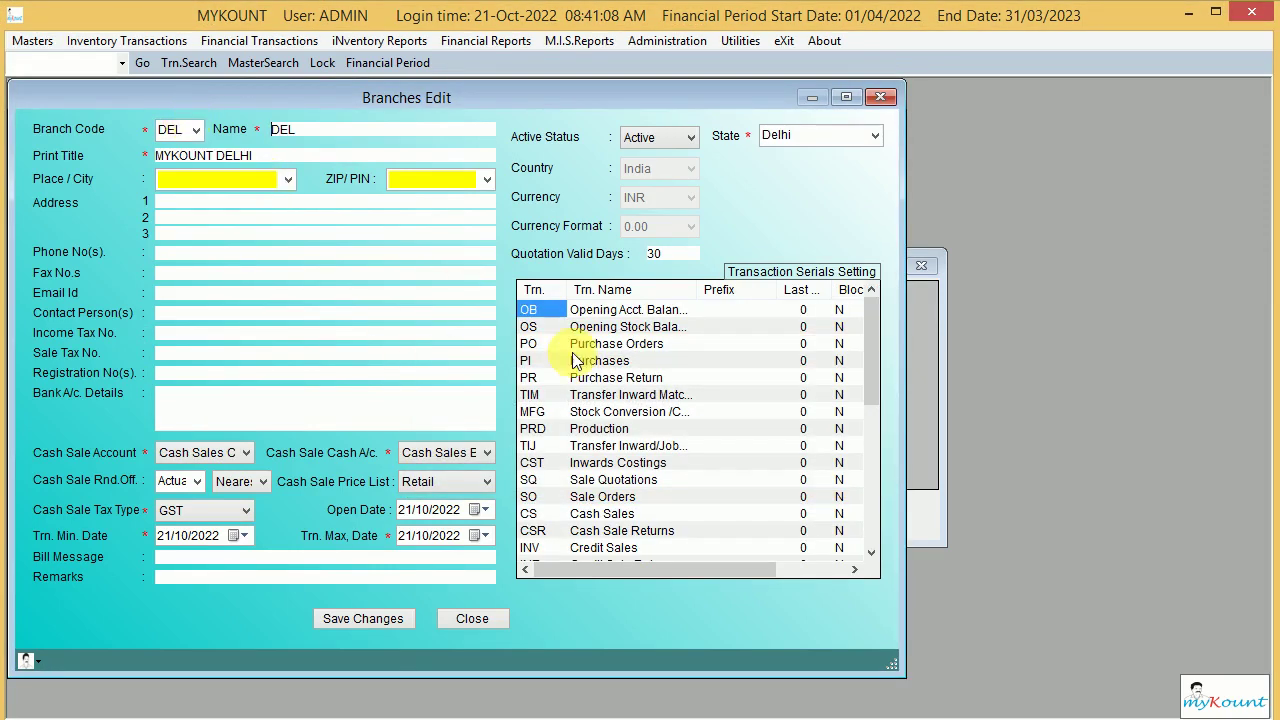
click(880, 96)
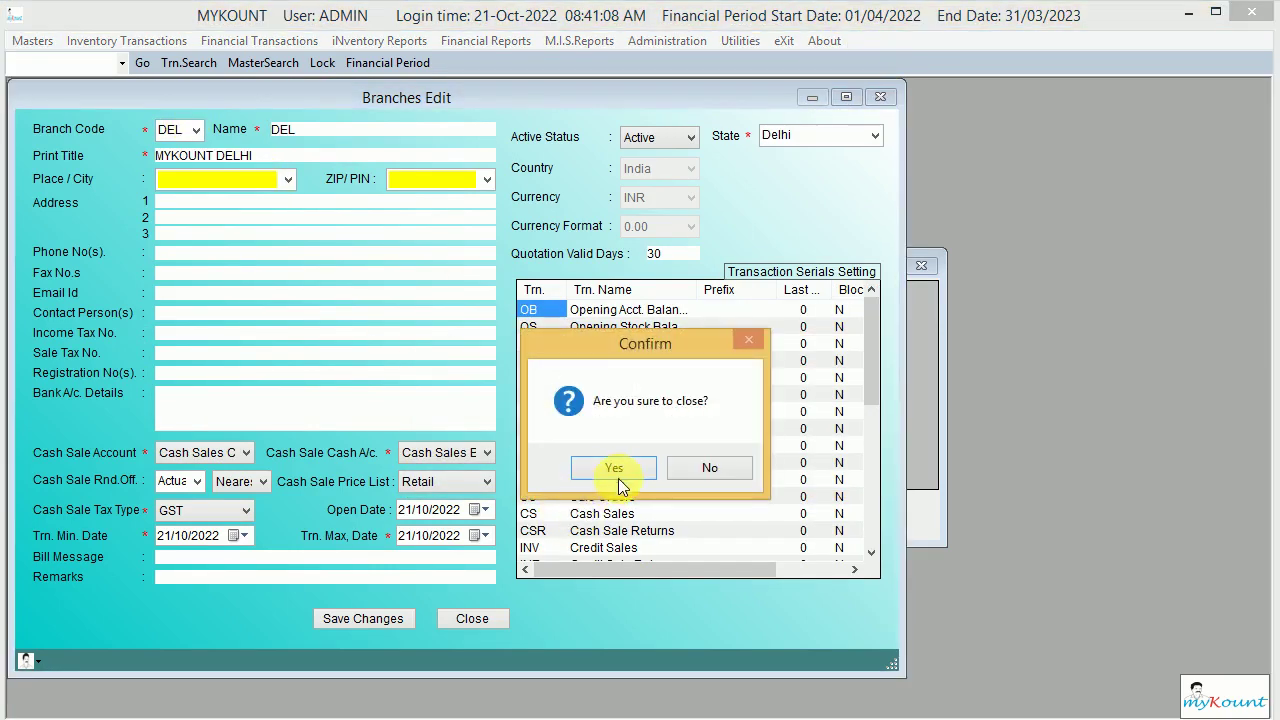
click(620, 470)
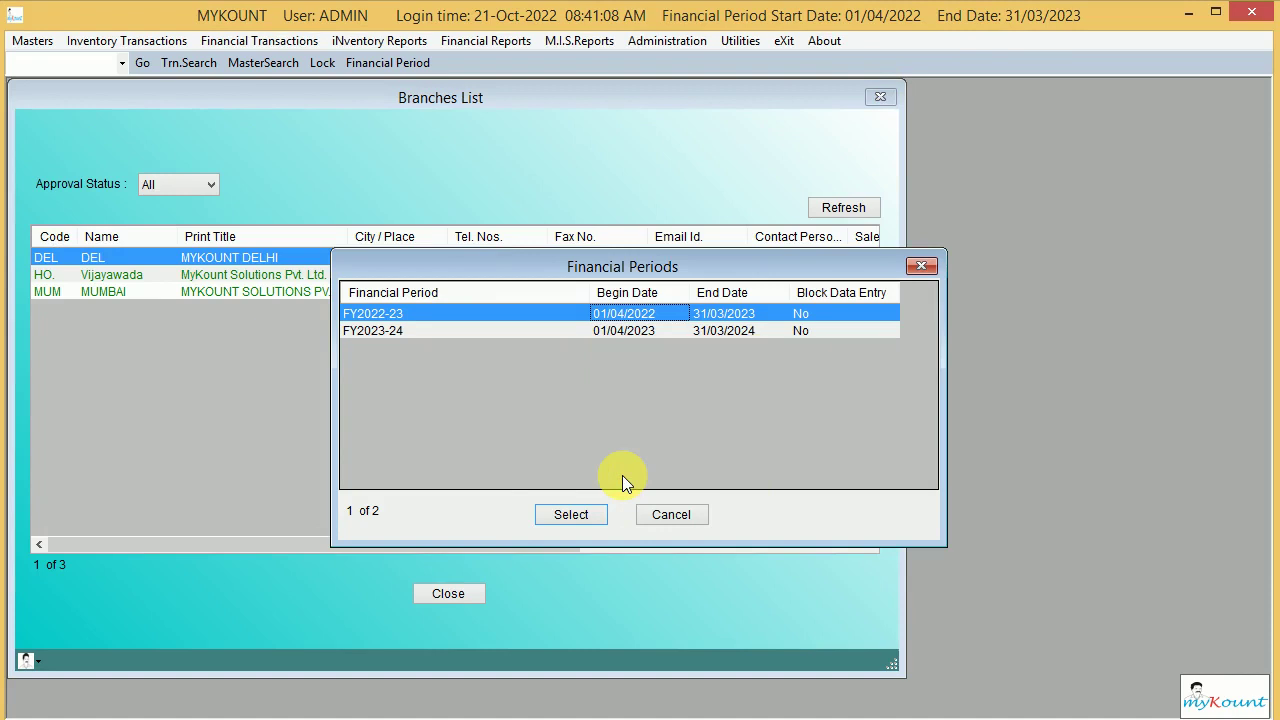
click(921, 265)
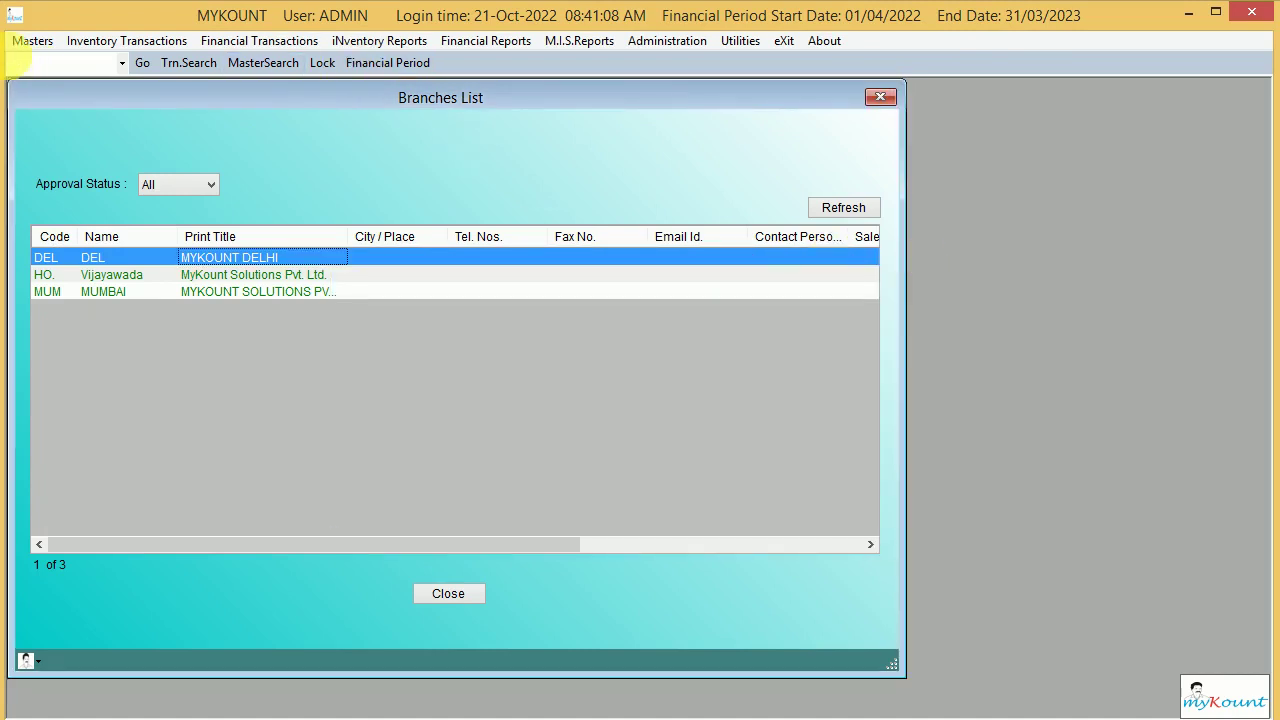
click(30, 41)
mouse_move(105, 283)
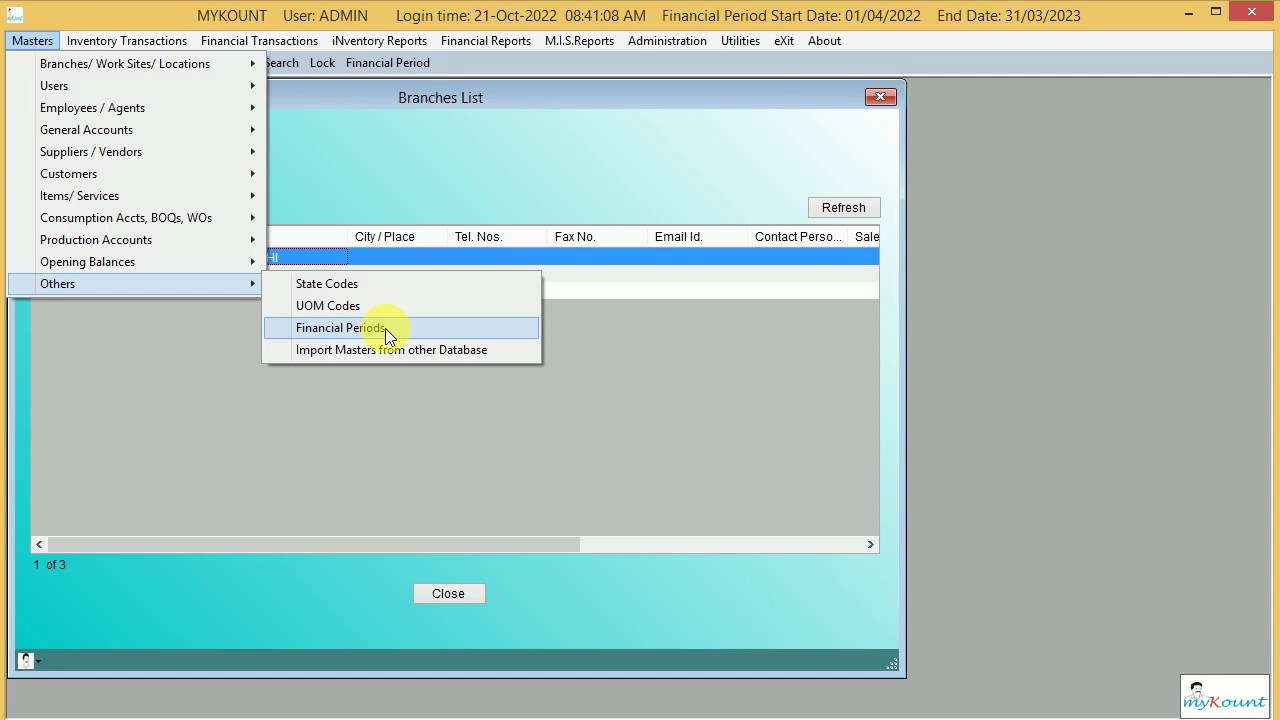
mouse_move(203, 70)
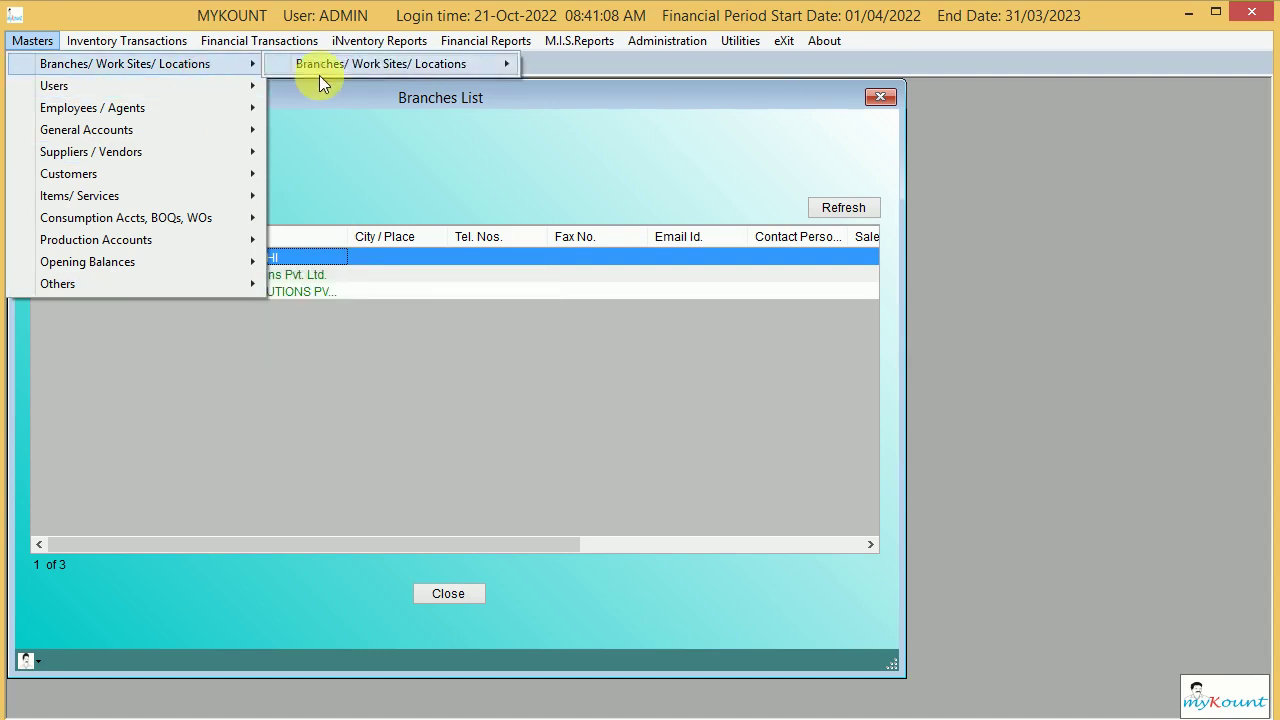
click(368, 70)
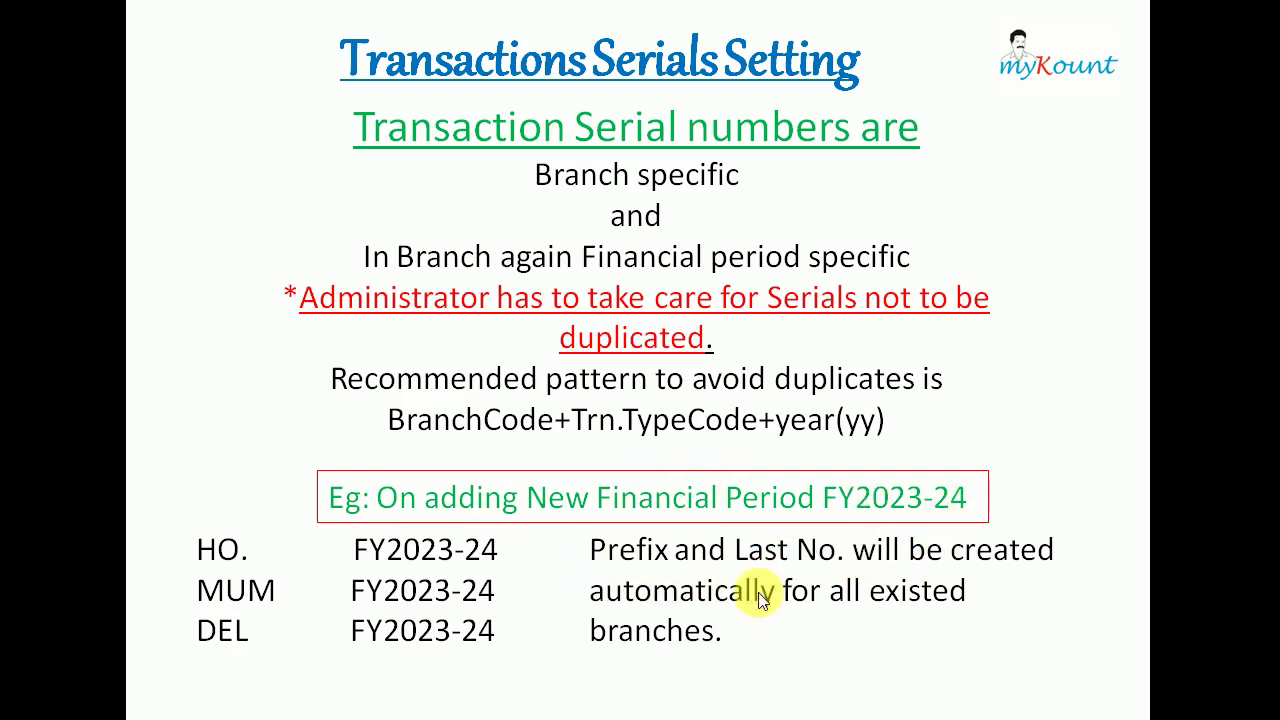
click(661, 644)
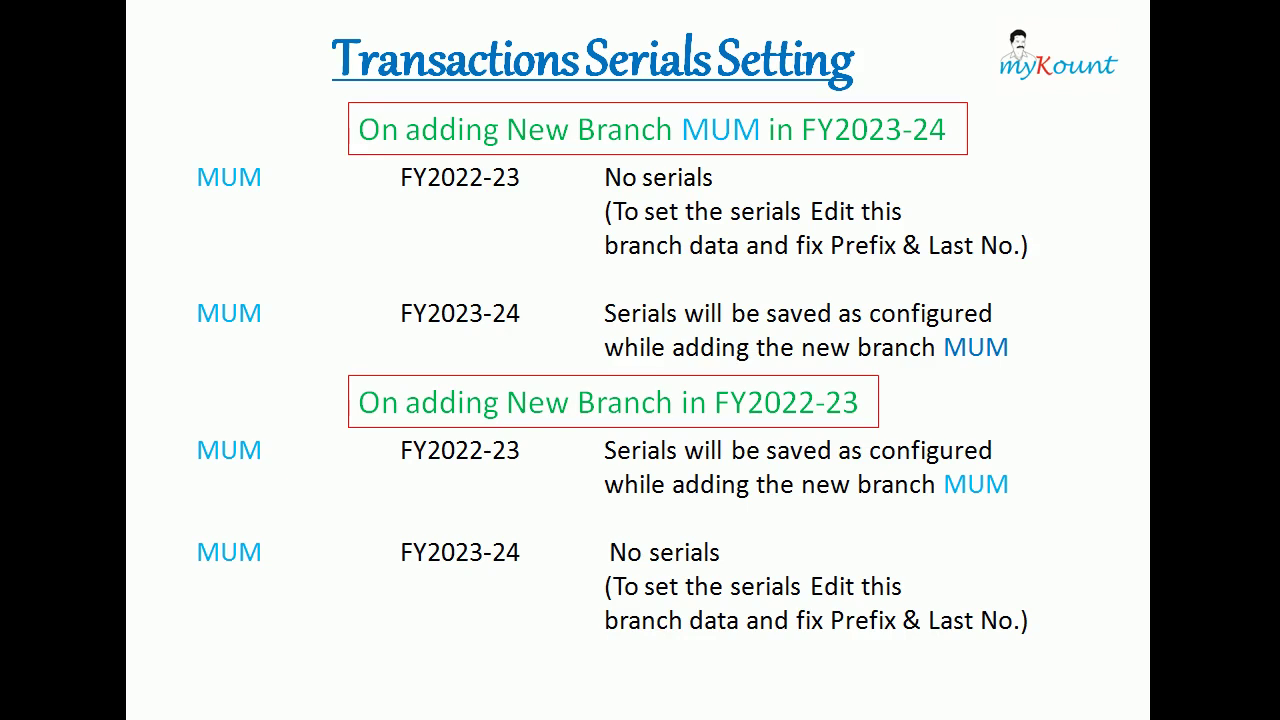
key(Right)
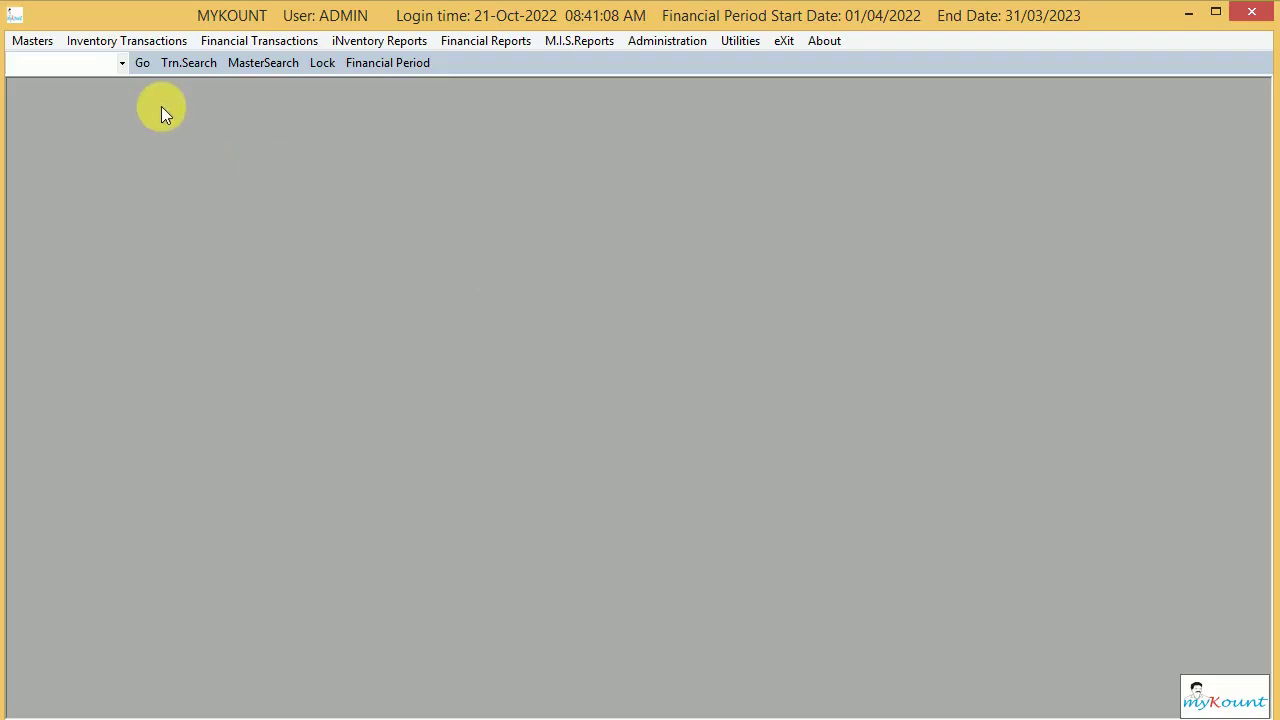
Open a new purchase entry and choose the HO. branch to check its transaction number and date
click(137, 40)
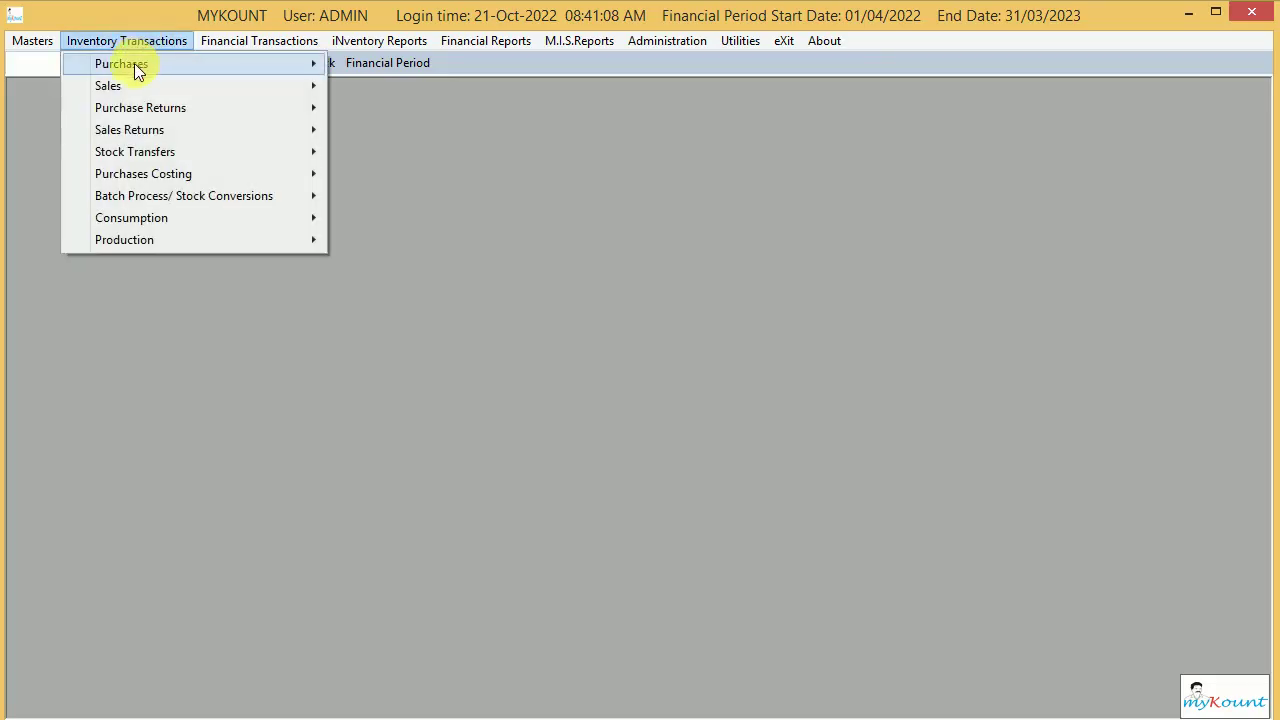
mouse_move(134, 63)
mouse_move(408, 90)
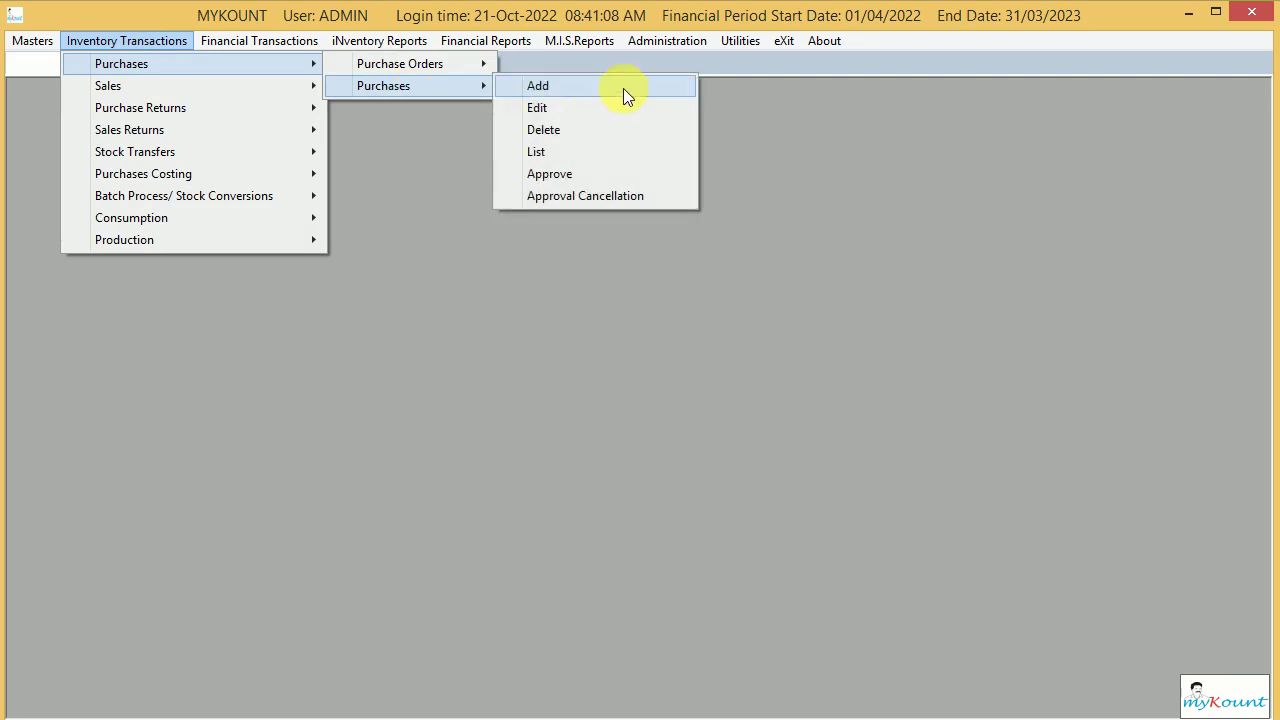
click(623, 88)
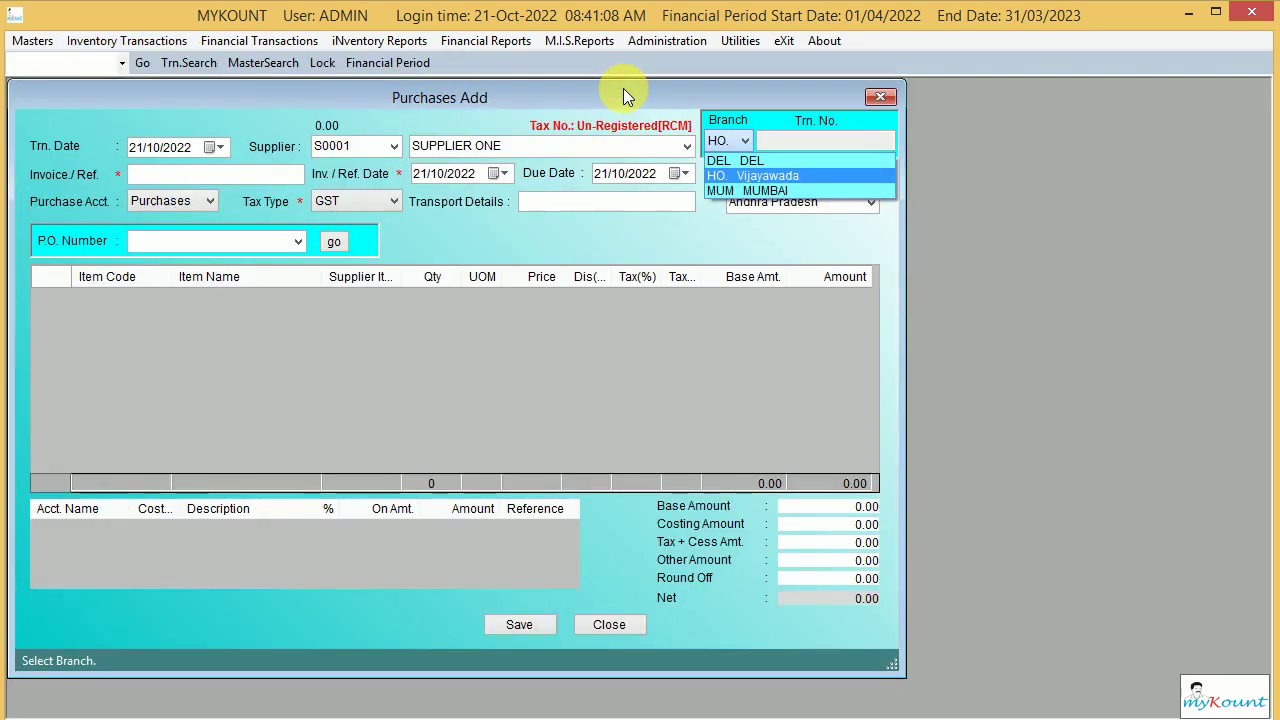
click(748, 176)
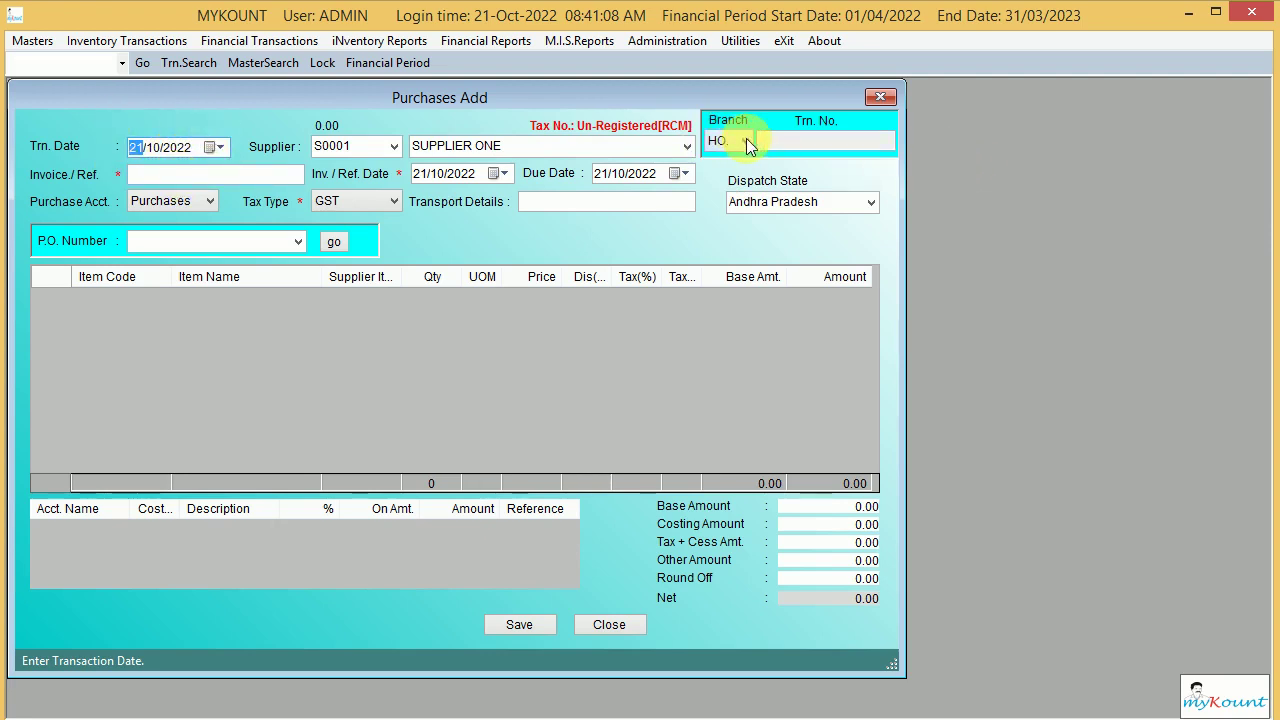
Open the Branches Add form, acknowledge the serial numbers alert, and compare its transaction date limits with the financial periods list
click(33, 41)
mouse_move(210, 72)
mouse_move(371, 63)
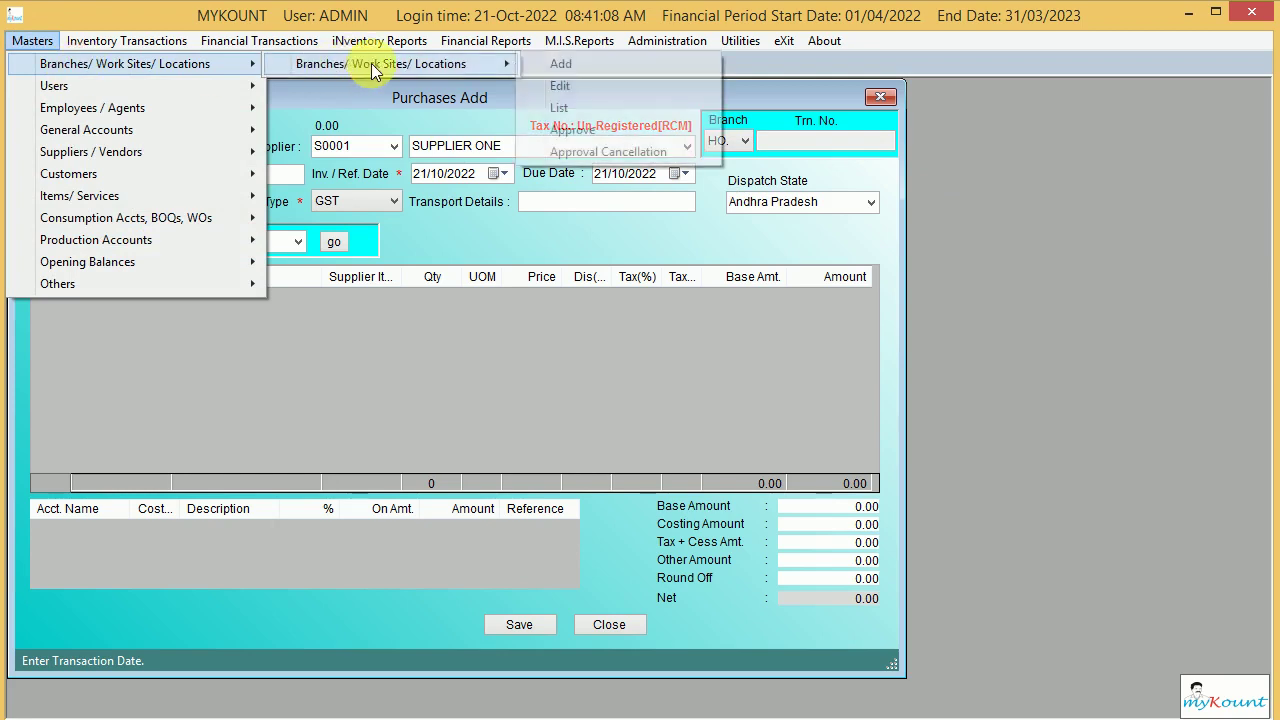
click(583, 68)
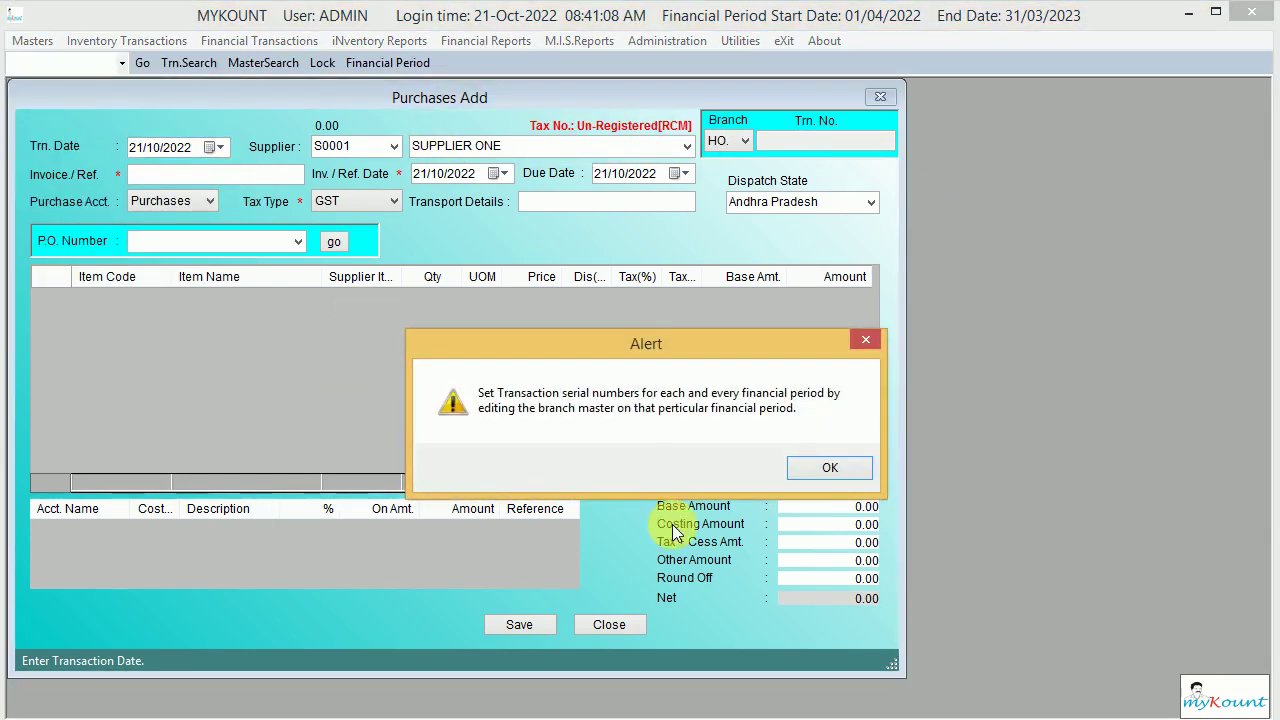
click(828, 469)
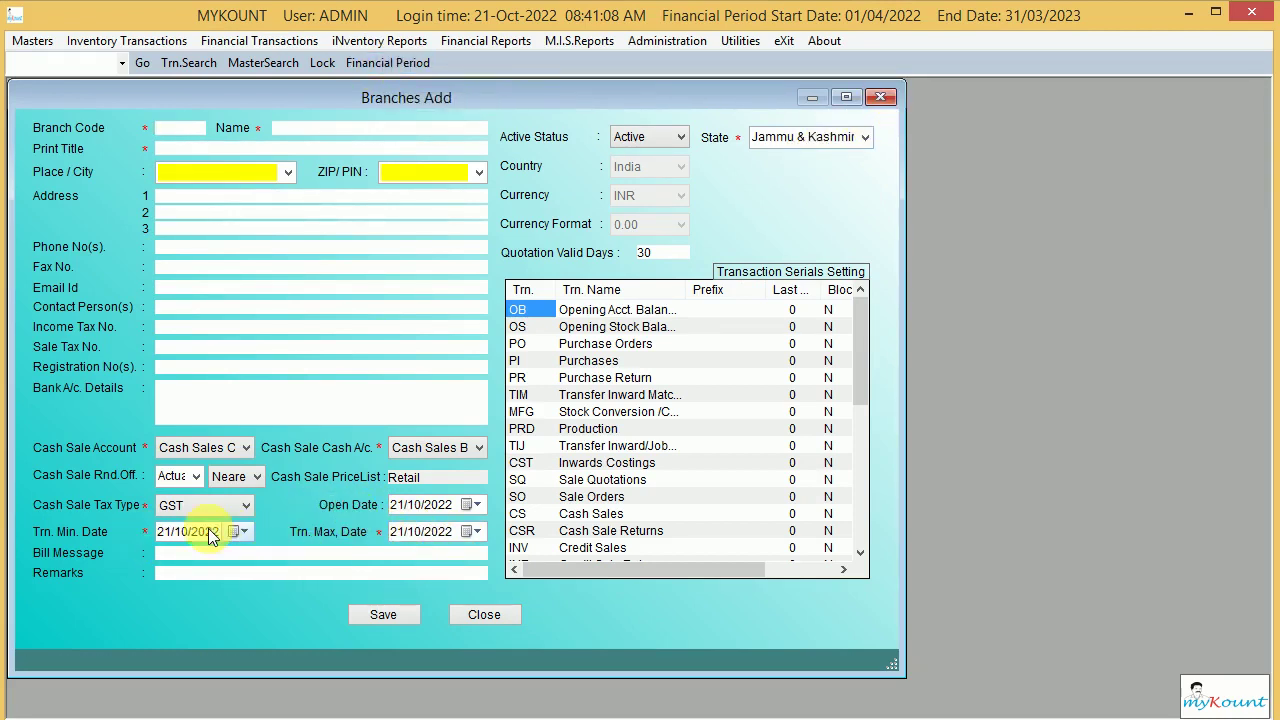
click(412, 64)
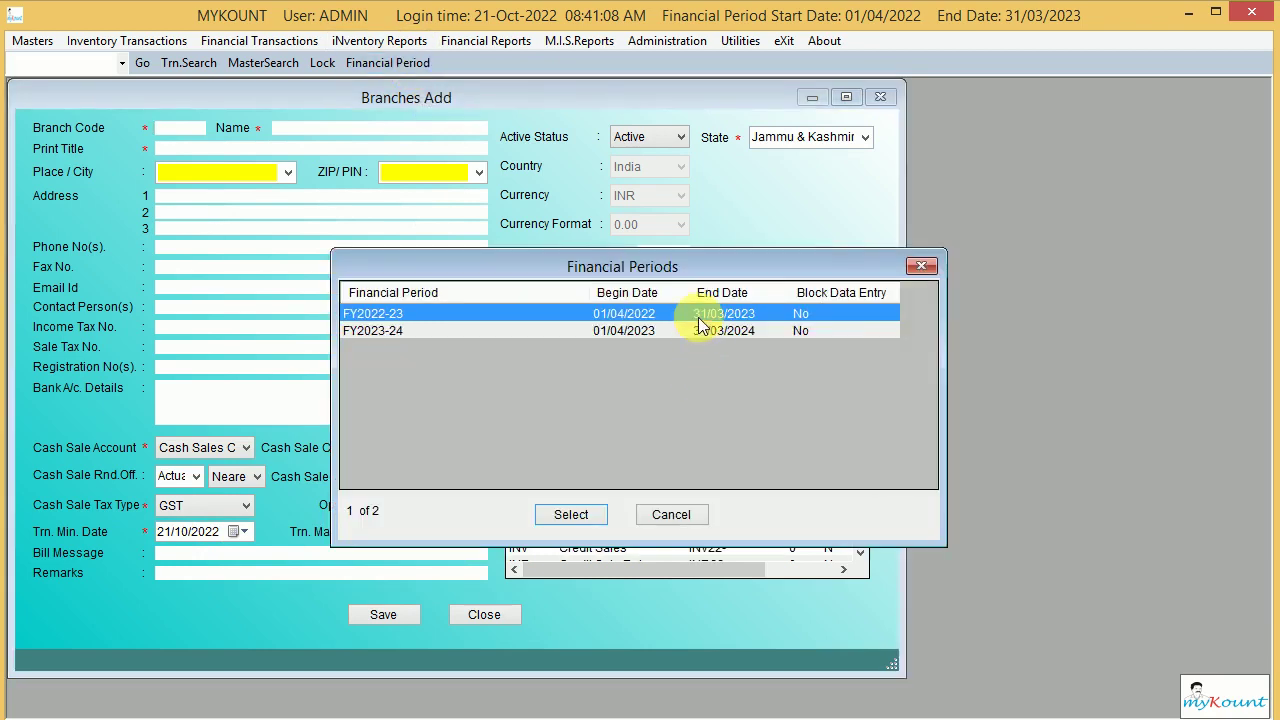
click(921, 266)
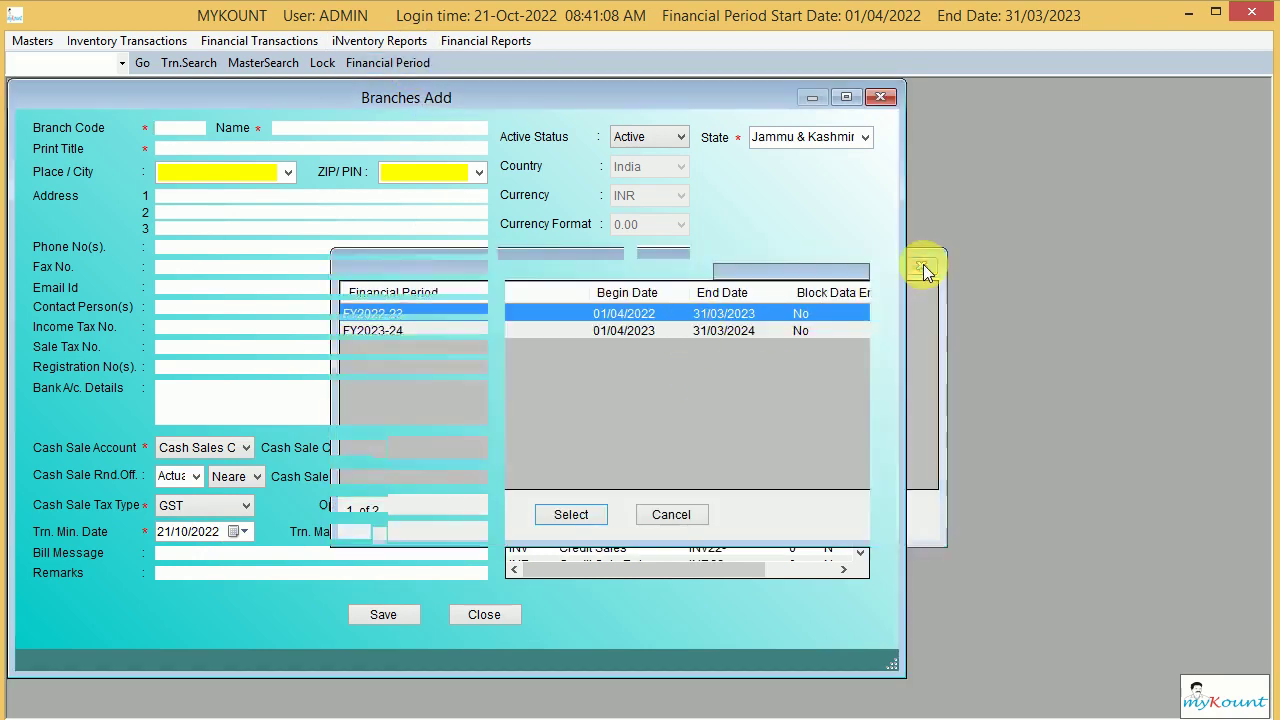
Open the Users Add form, examine its transaction minimum and maximum dates, and shift the form away from the Branches Add window
click(40, 47)
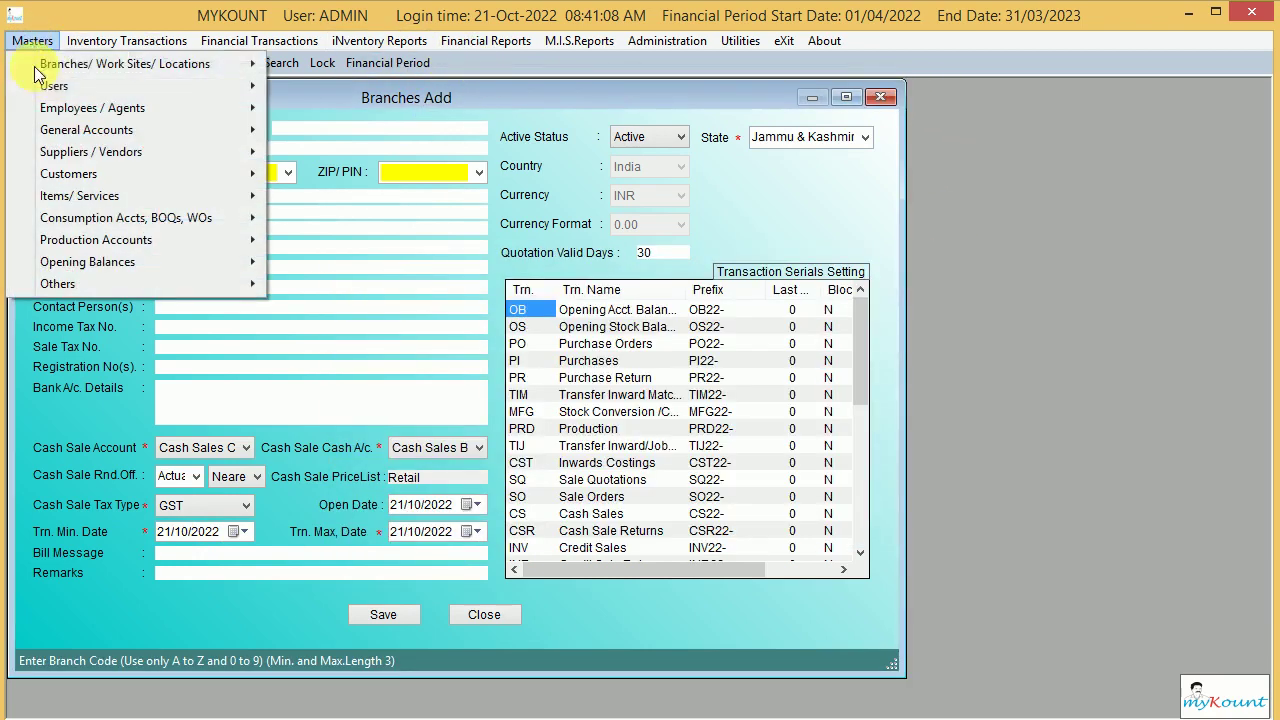
mouse_move(54, 85)
mouse_move(353, 89)
click(460, 87)
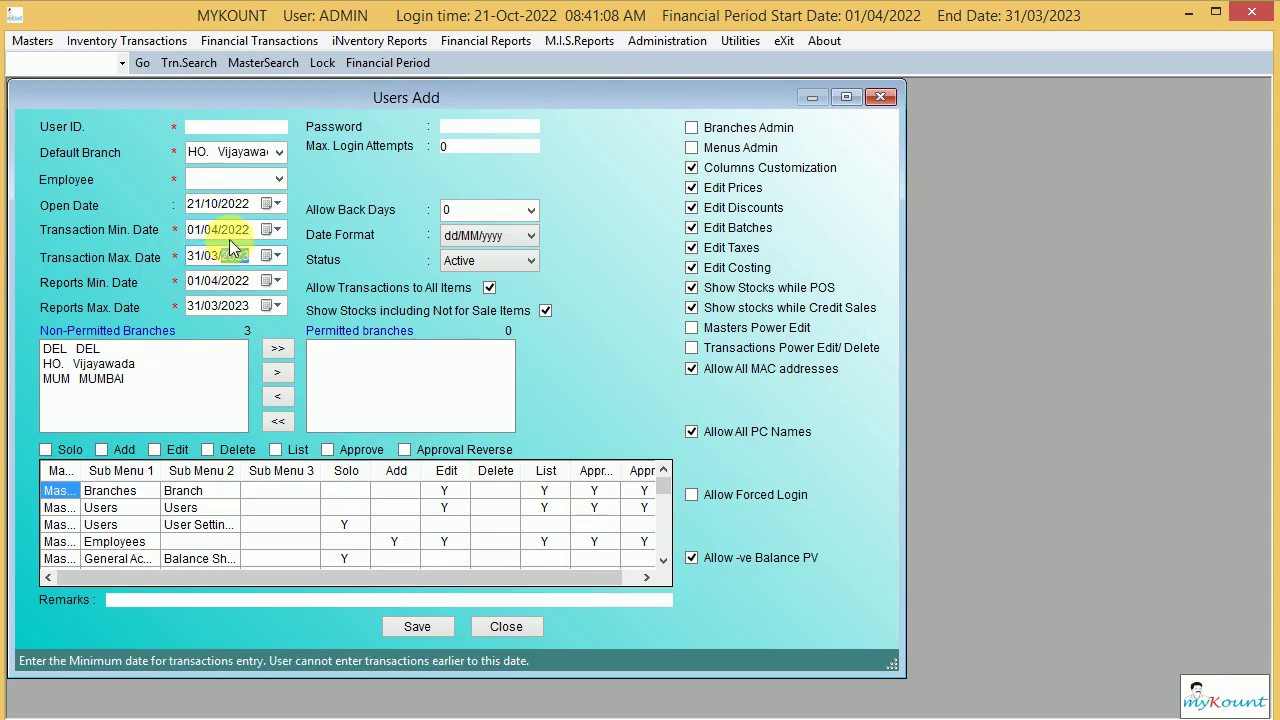
click(240, 257)
click(240, 230)
drag(300, 96, 521, 189)
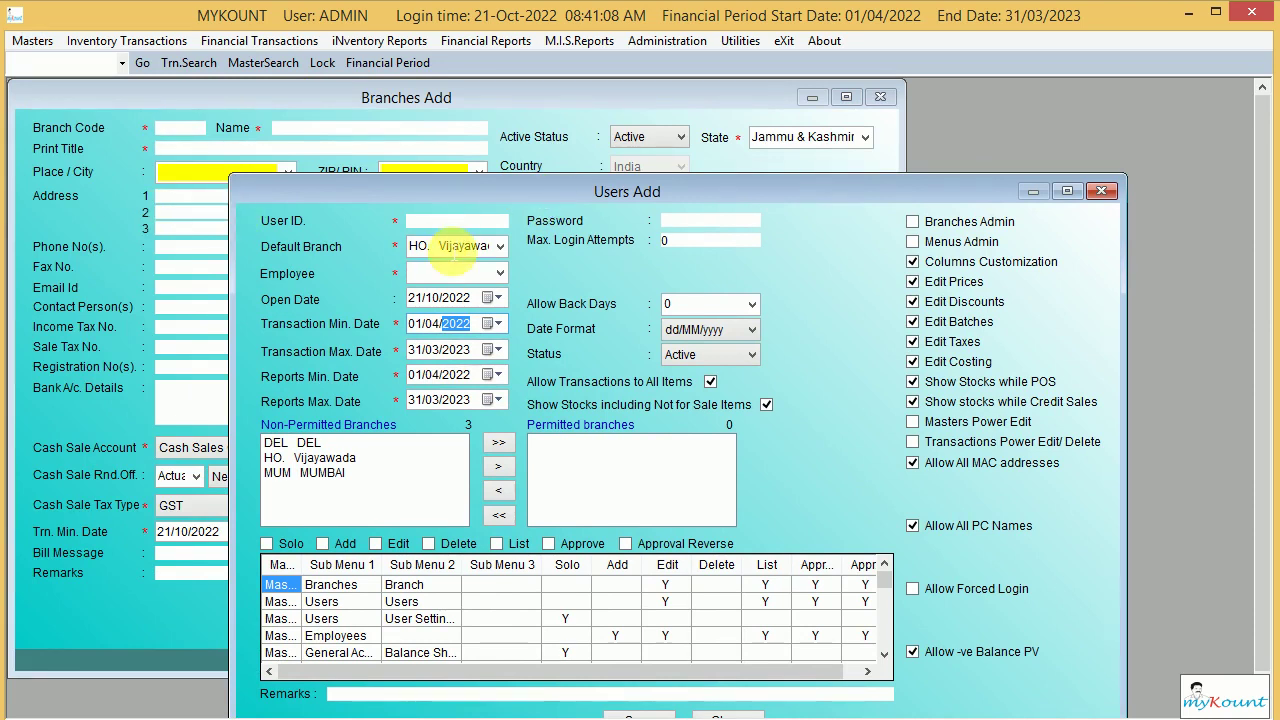
Compare the begin and end dates of FY2023-24 and FY2022-23 in the financial periods list, keeping the active period
click(411, 66)
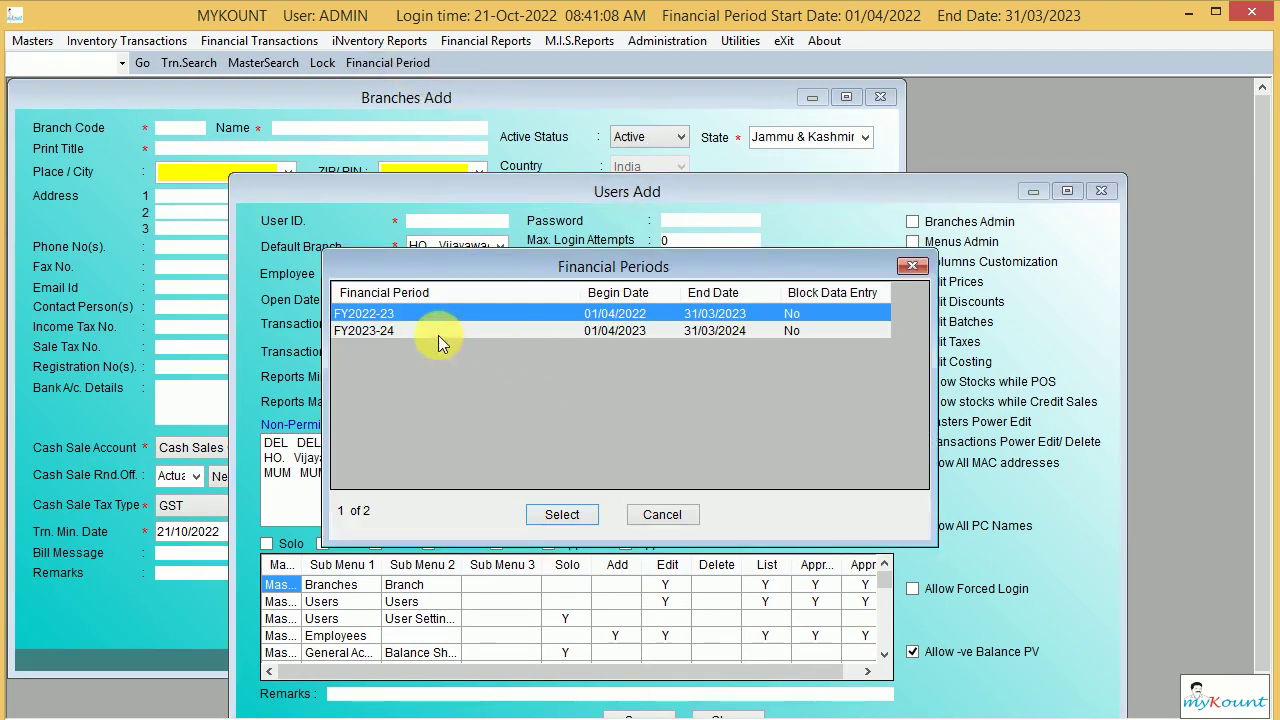
click(397, 333)
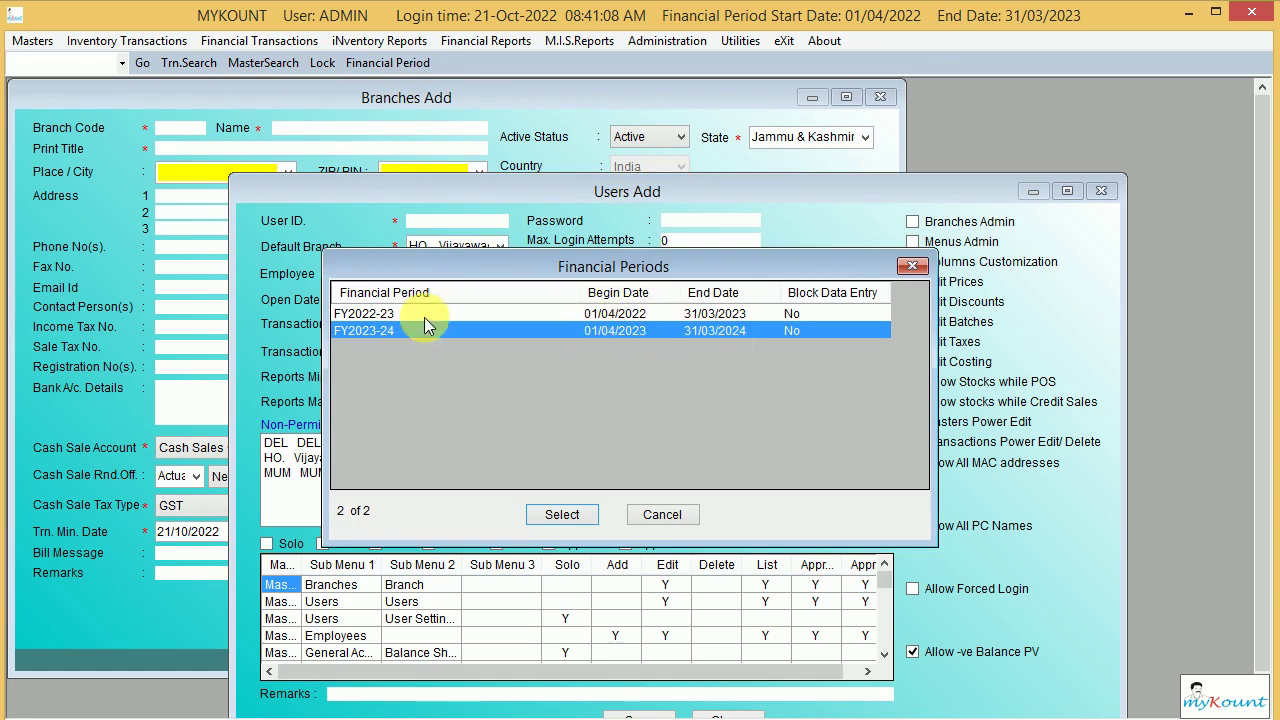
click(628, 313)
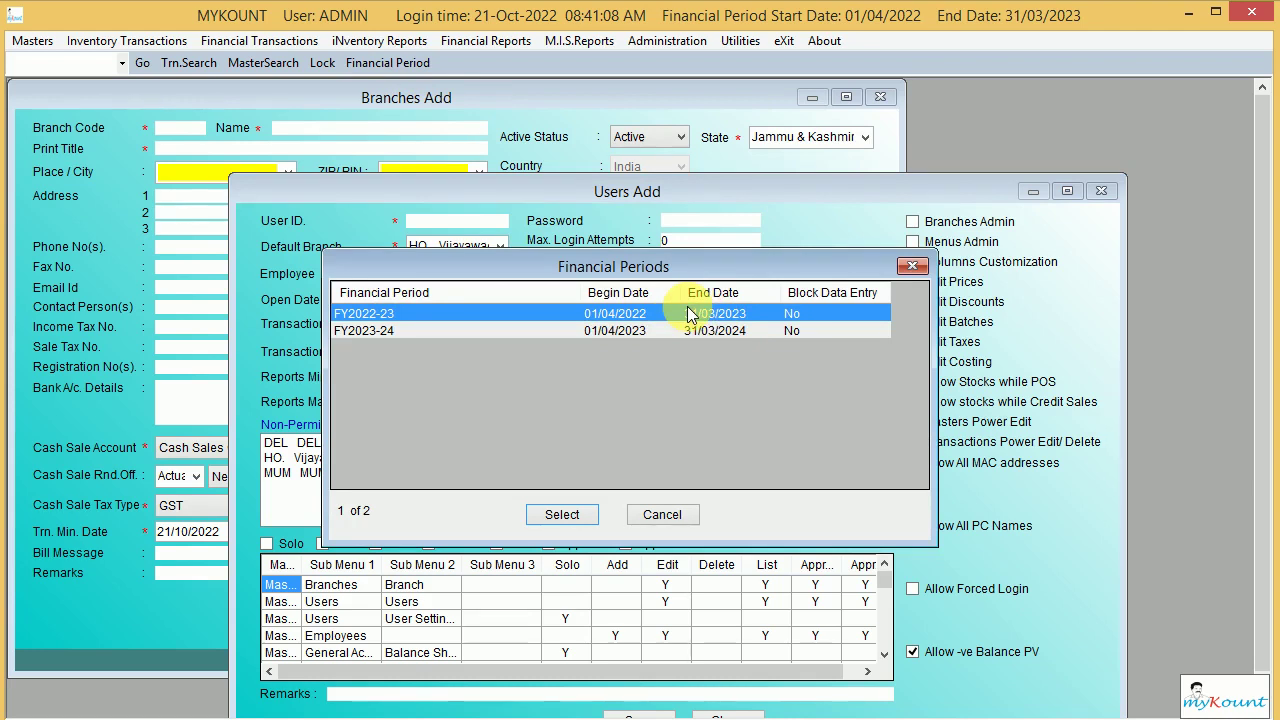
click(912, 267)
Close the Users Add, Branches Add and Purchases Add forms without saving
click(1101, 194)
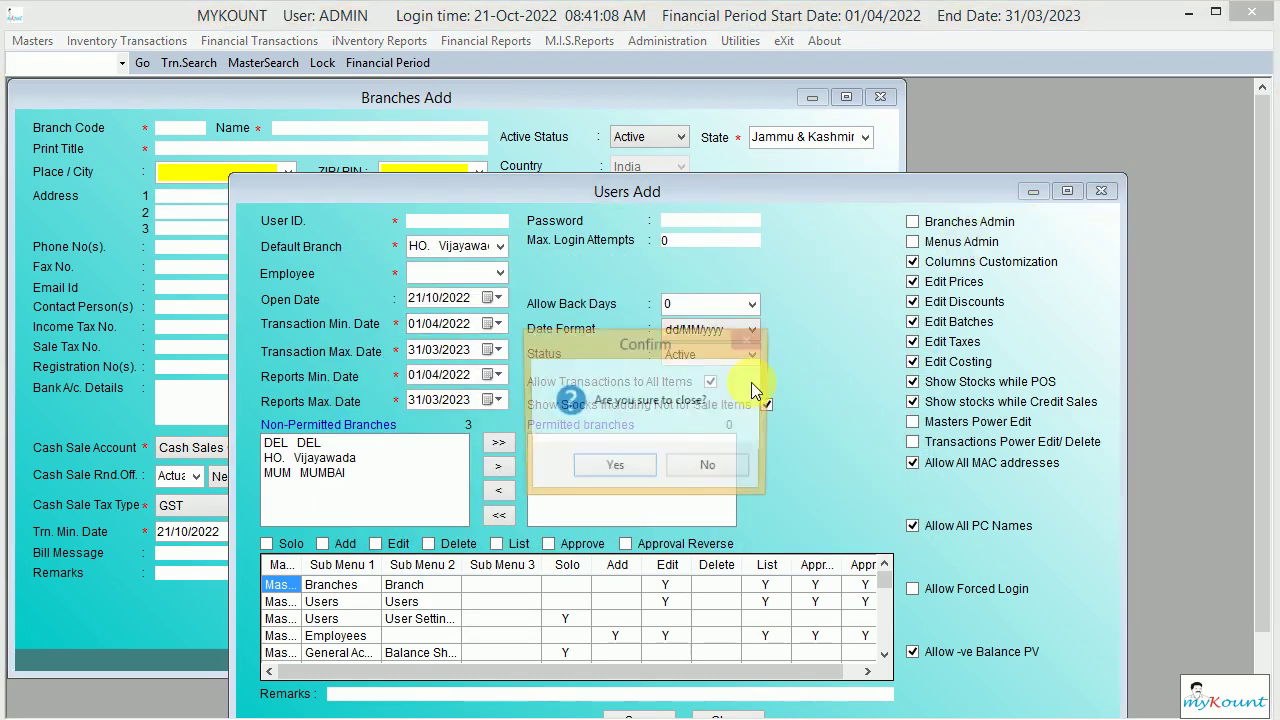
click(612, 470)
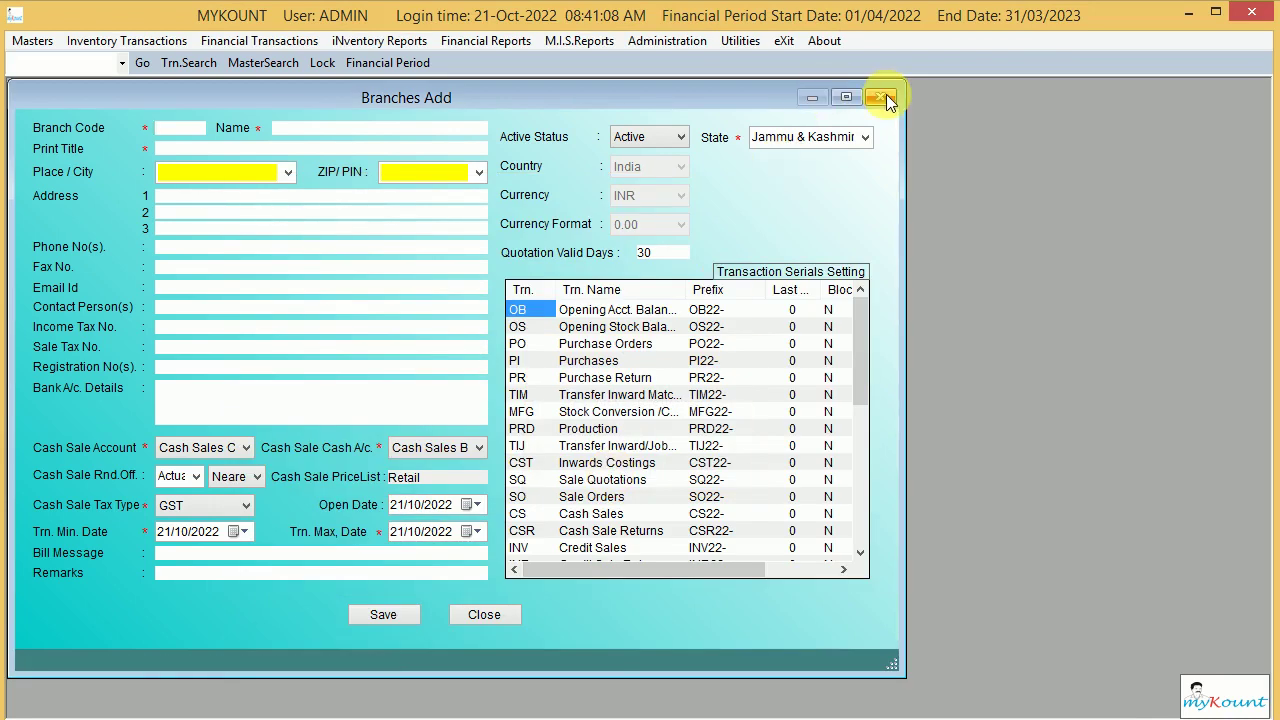
click(614, 468)
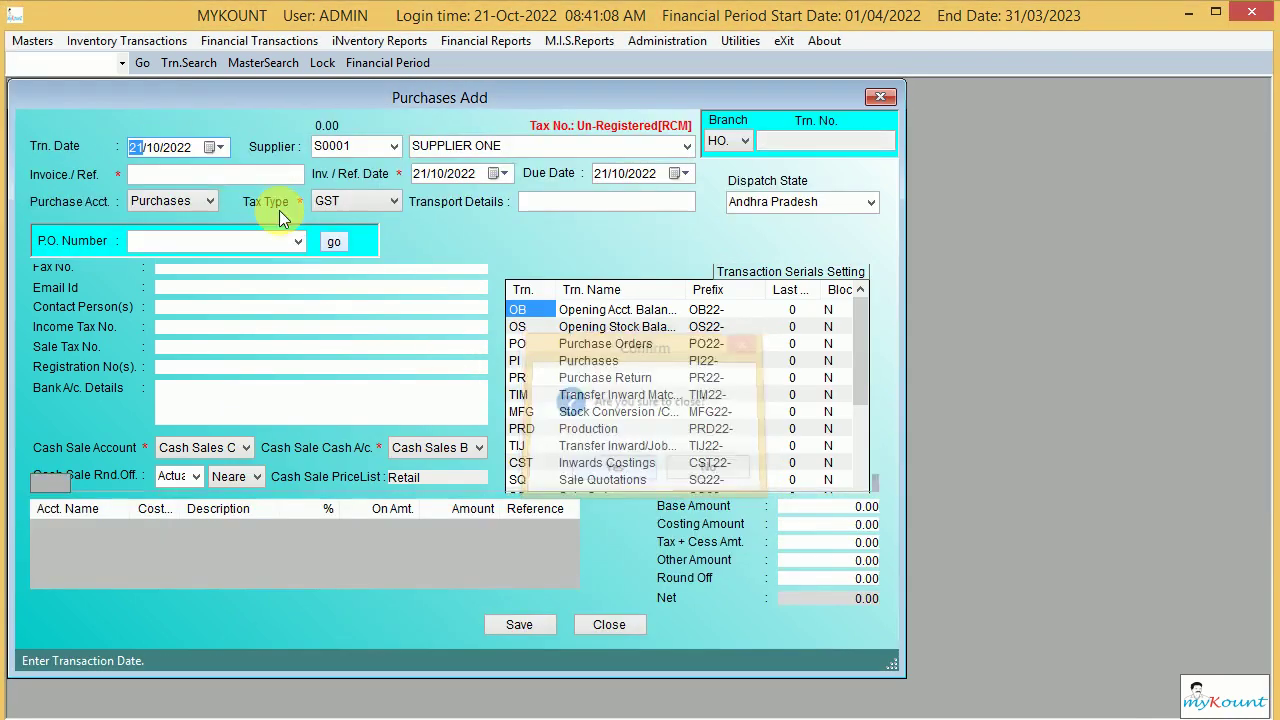
click(879, 97)
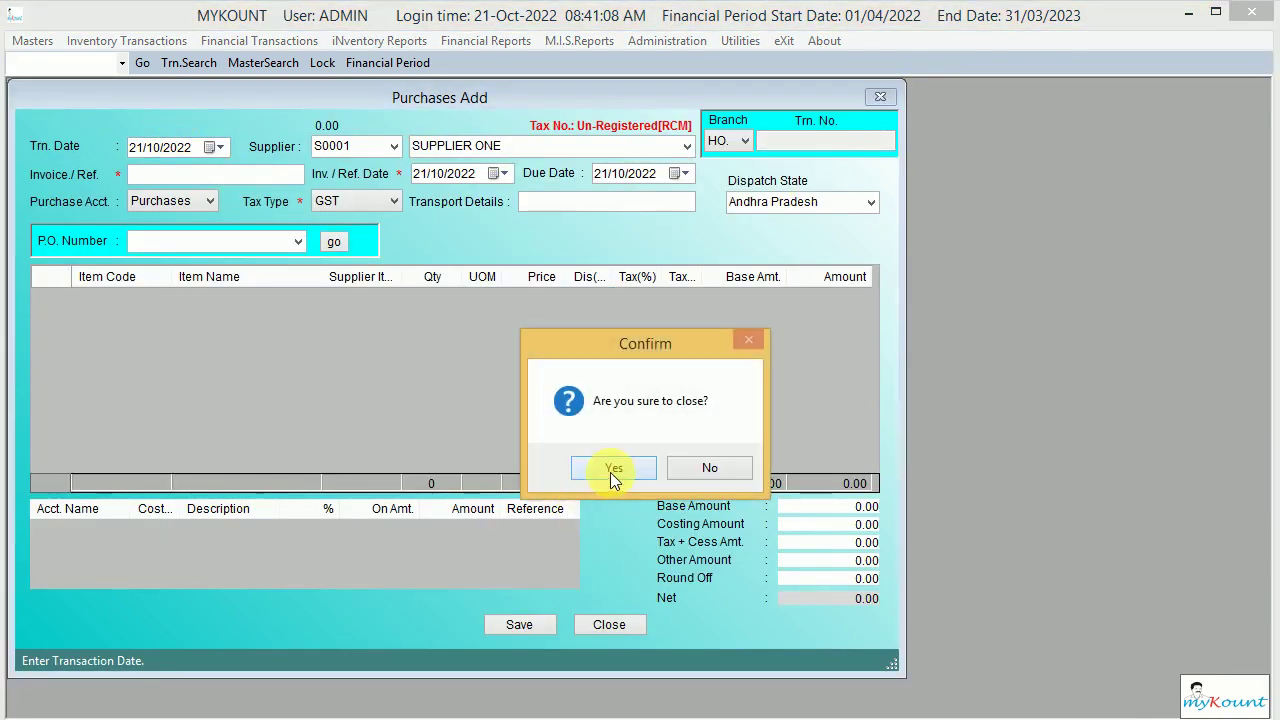
click(610, 470)
Open the Purchases List, compare its date range with the financial periods, and close the list
click(143, 41)
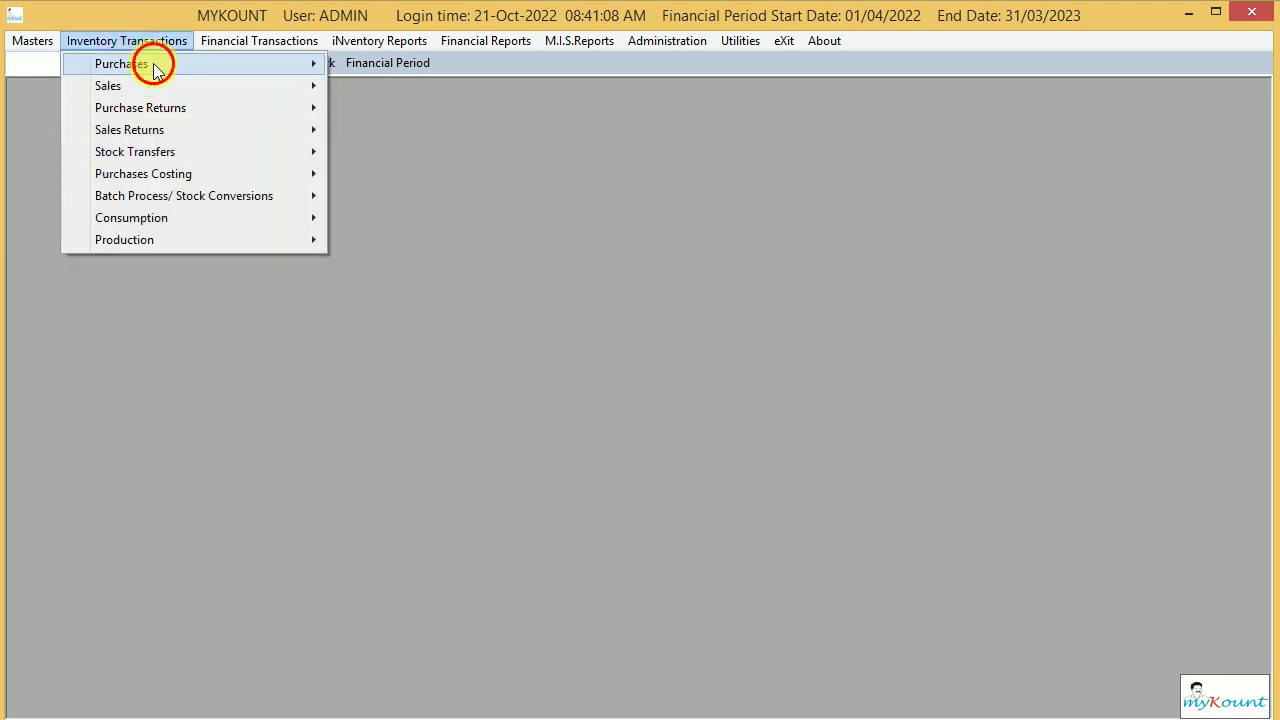
mouse_move(149, 64)
mouse_move(364, 86)
click(560, 152)
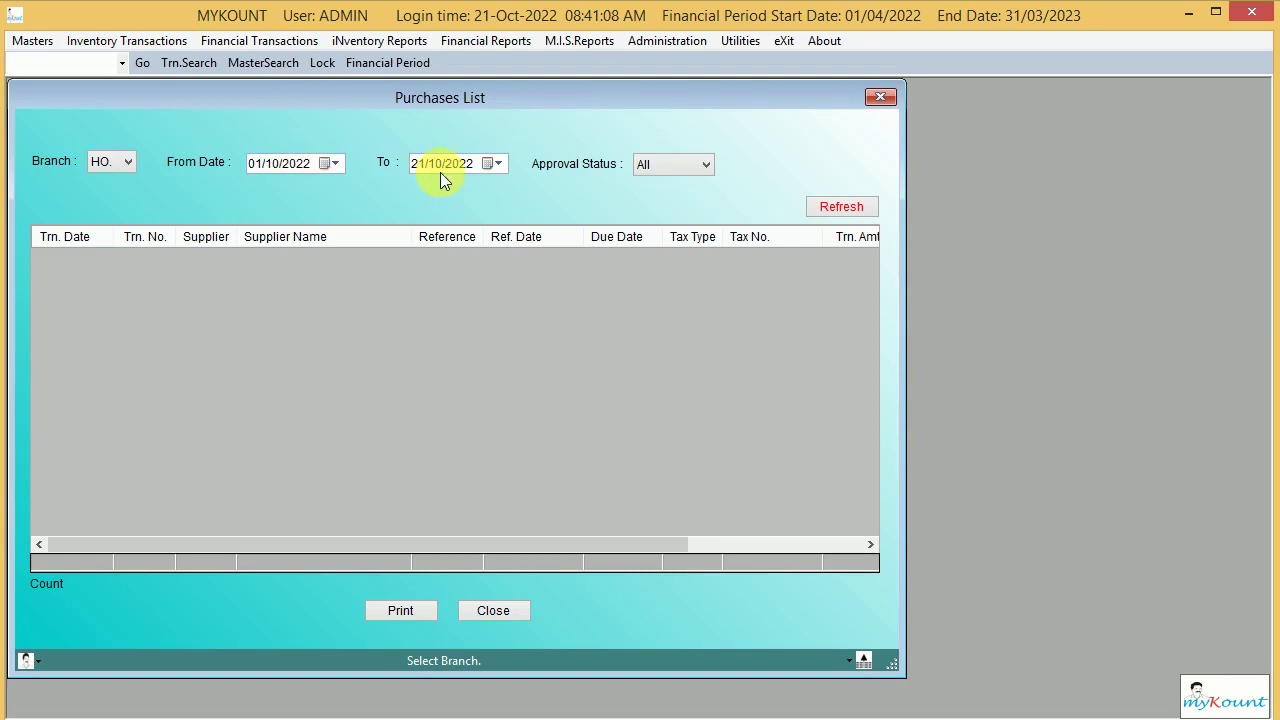
click(410, 62)
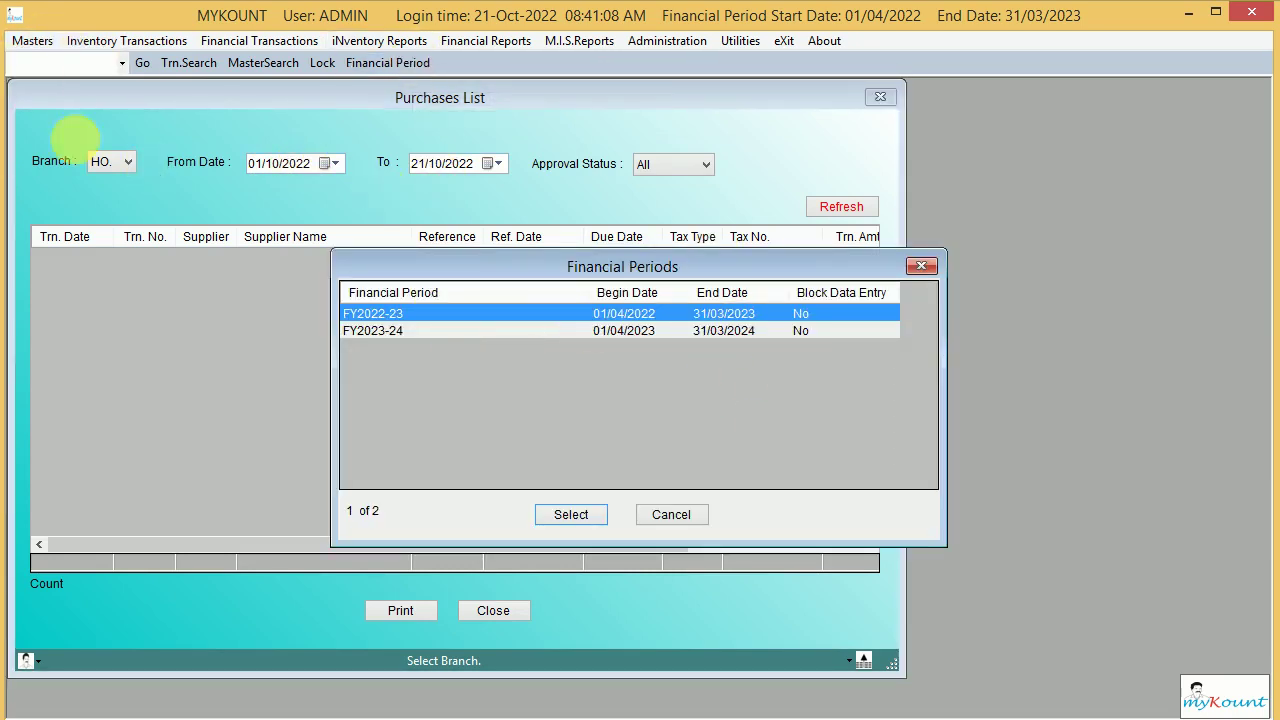
click(920, 266)
click(880, 97)
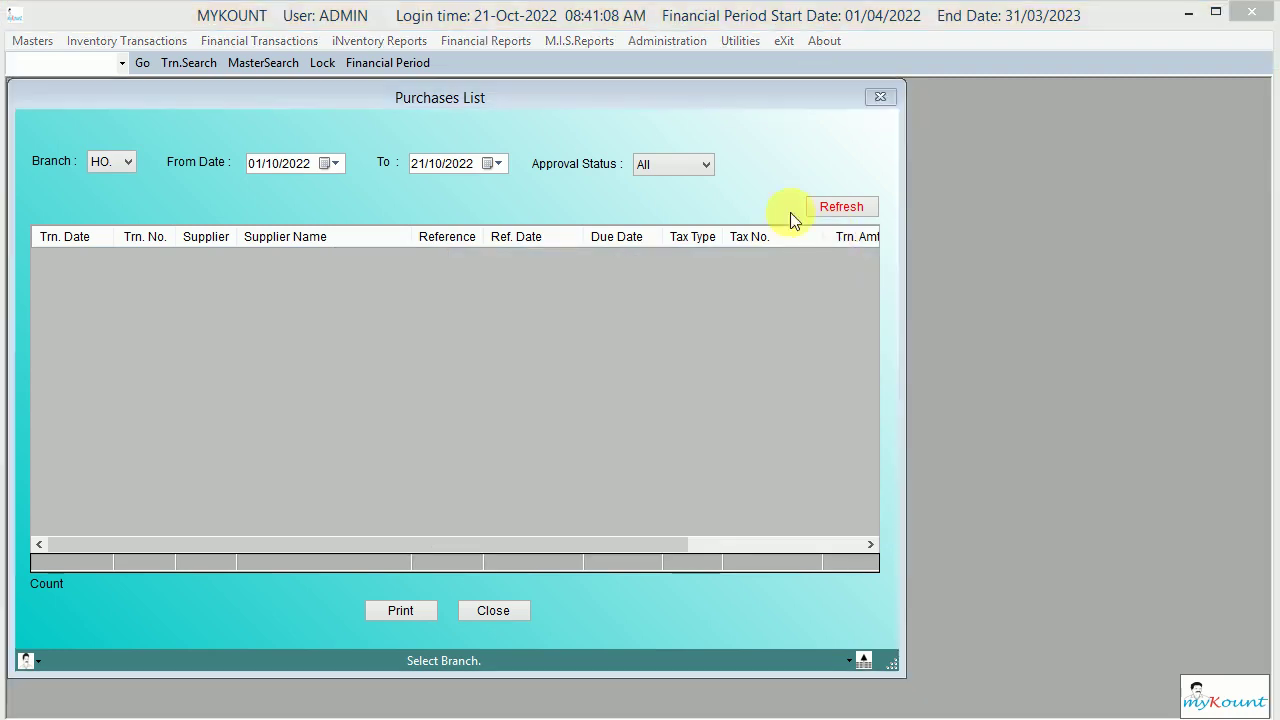
click(612, 470)
Open the Users Add form and examine its transaction and reports date limits
click(45, 40)
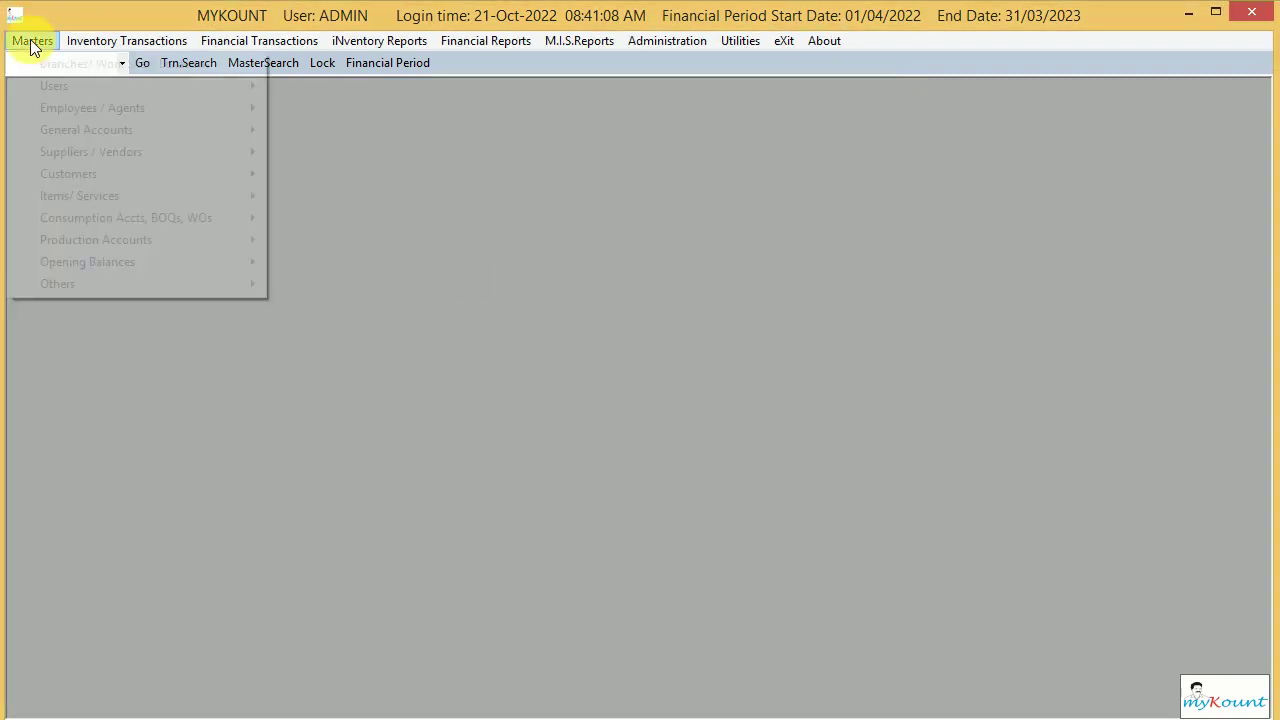
mouse_move(85, 85)
mouse_move(342, 89)
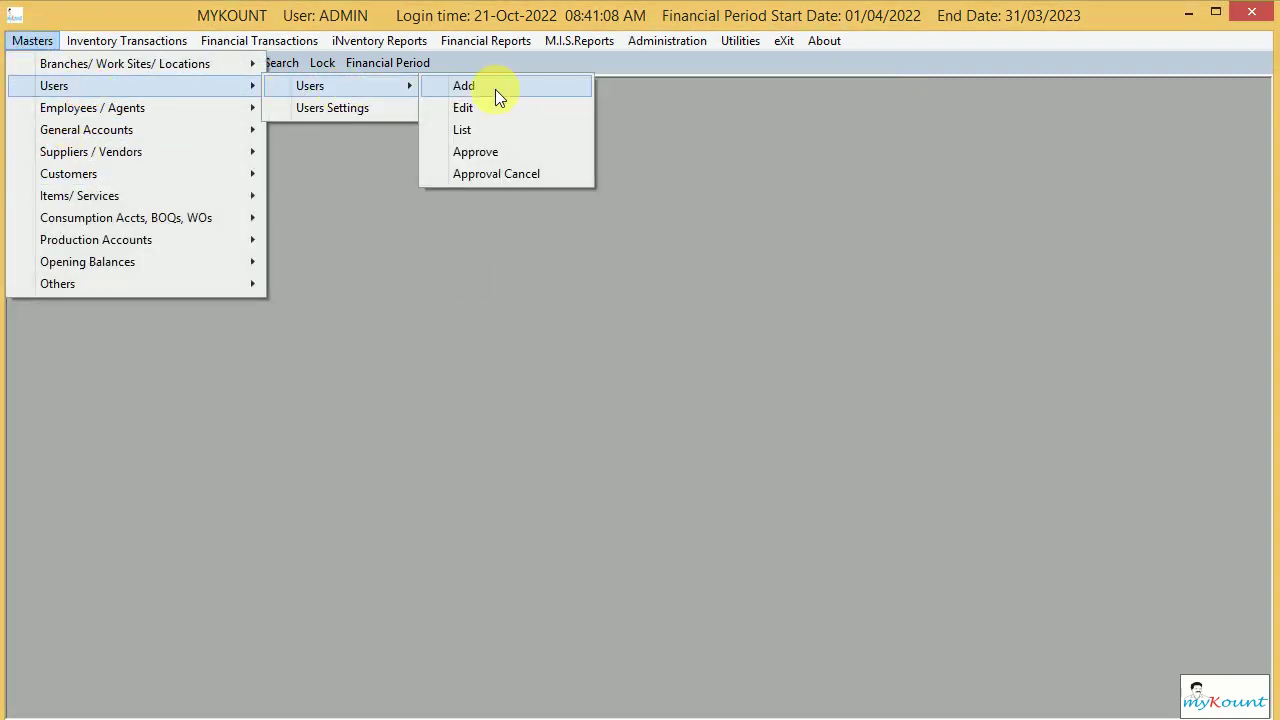
click(490, 88)
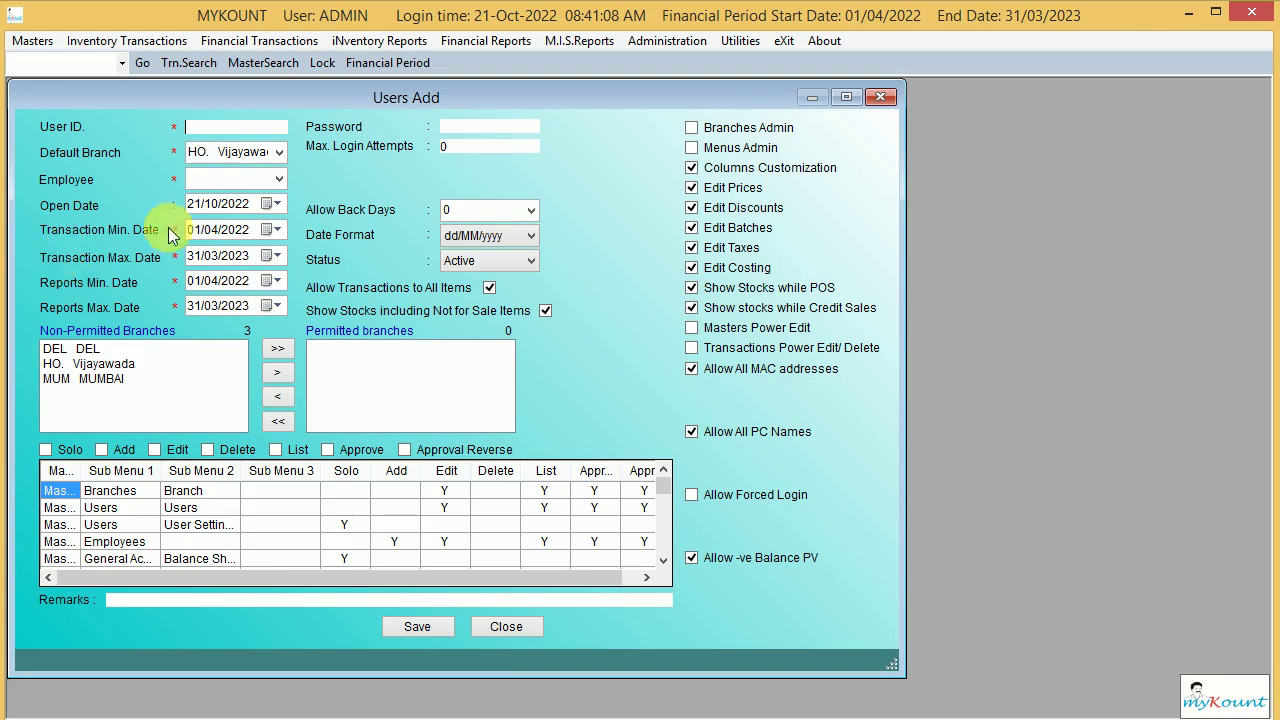
Change the user's transaction maximum date to October 2022 in the Users Add form
click(214, 262)
key(Left)
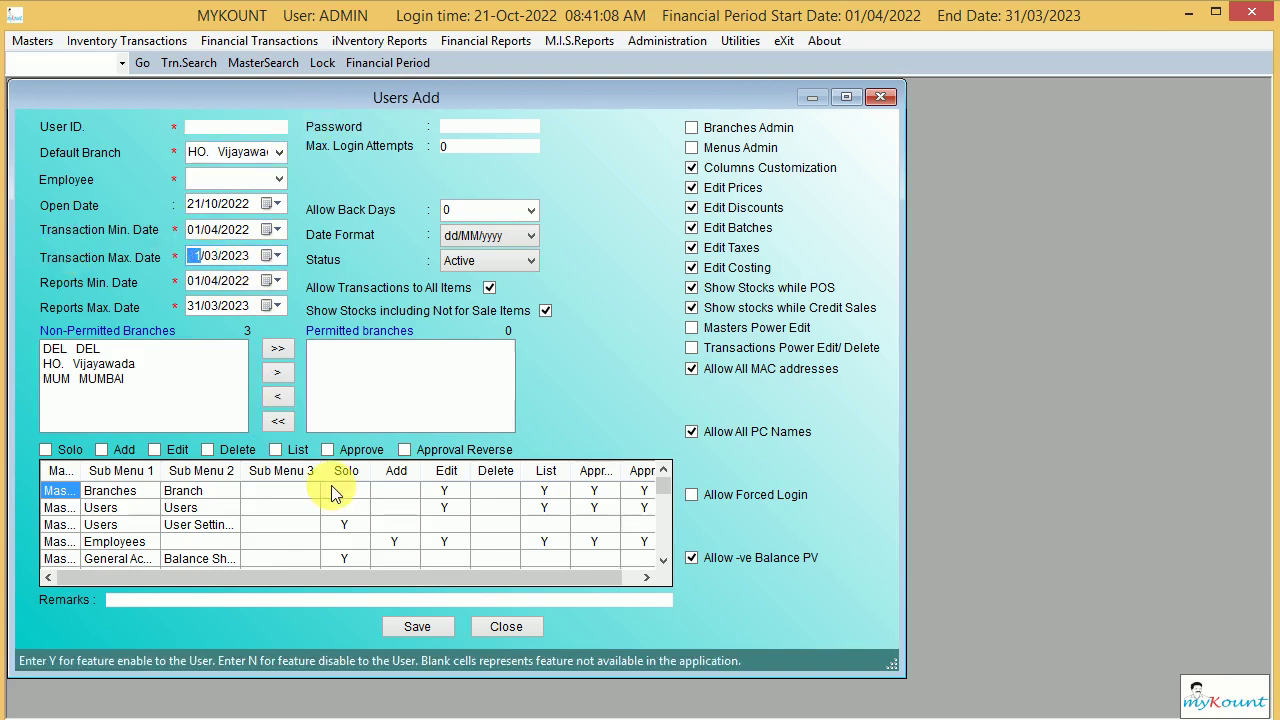
text(1/10)
text(/)
text(20)
text(22)
Restore the user's transaction maximum date to 31/03/2023
key(Left)
key(Left)
key(Right)
text(03)
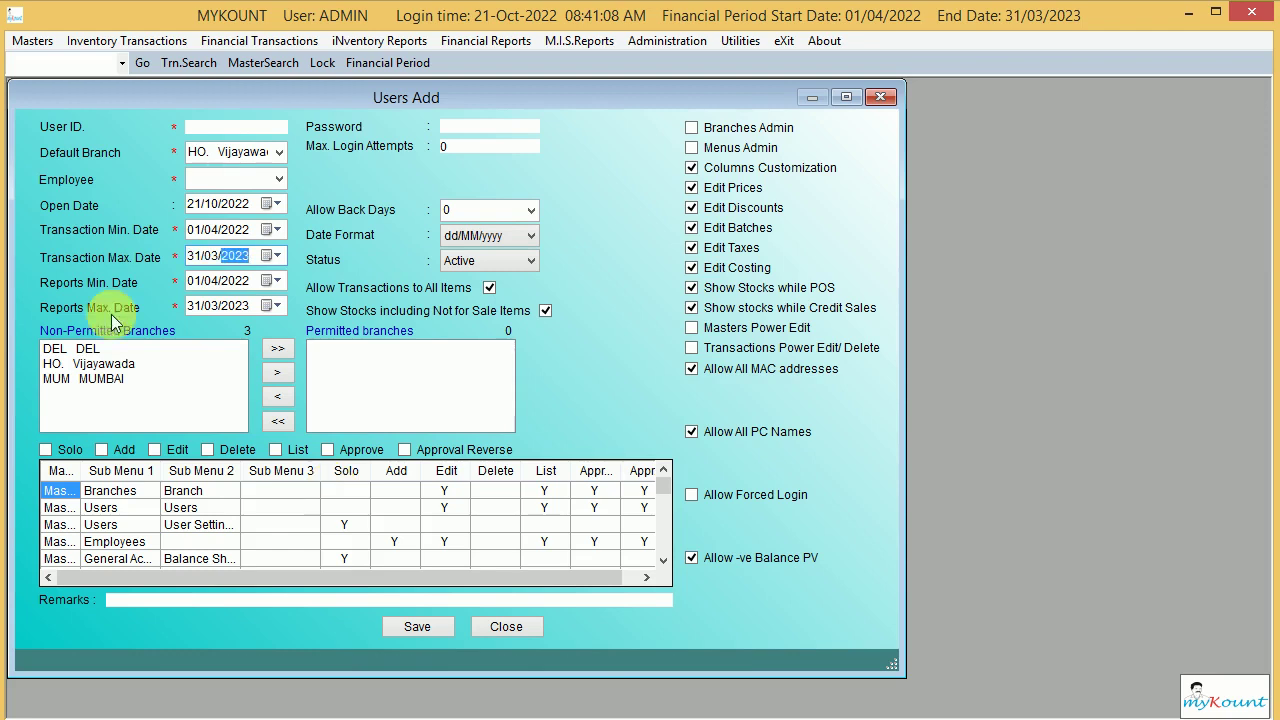
Set the user's transaction minimum date to 01/10/2022, and close the Users Add form without saving
click(211, 229)
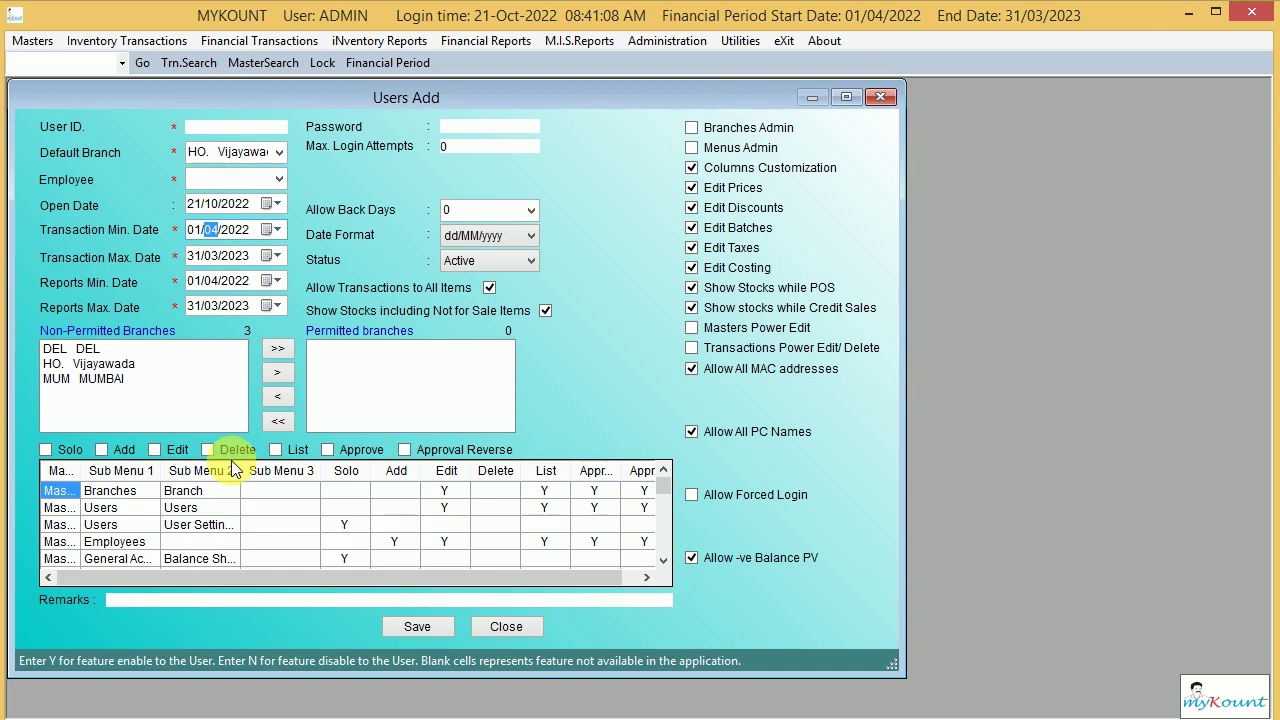
key(Right)
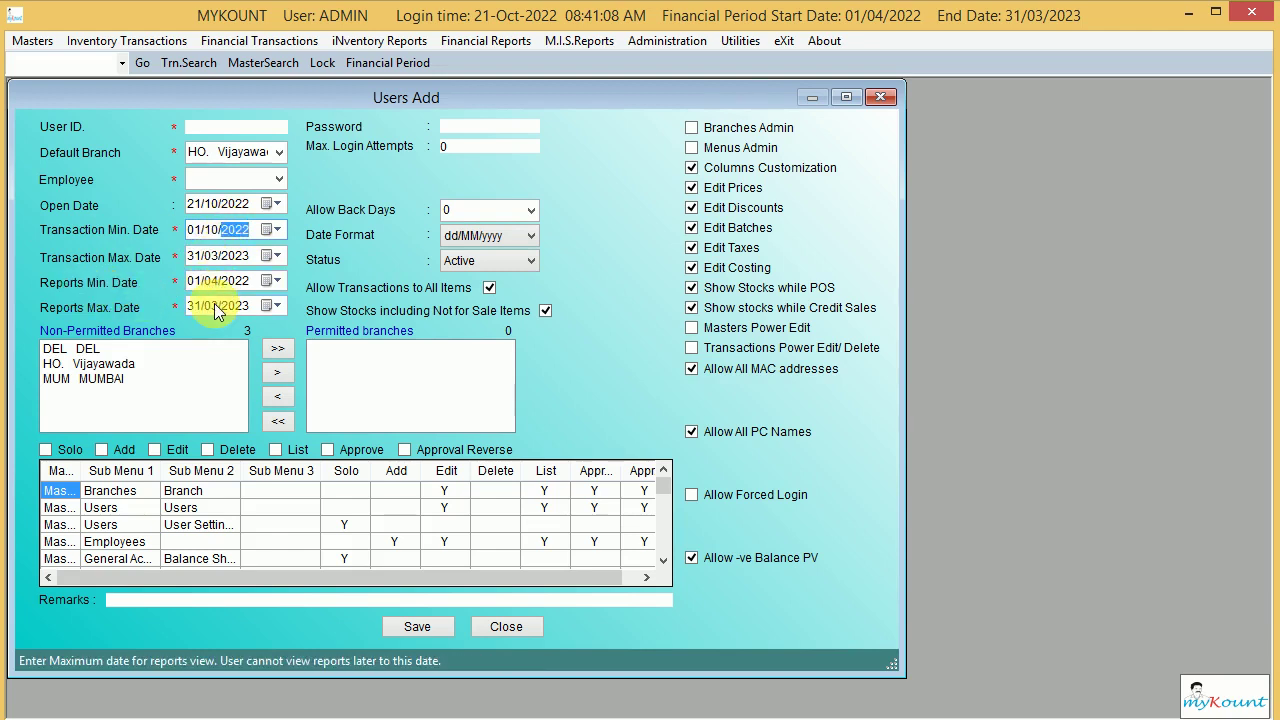
click(879, 97)
click(614, 466)
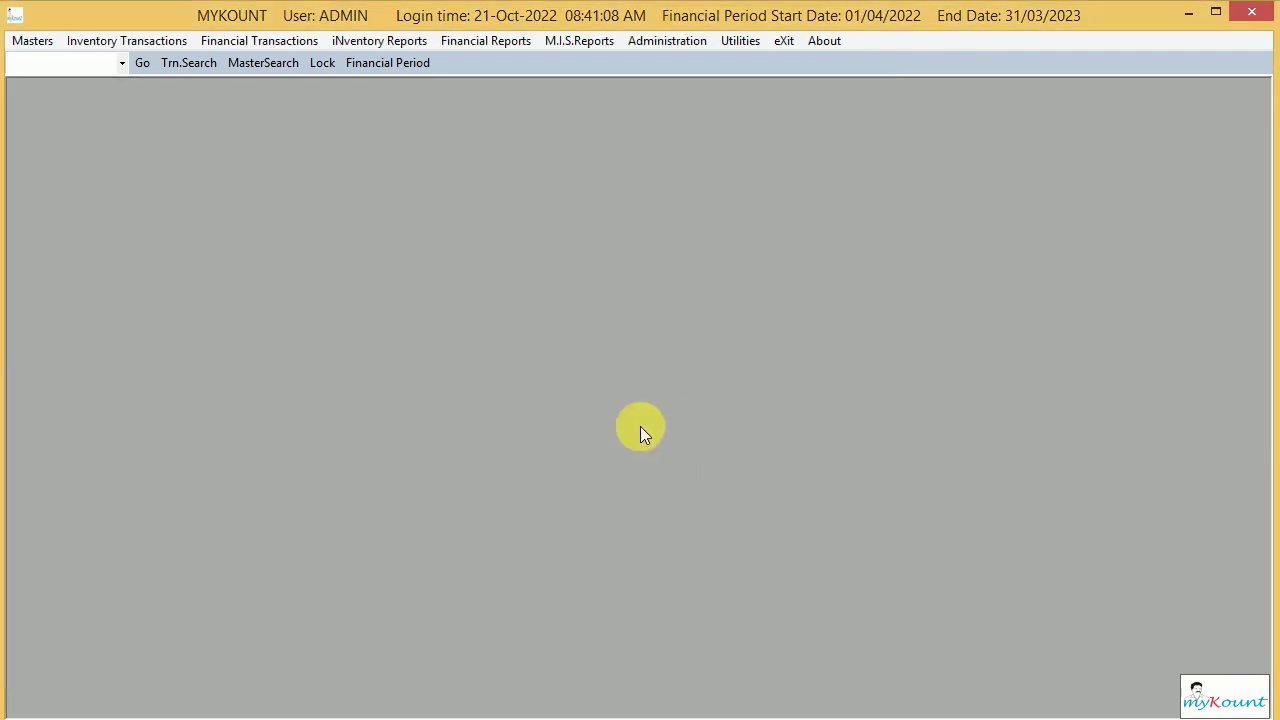